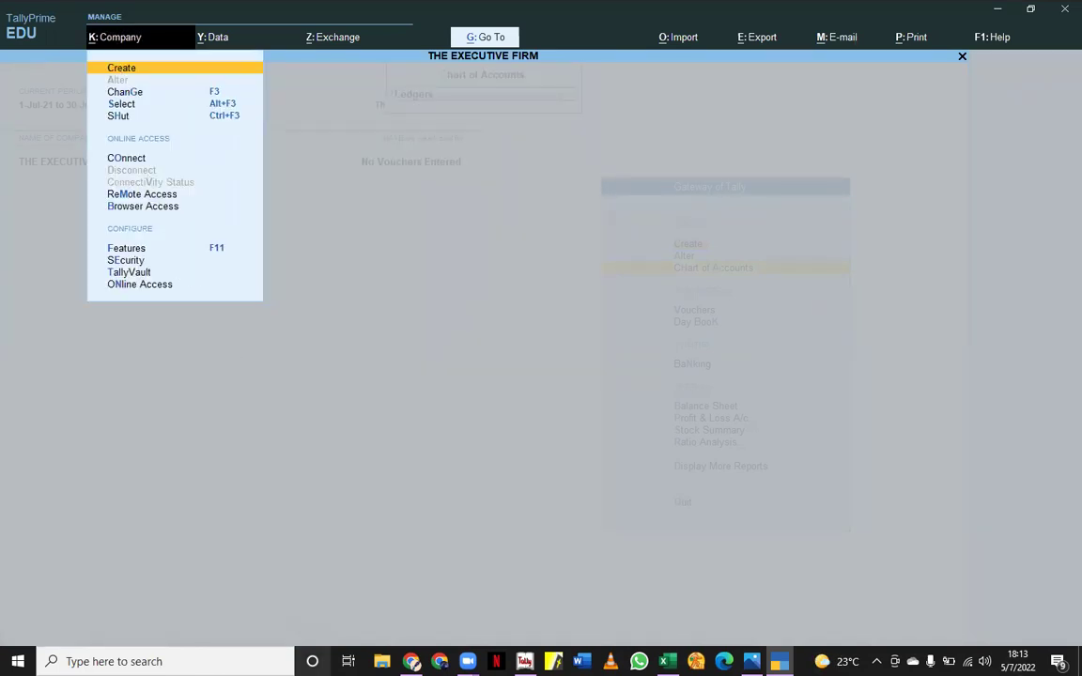
- Set Maintain Payroll to Yes in THE EXECUTIVE FIRM's features and accept the change
key("F11")
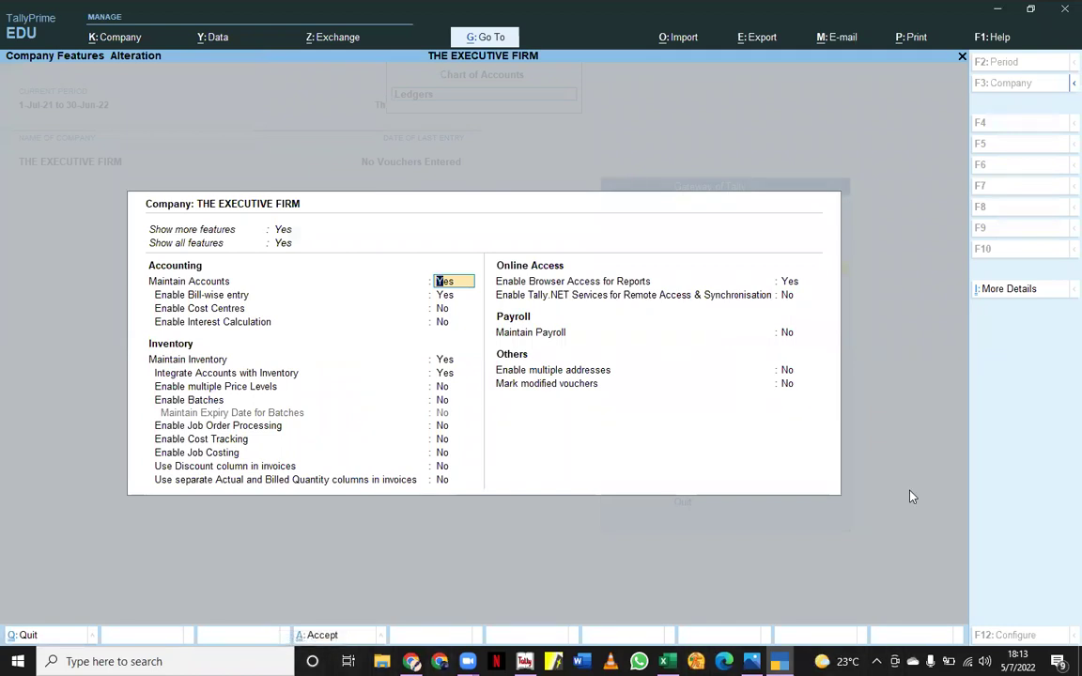
left_click(786, 333)
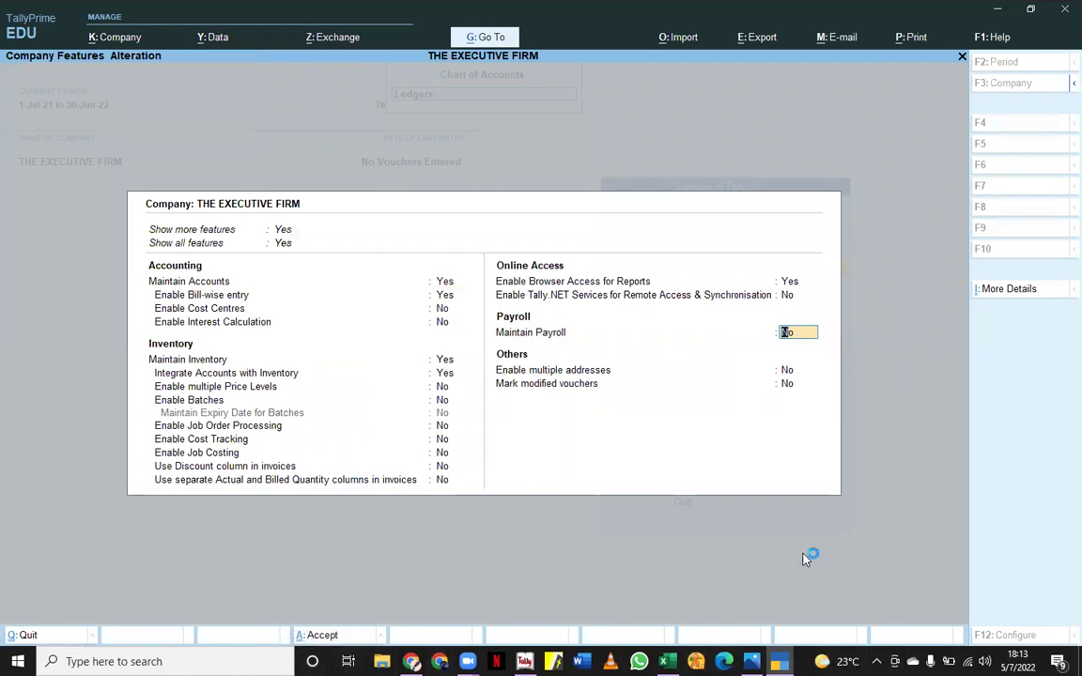
type("y")
key("Return")
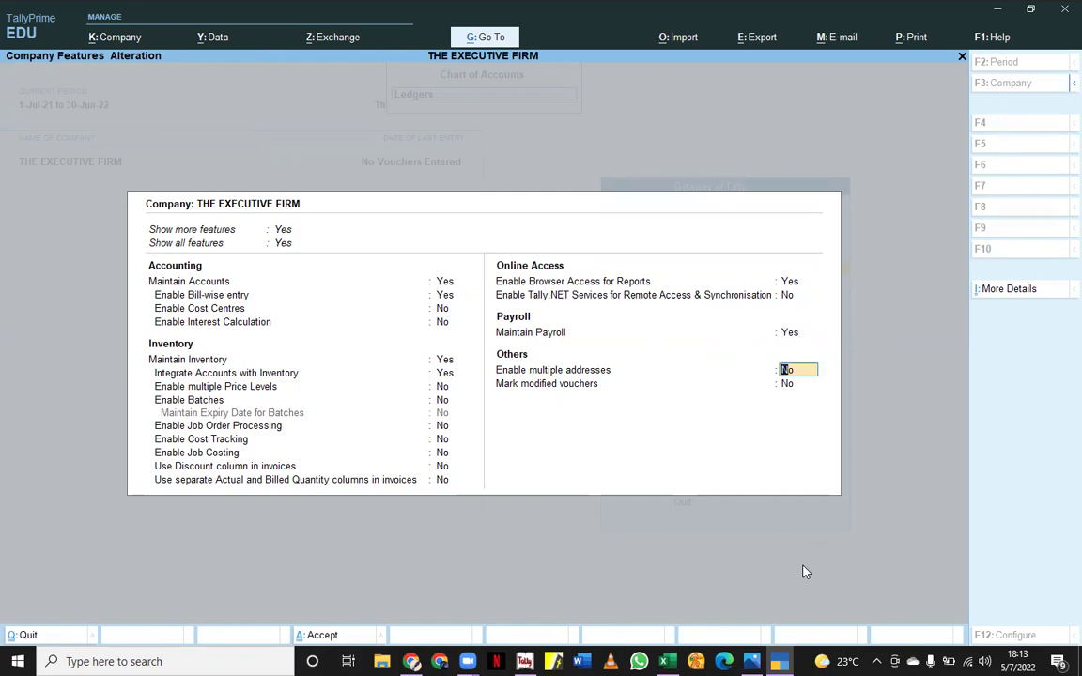
key("ctrl")
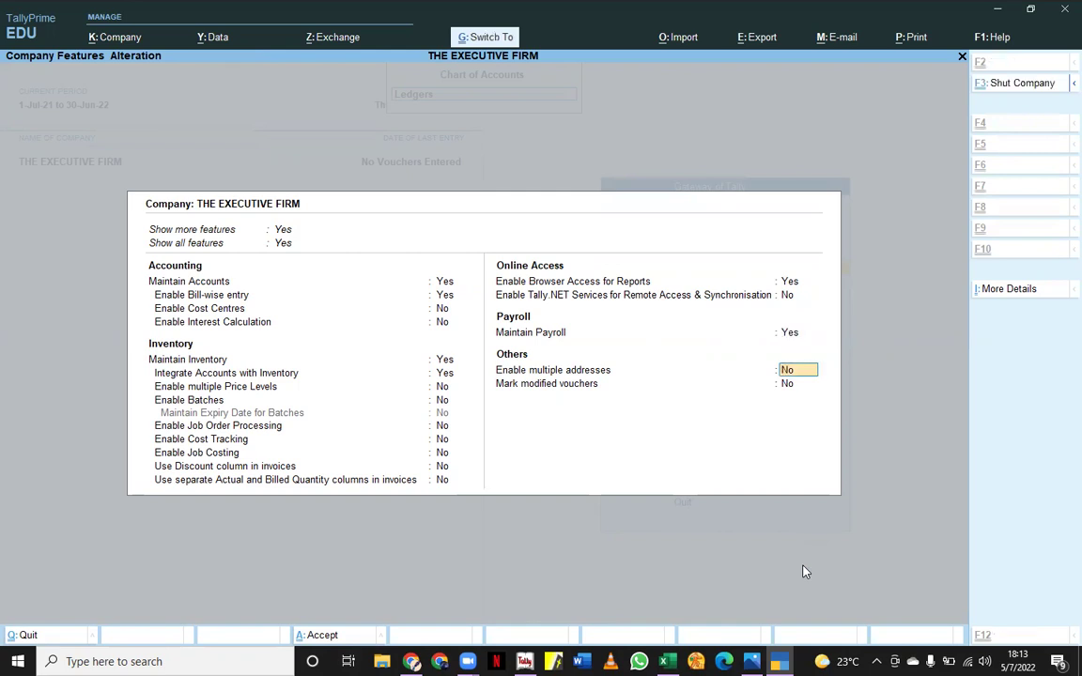
key("ctrl+a")
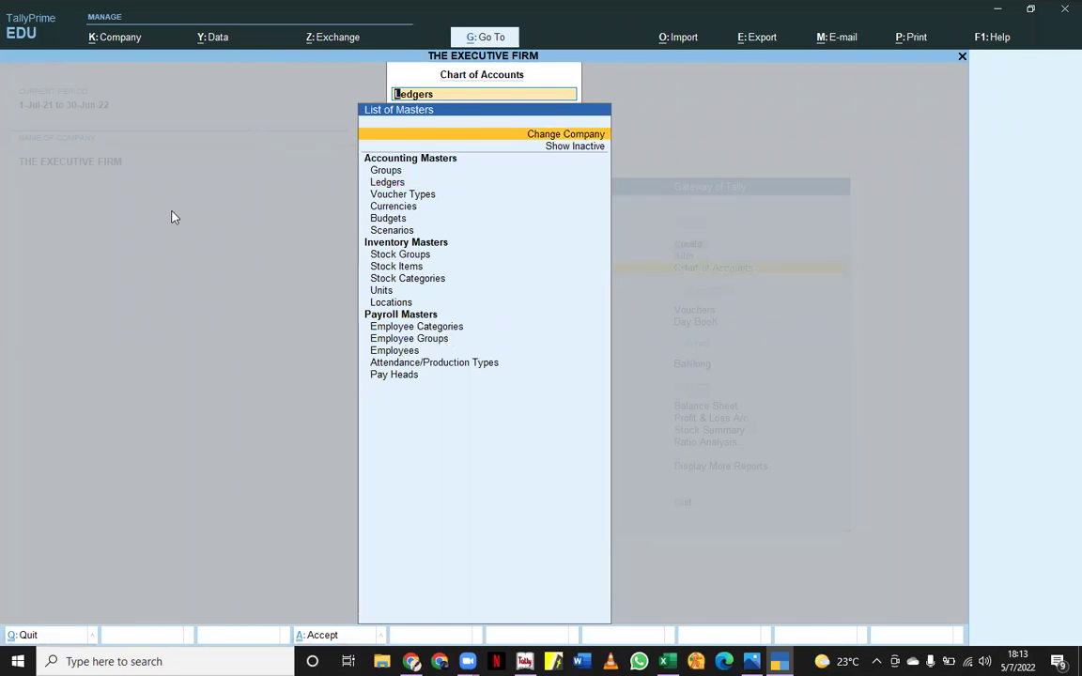
- Close the Chart of Accounts and open Master Creation from the Gateway of Tally
key("BackSpace")
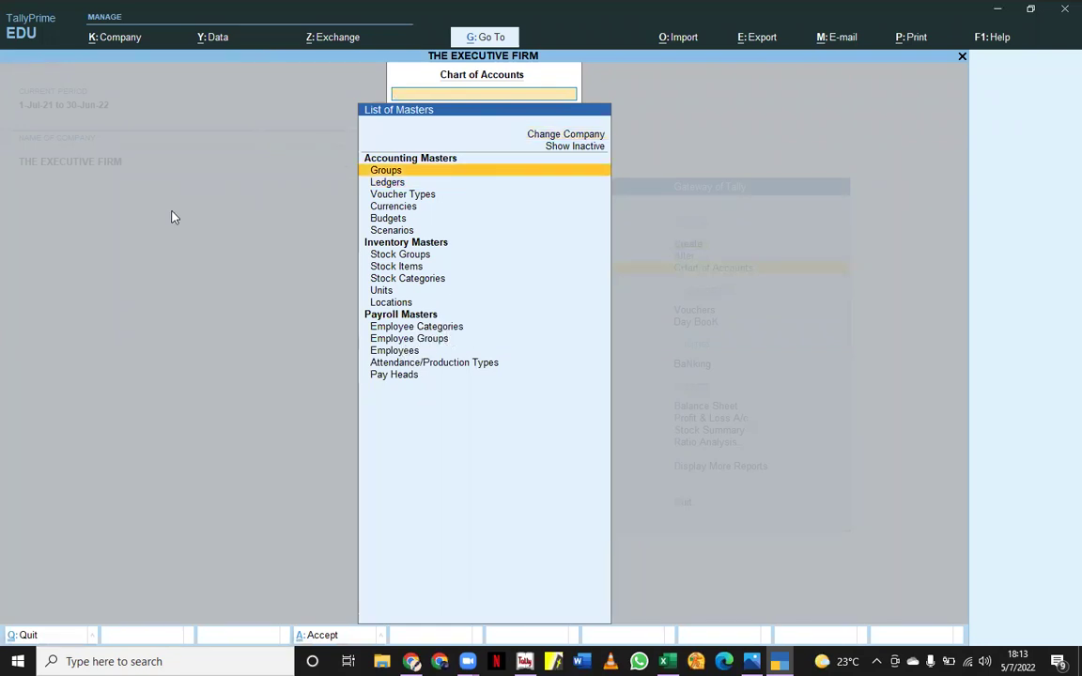
key("Escape")
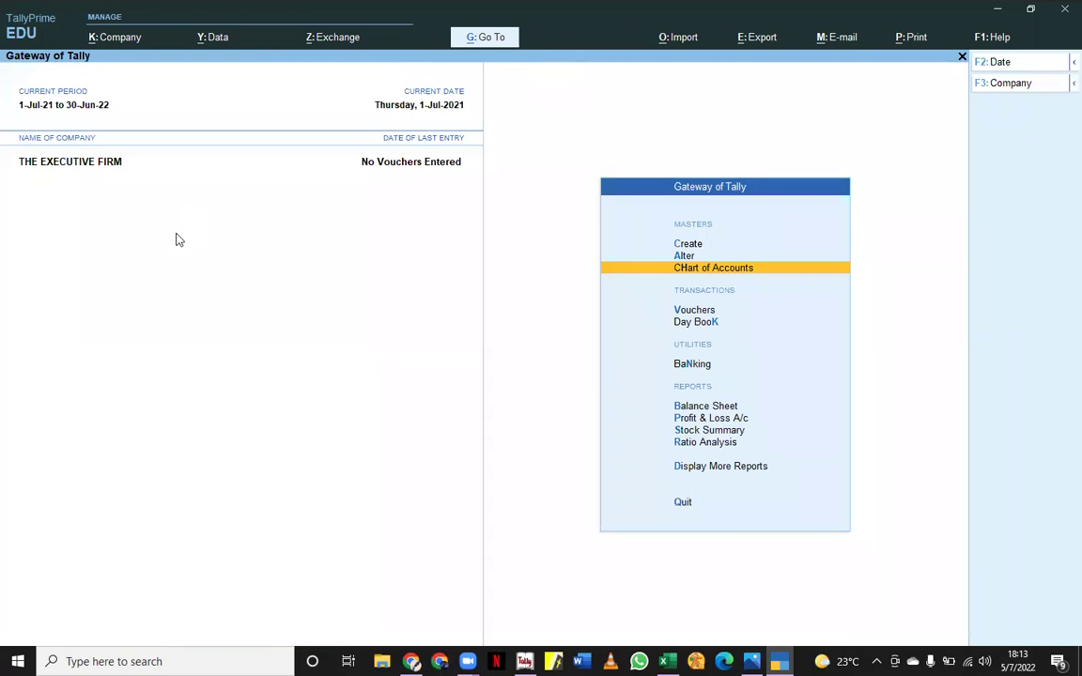
key("c")
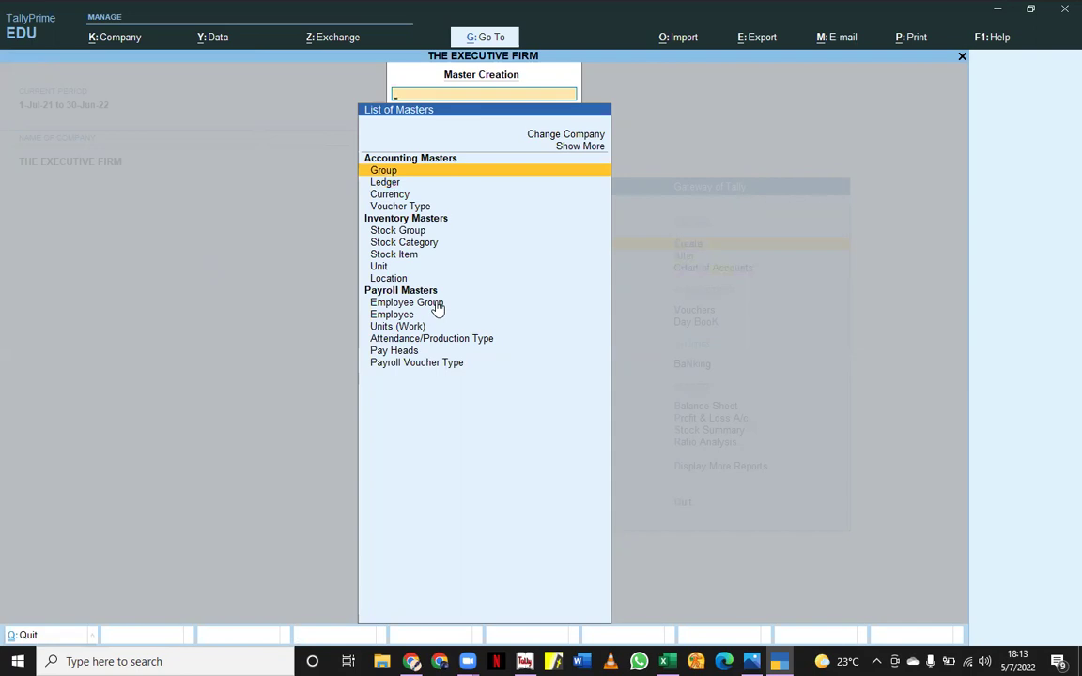
- Create the 'Managers' employee group with Define salary details set to Yes, then quit the form
left_click(436, 304)
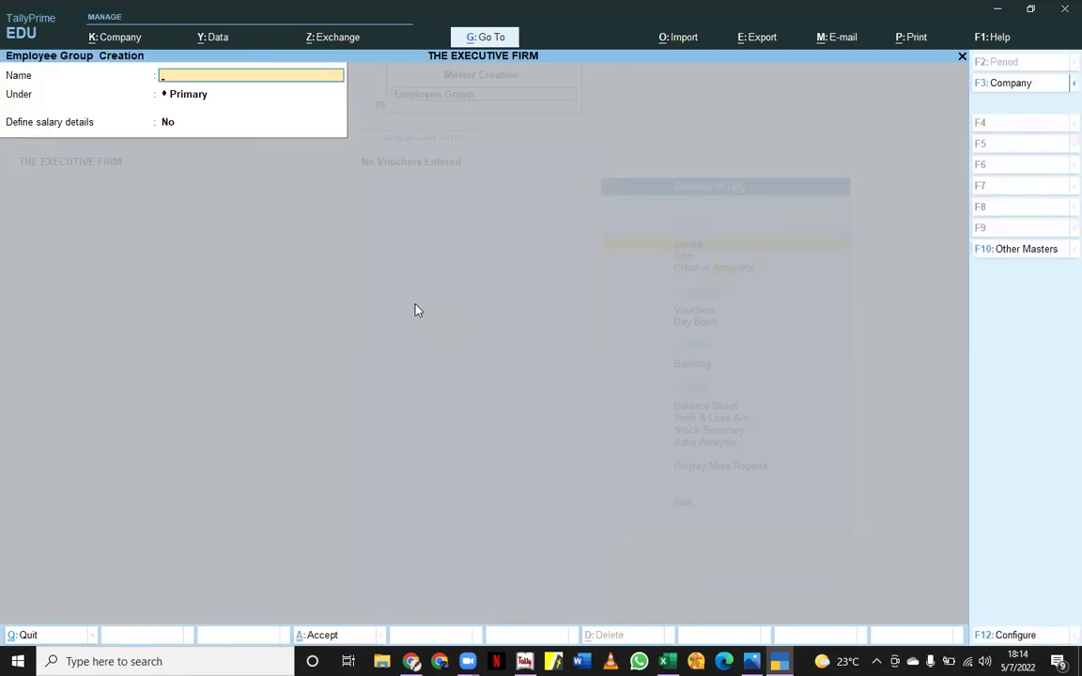
type("Managers")
key("Return")
key("Return")
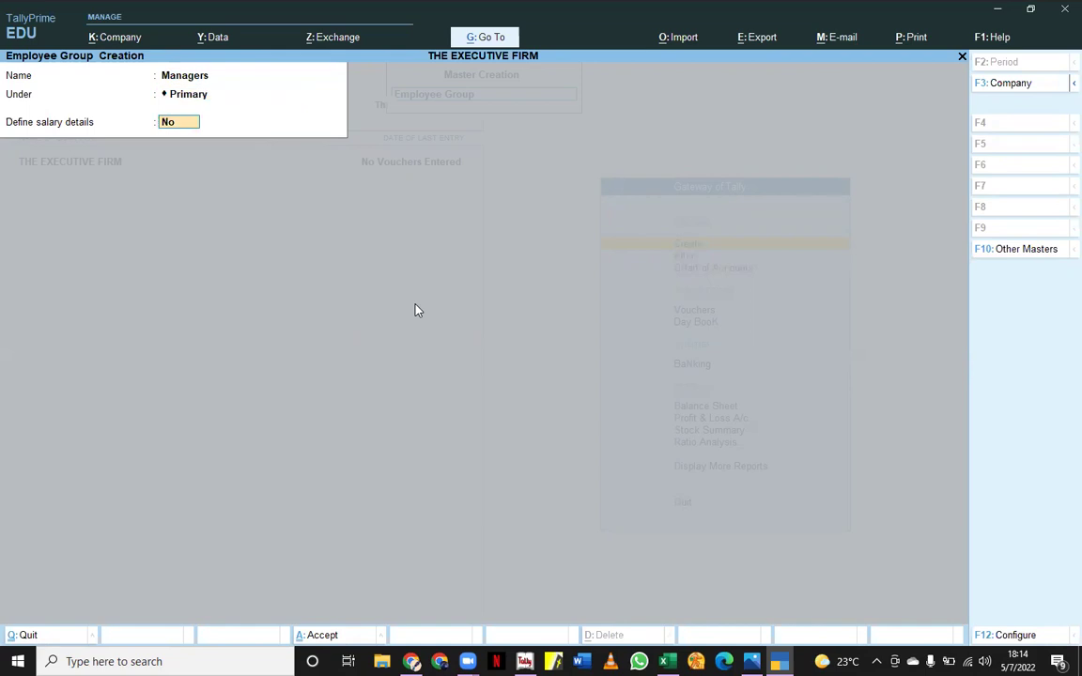
type("y")
key("Return")
key("Return")
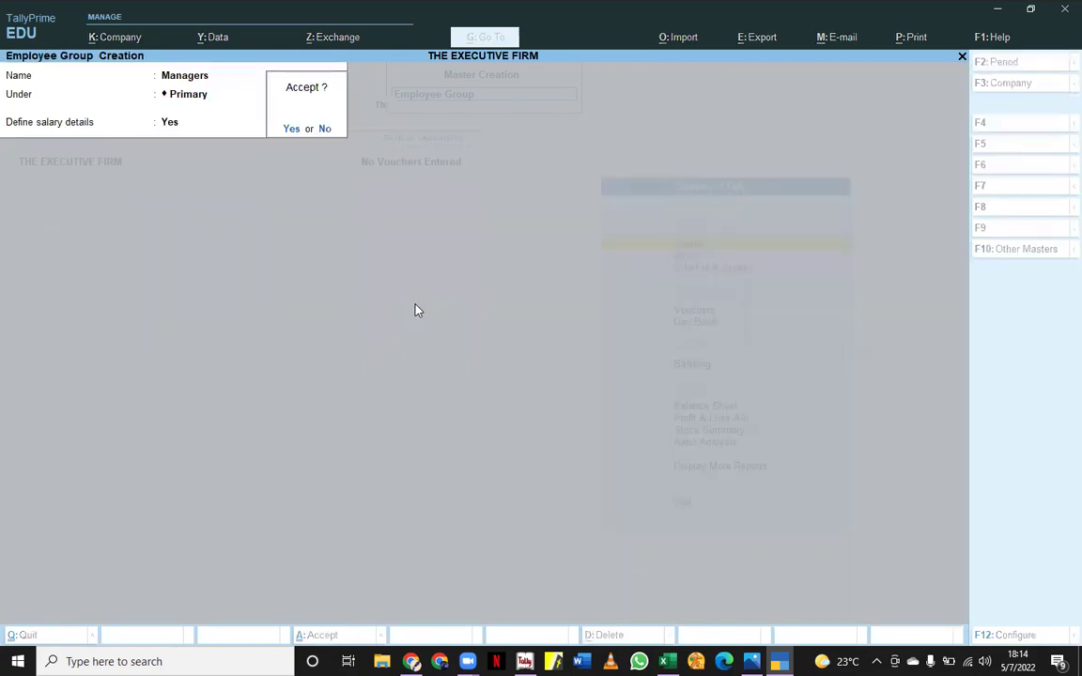
key("Return")
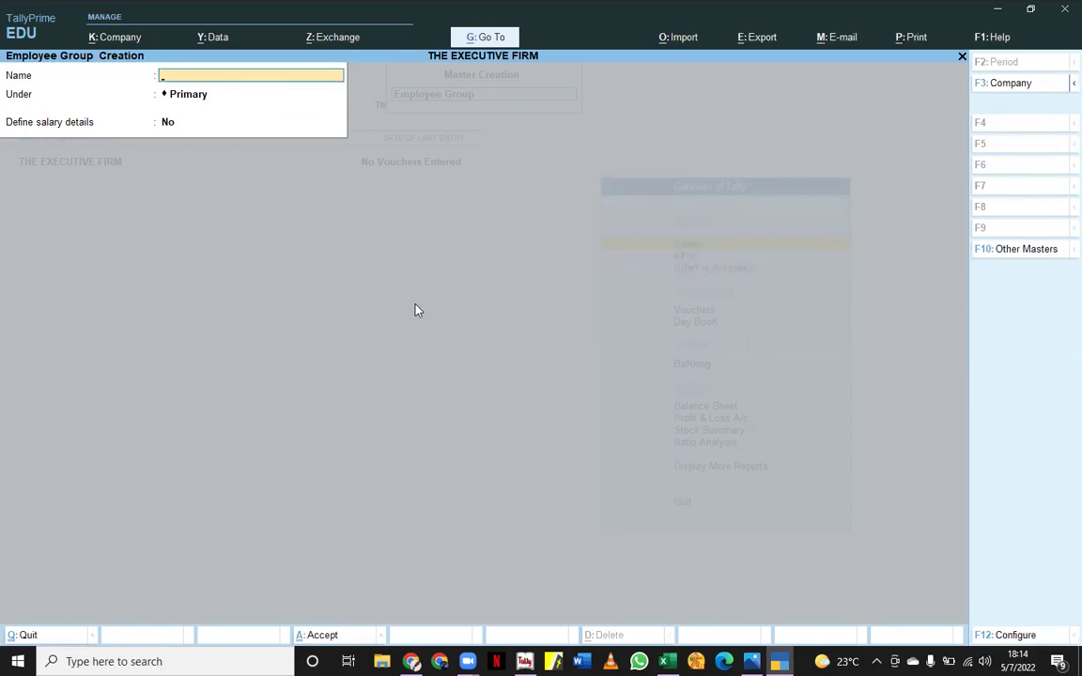
key("Escape")
key("Return")
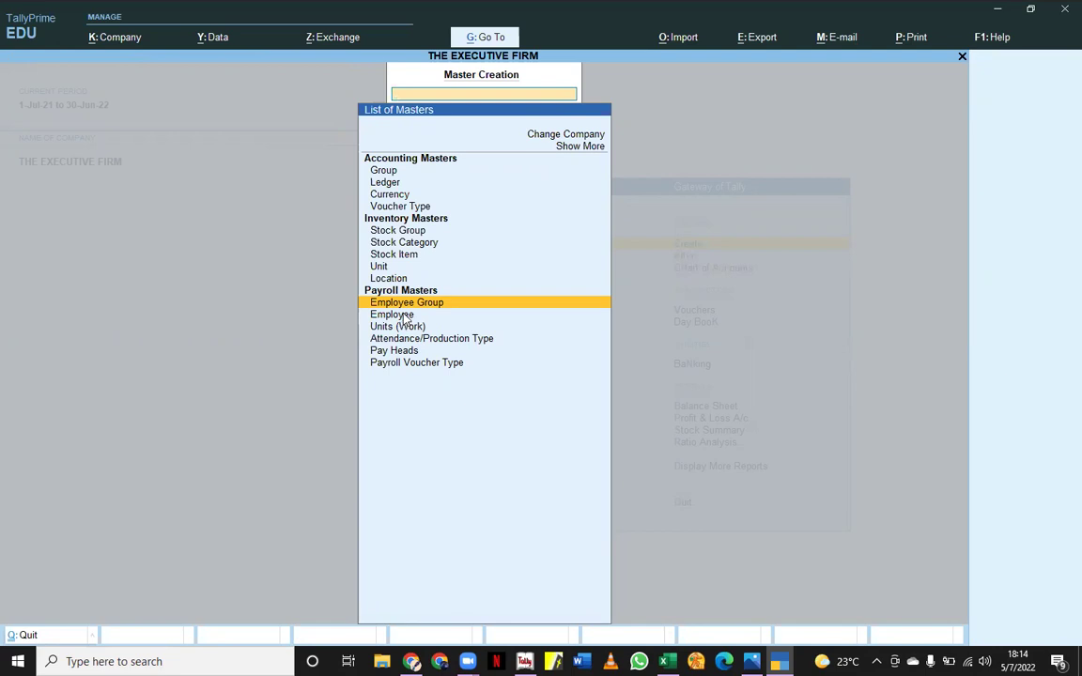
- Create a new employee with their full name under Primary, joining 1-Jul-2021, salary details Yes
key("Down")
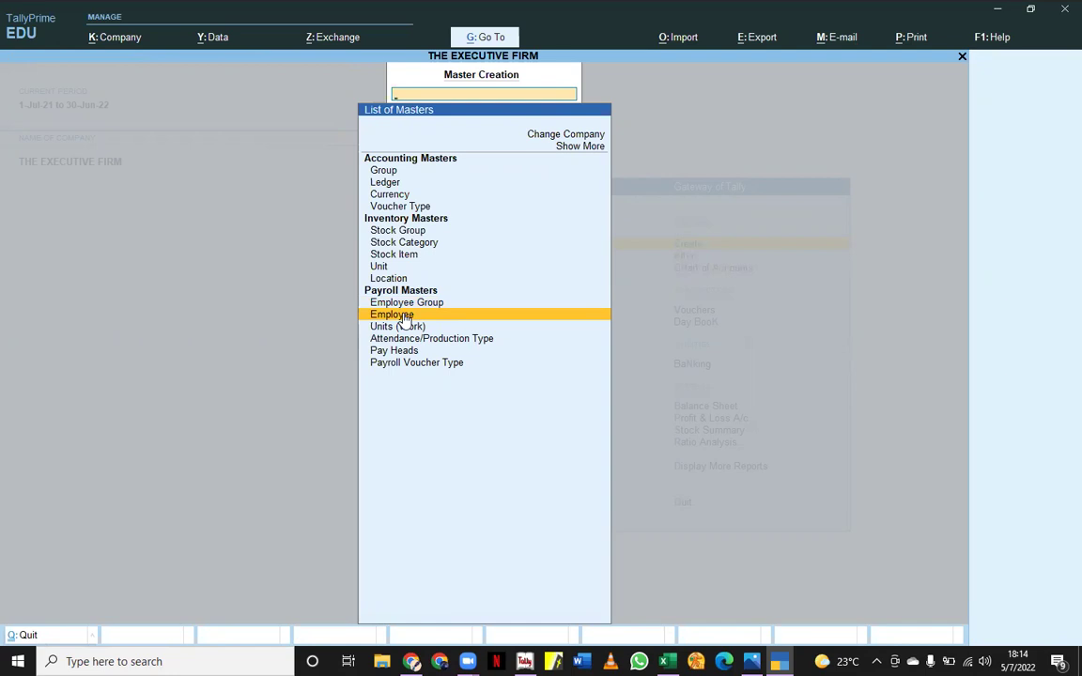
key("Return")
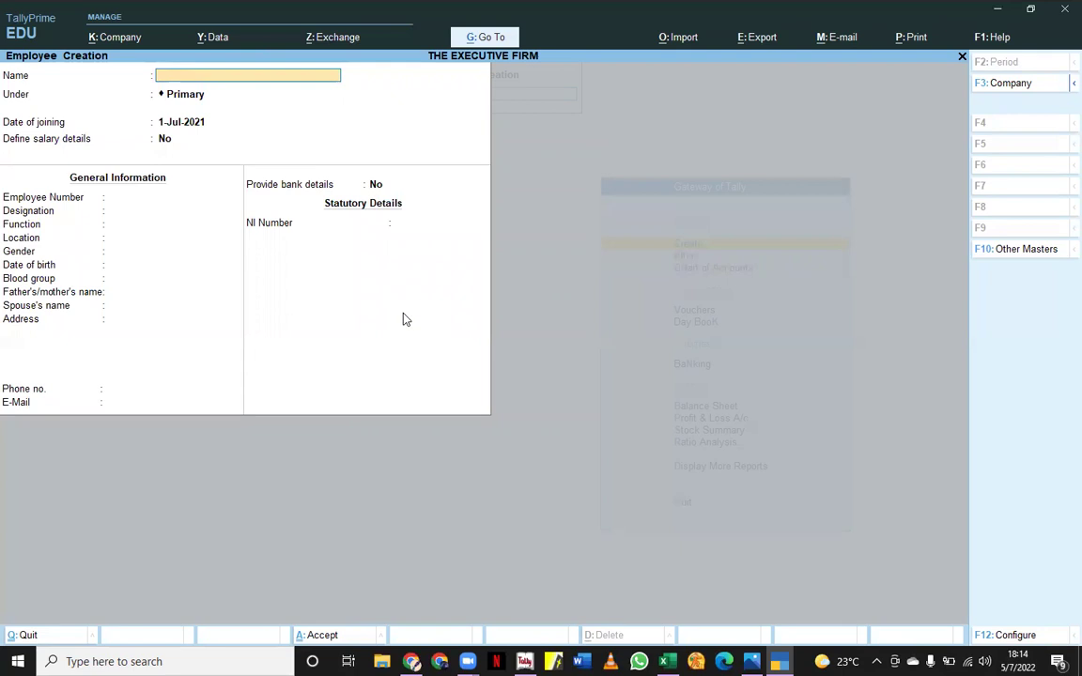
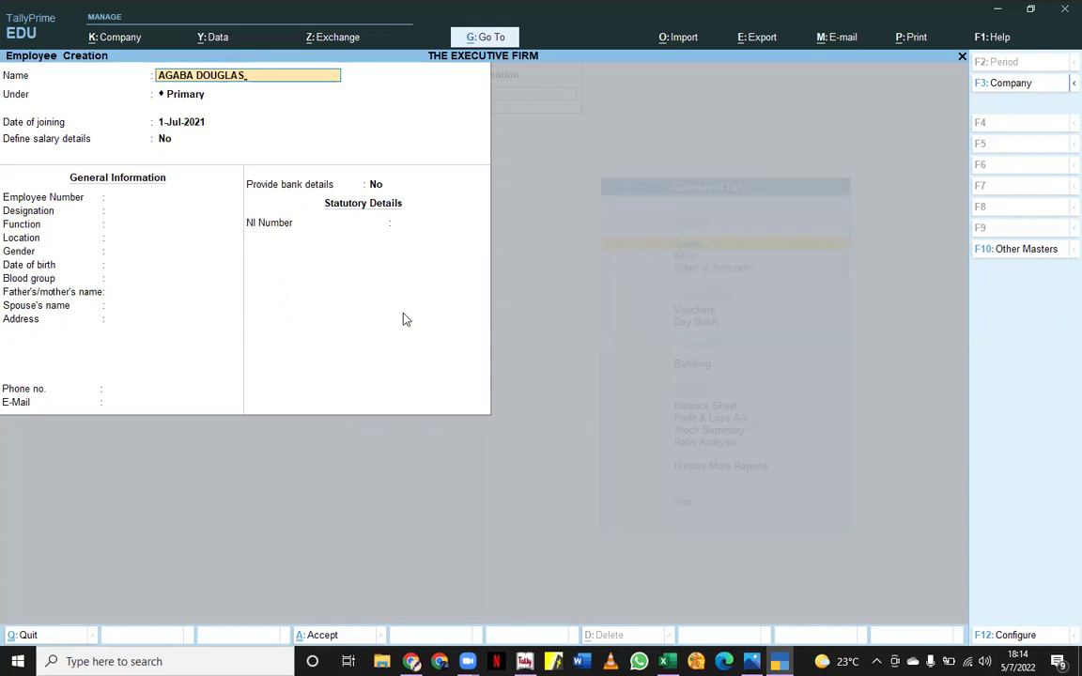
key("Return")
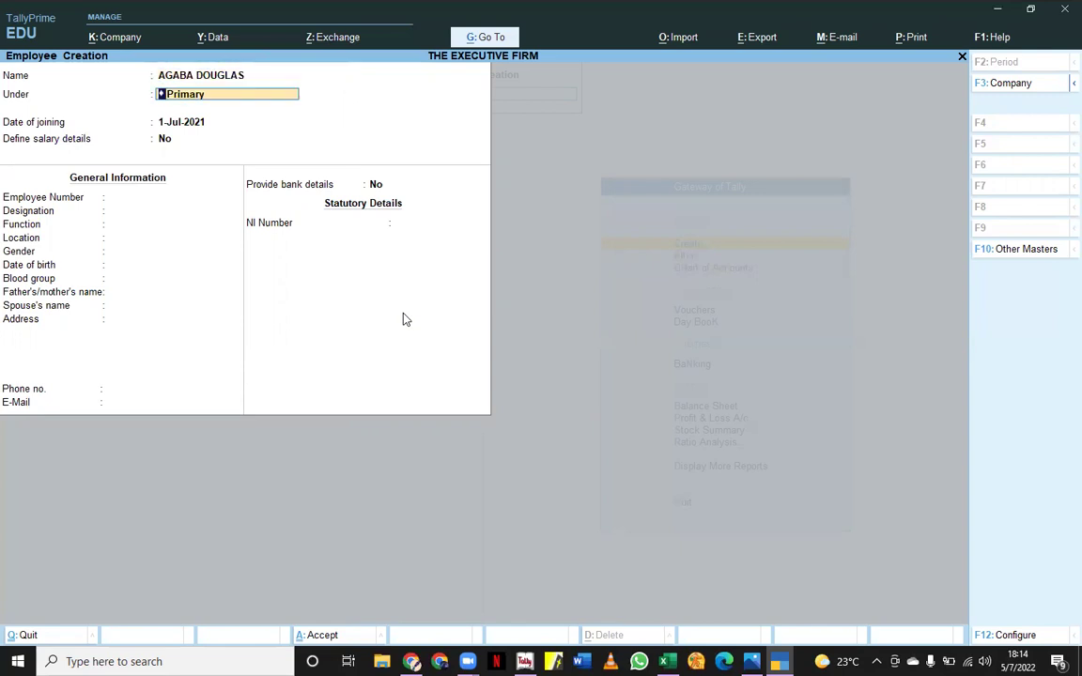
key("Return")
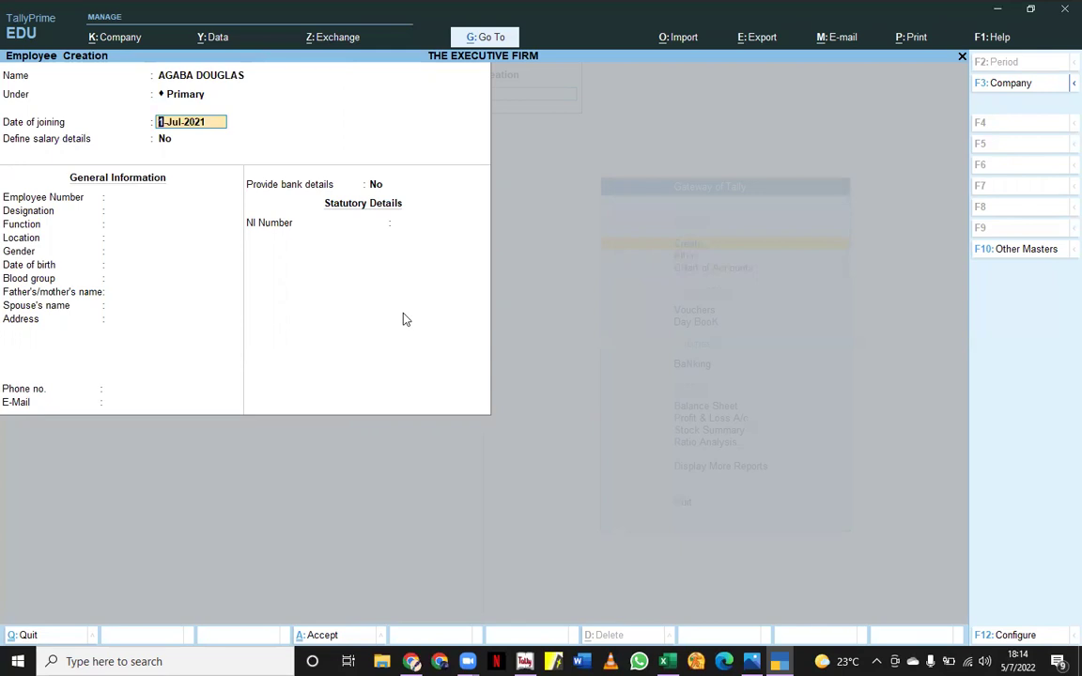
key("Return")
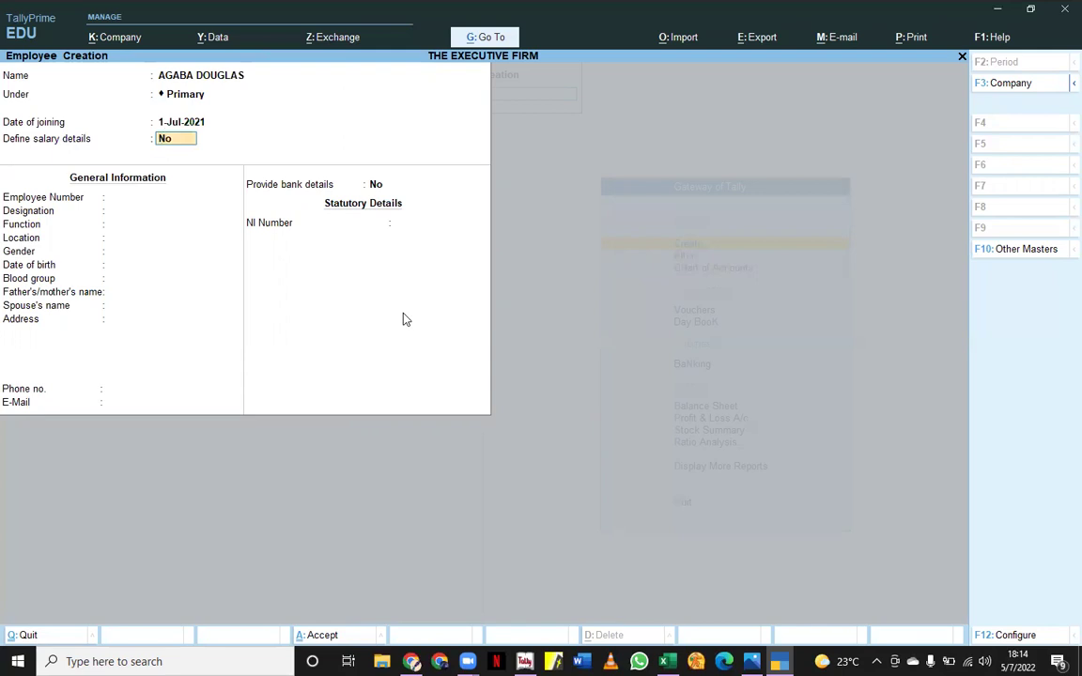
type("Y")
key("Return")
key("Return")
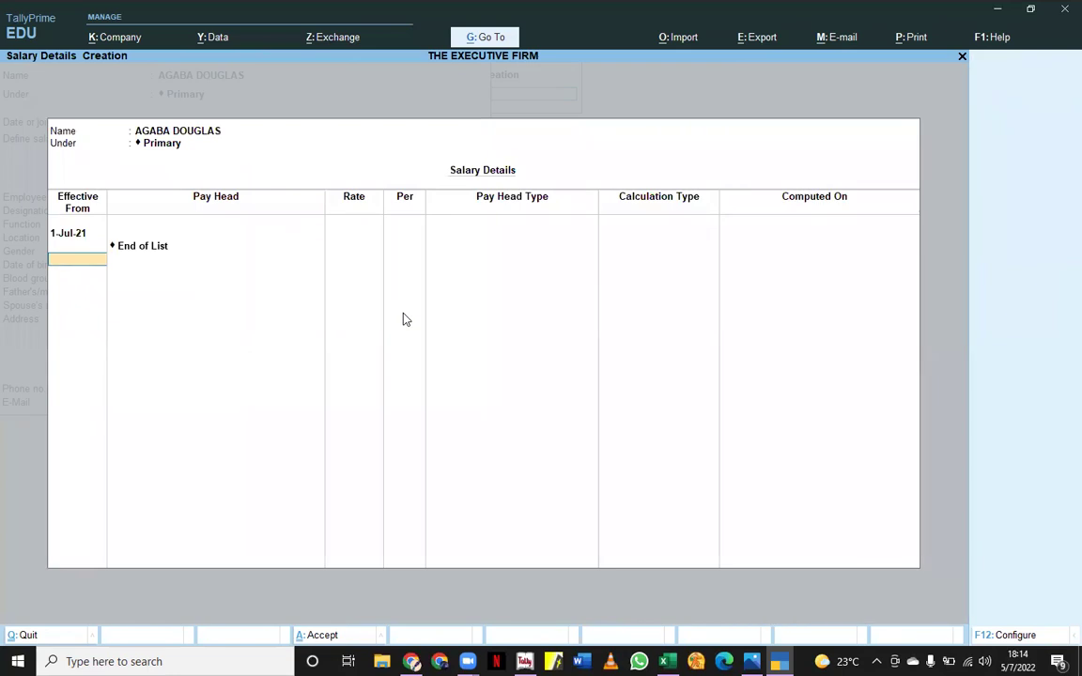
key("Return")
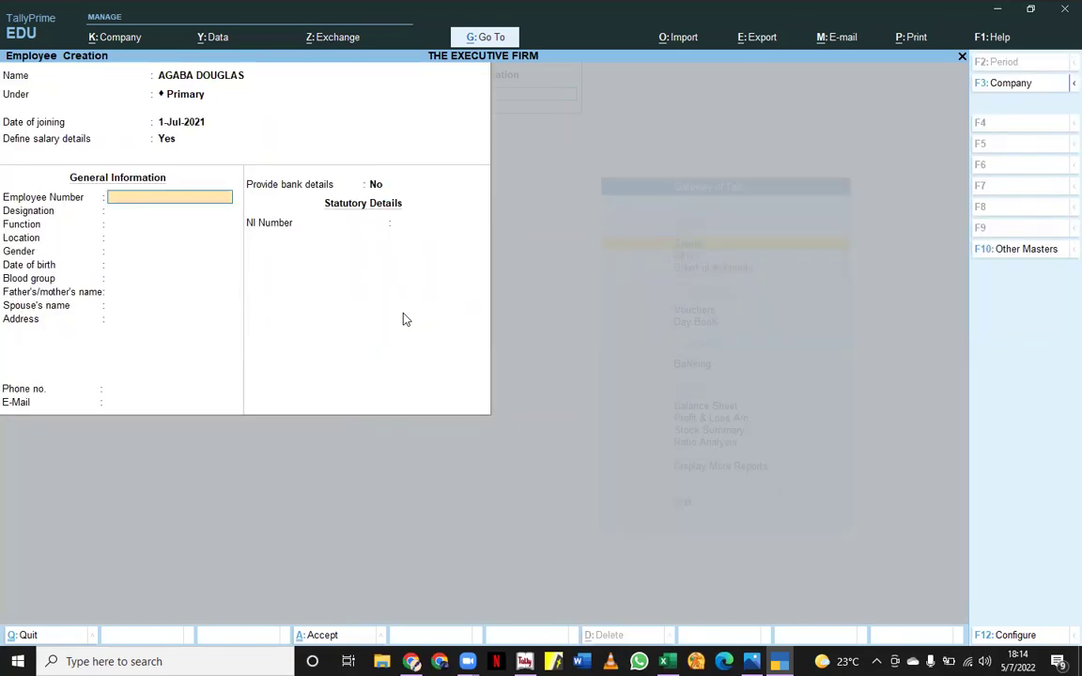
- Enter employee number 001, designation ACCOUNTING and the employee's function
type("001")
key("Return")
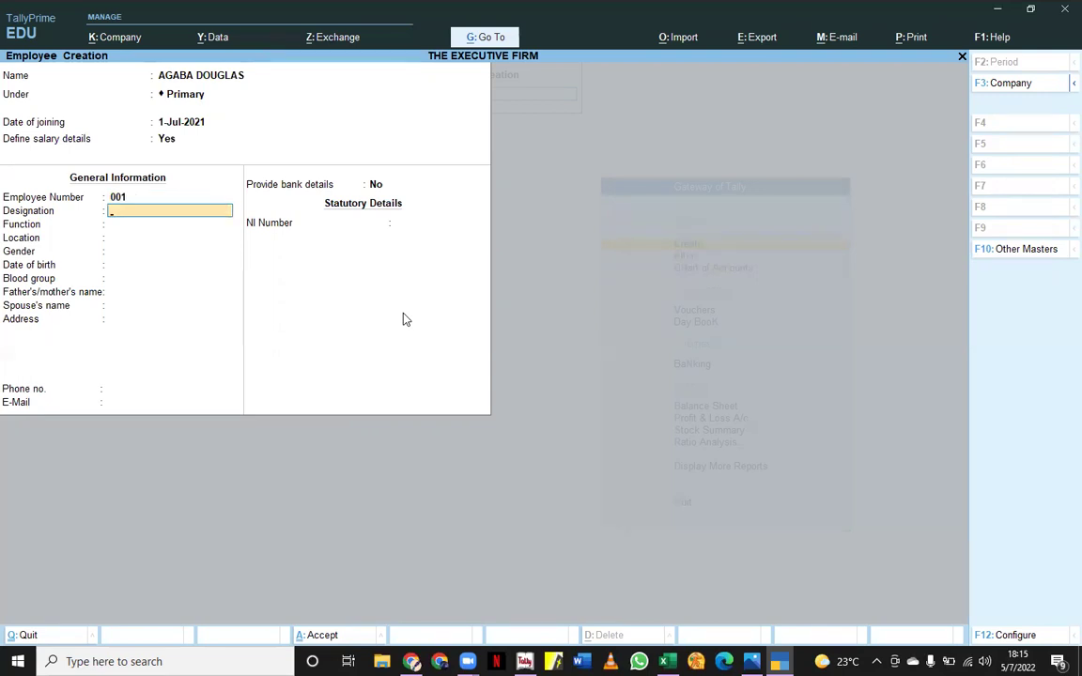
type("ACCOUNTING")
key("Return")
type("ACCOU")
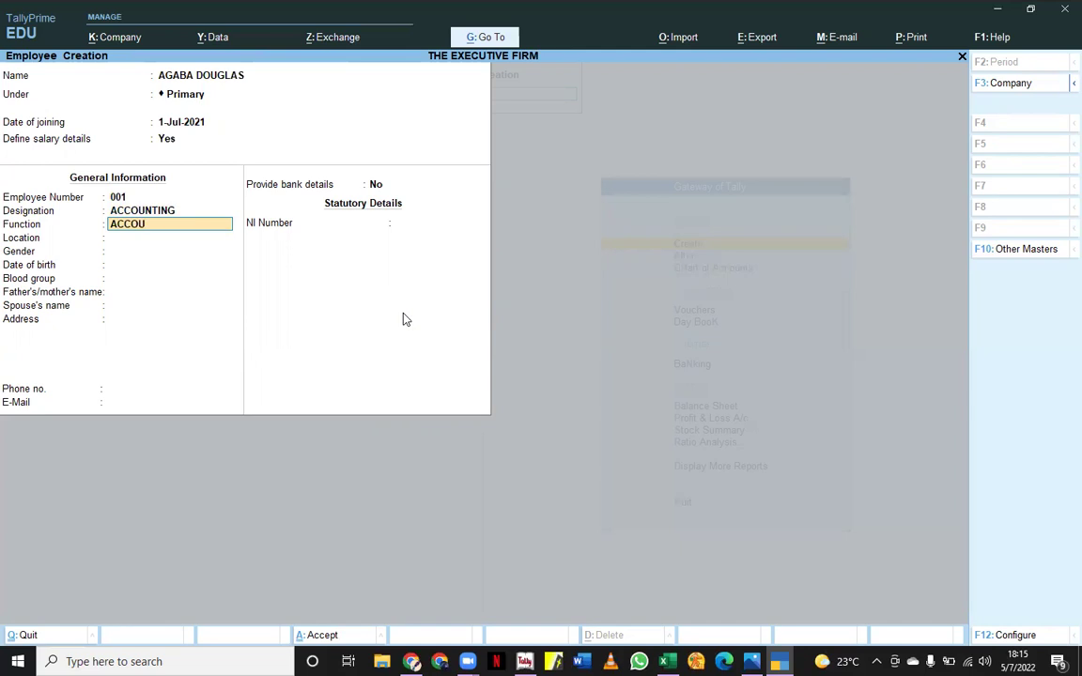
type("NTING ANDF")
key("BackSpace")
type("F")
key("Return")
key("Return")
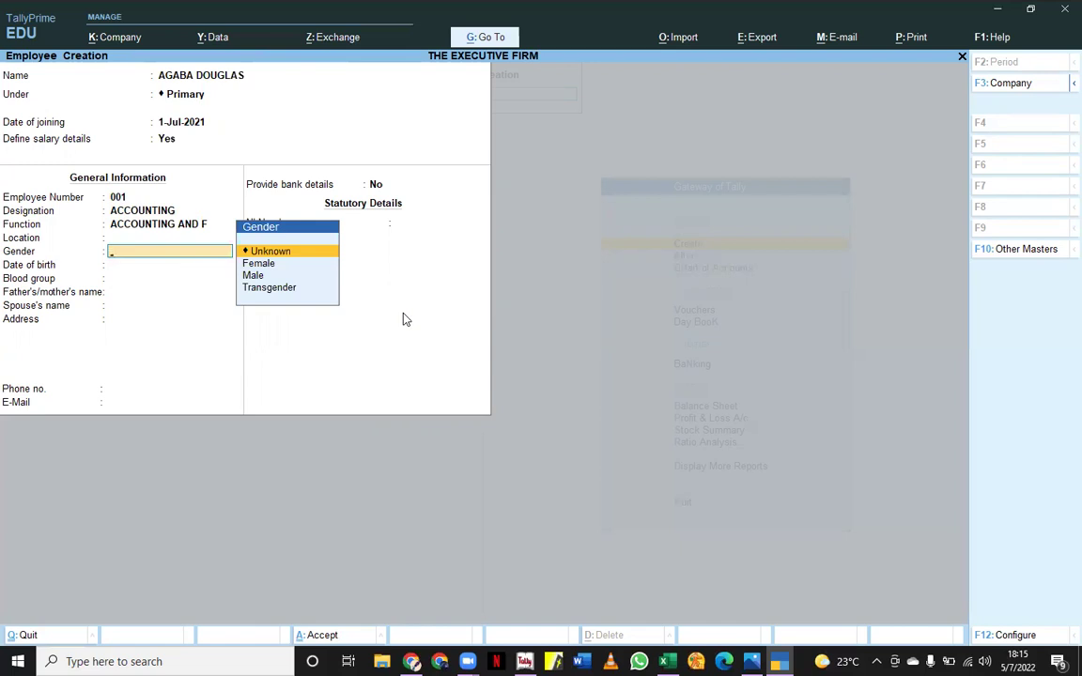
- Set gender to Male, date of birth 1-Jul-1990 and blood group O Positive
left_click(252, 277)
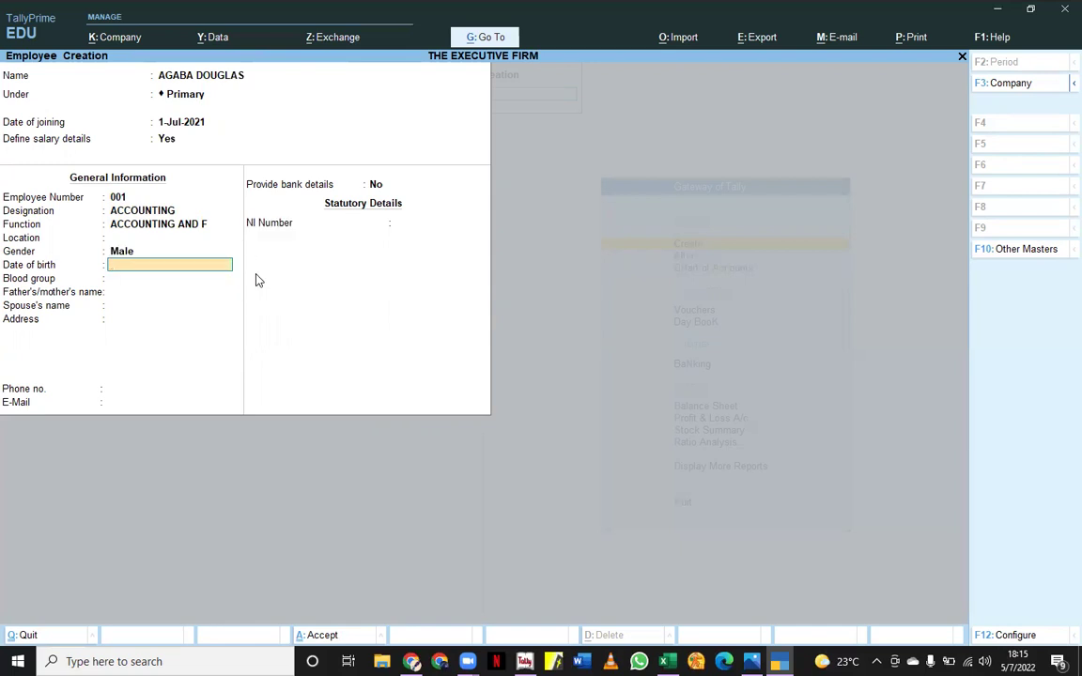
type("1/7/1990")
key("Return")
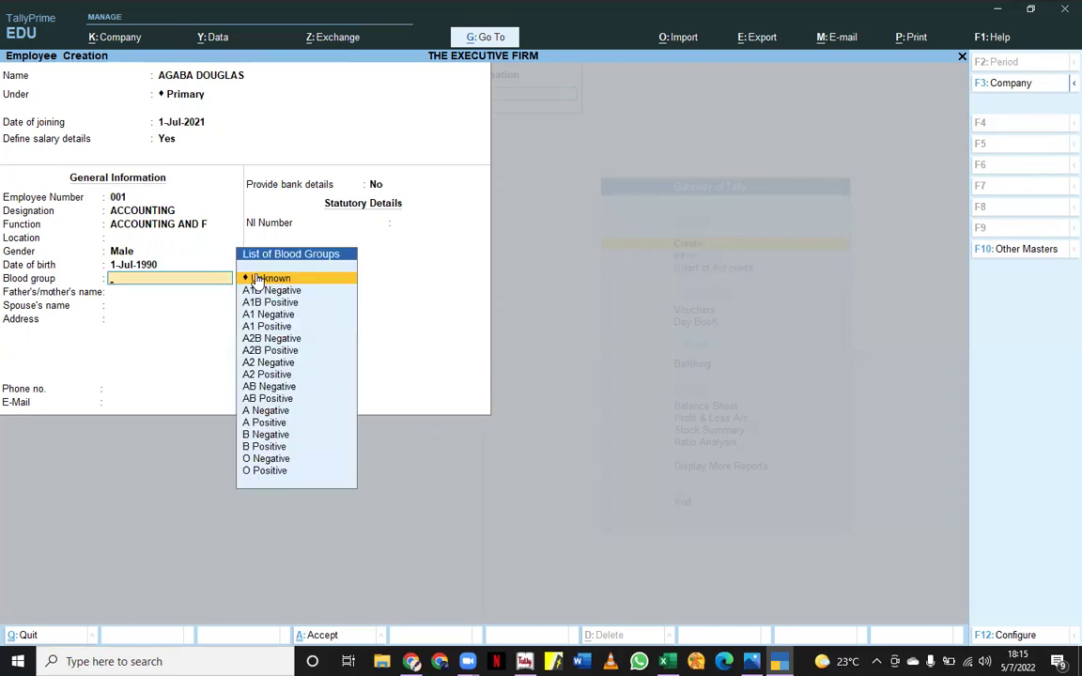
left_click(264, 471)
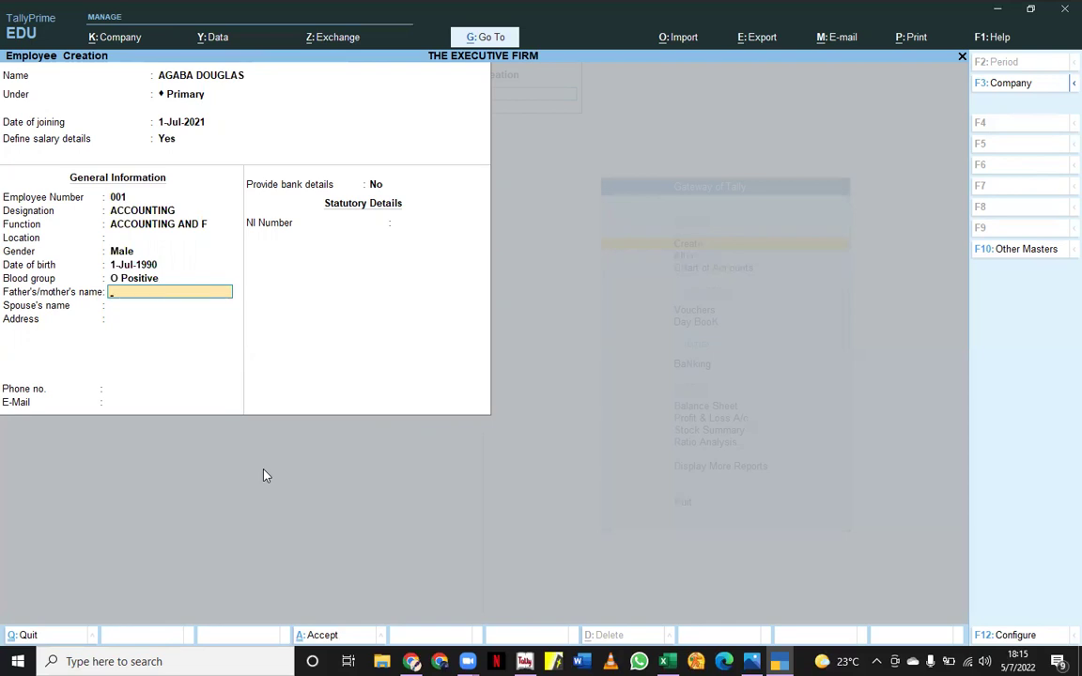
- Fill in the parent's name and the employee's address, leaving the spouse's name blank
type("MUHUM")
type("UZZA")
key("BackSpace")
key("BackSpace")
type("A")
key("Return")
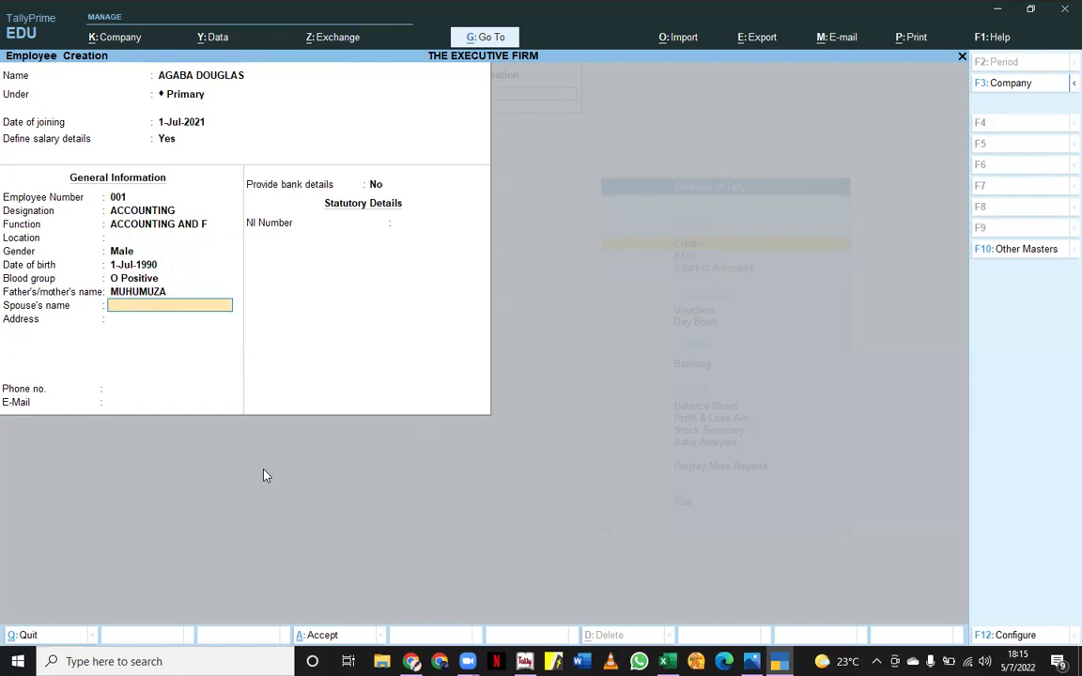
key("Return")
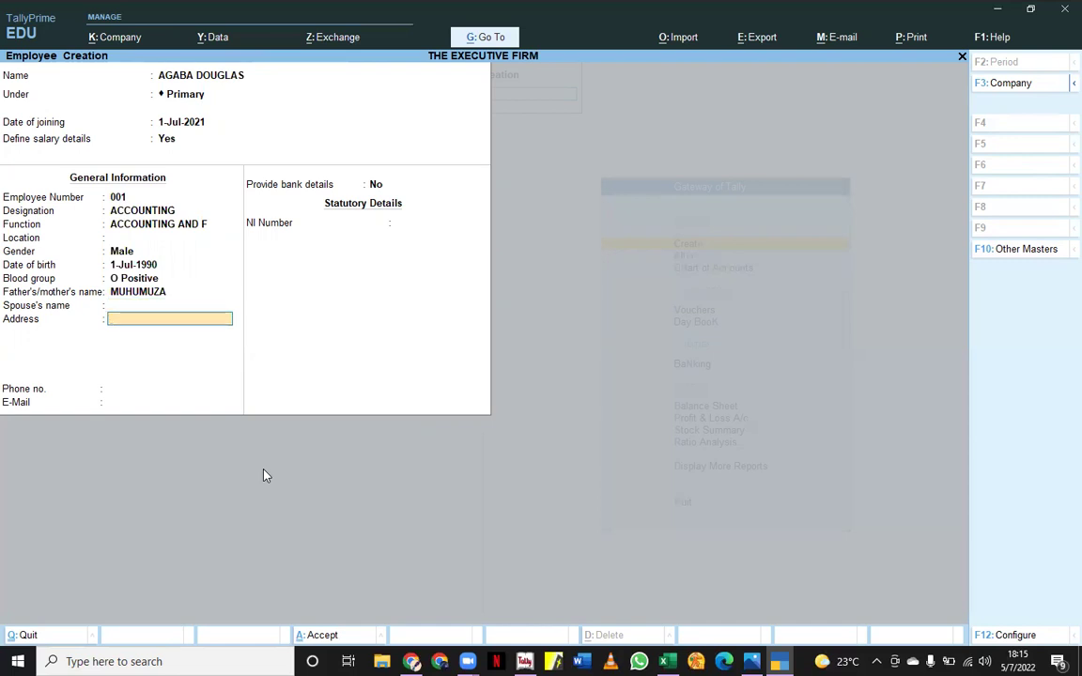
type("BUKOTO")
key("Return")
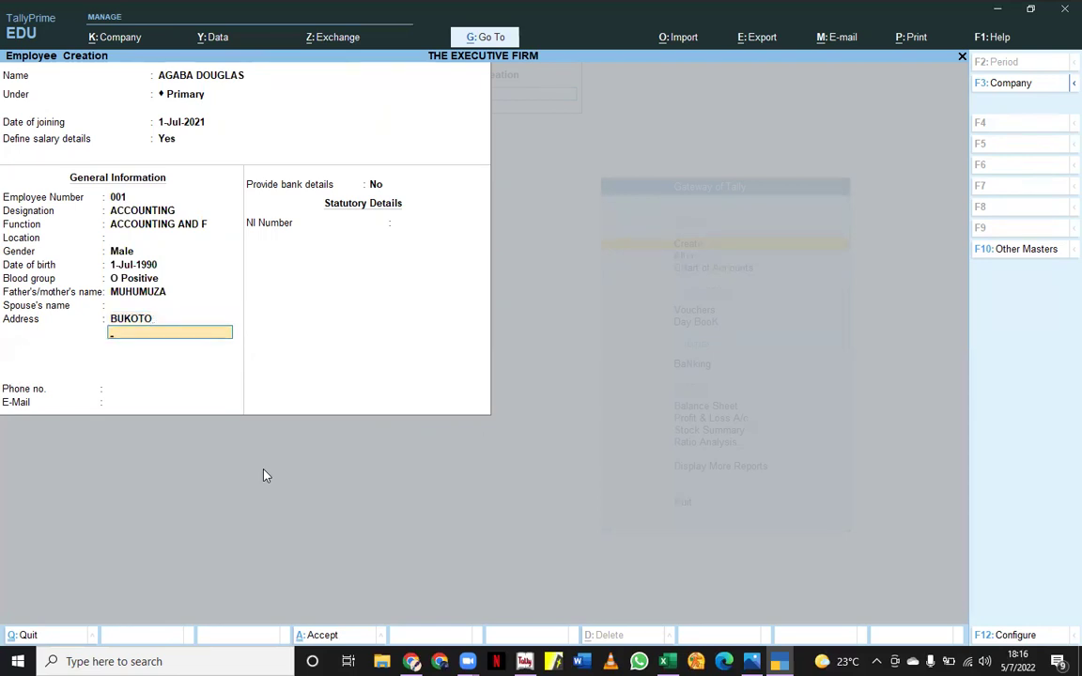
key("Return")
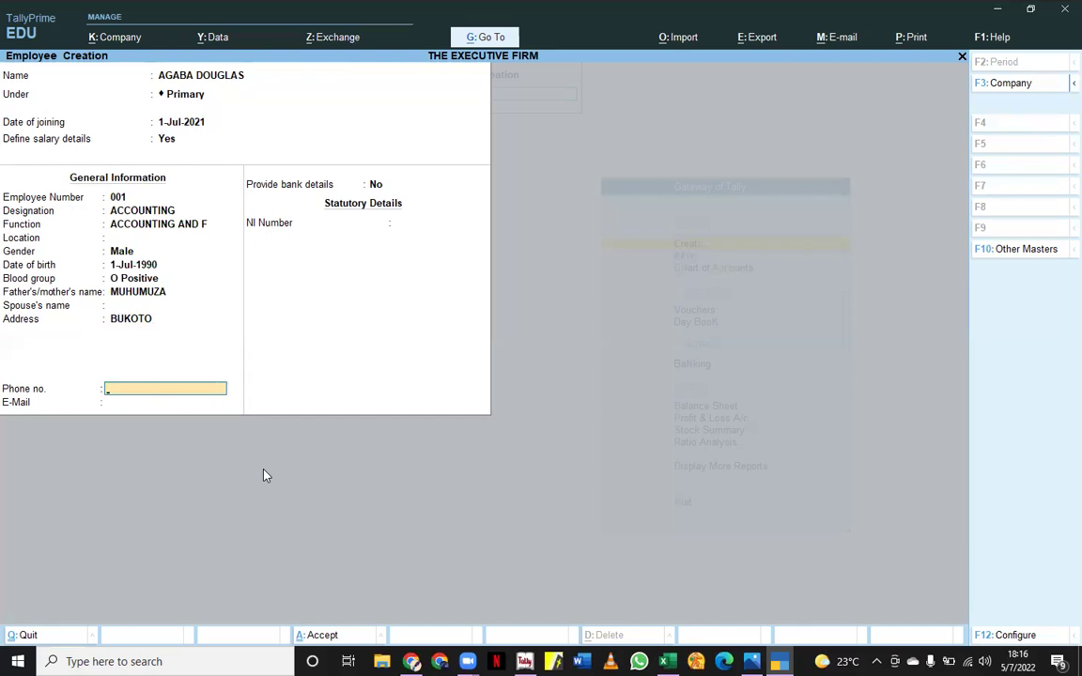
- Enter the employee's phone number and e-mail address
key("Return")
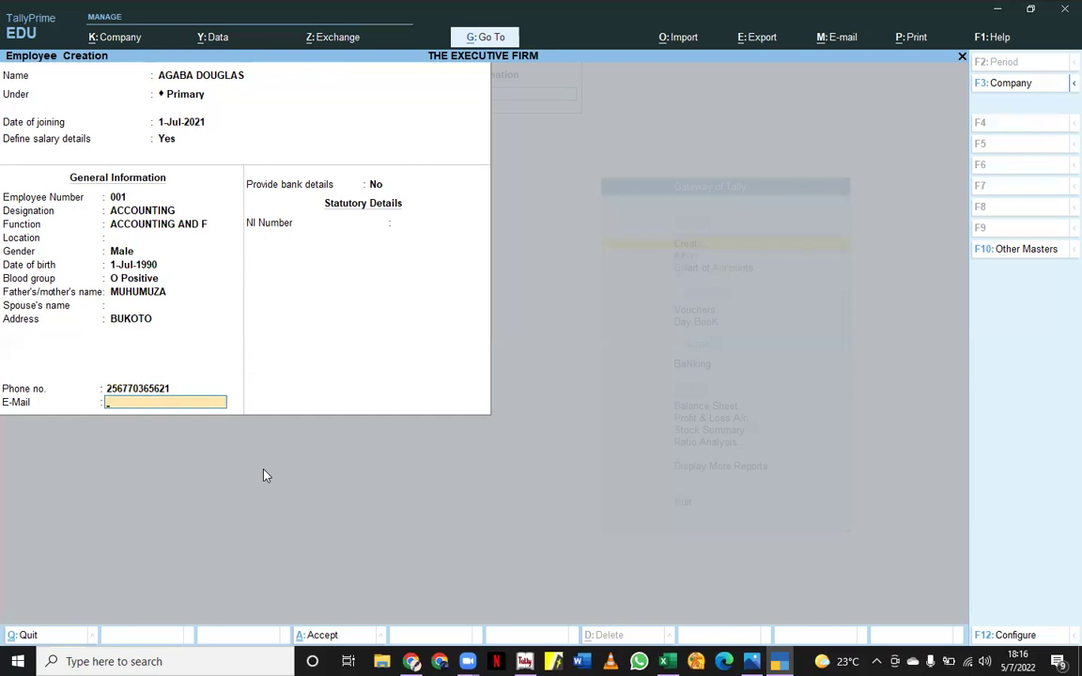
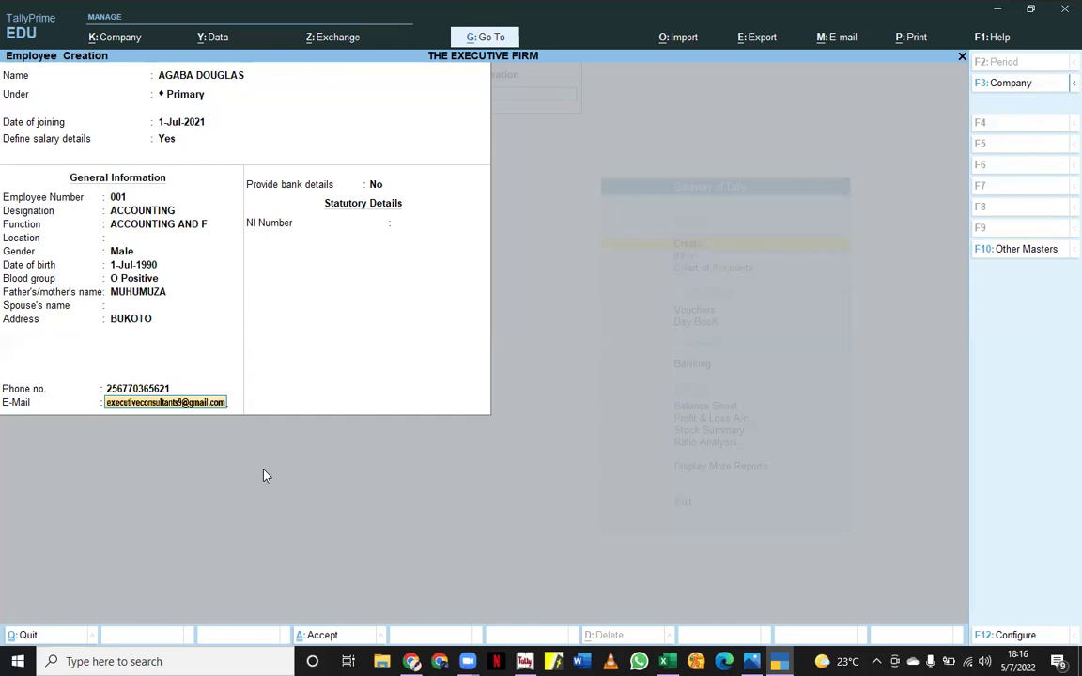
key("Return")
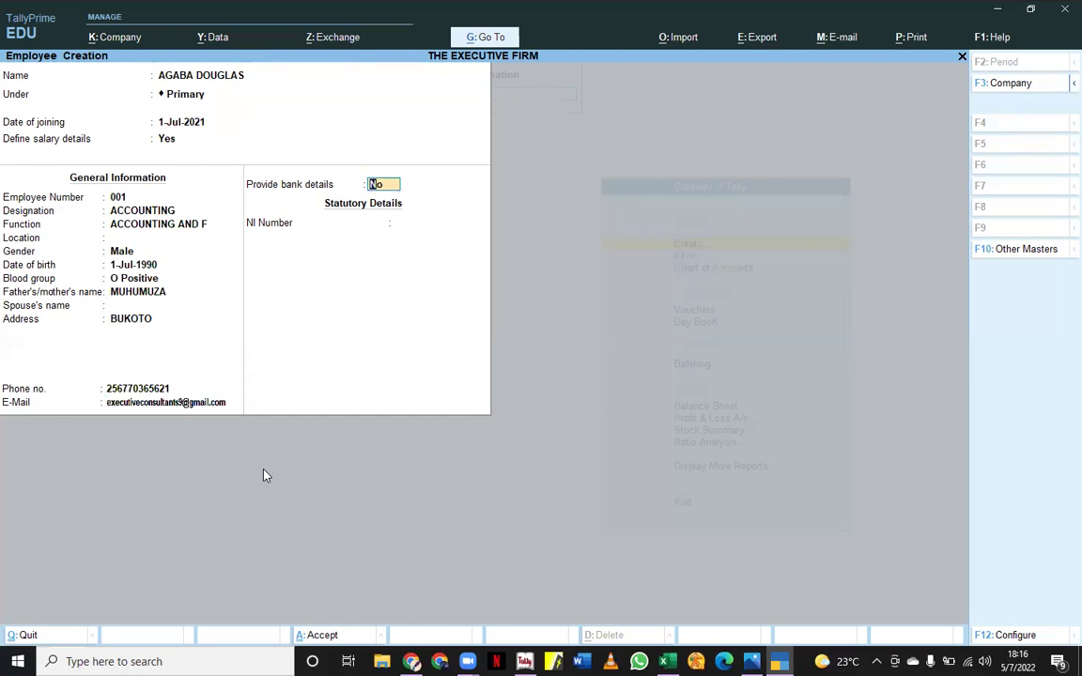
- Start bank details with an account number, then back out without naming a bank
type("y")
key("Return")
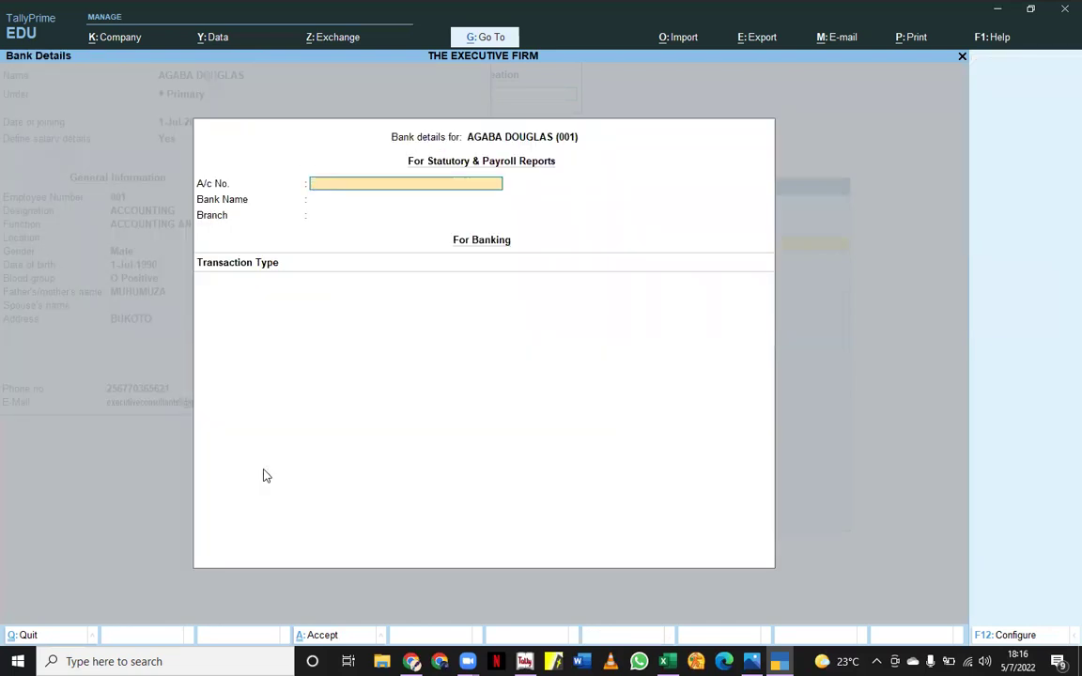
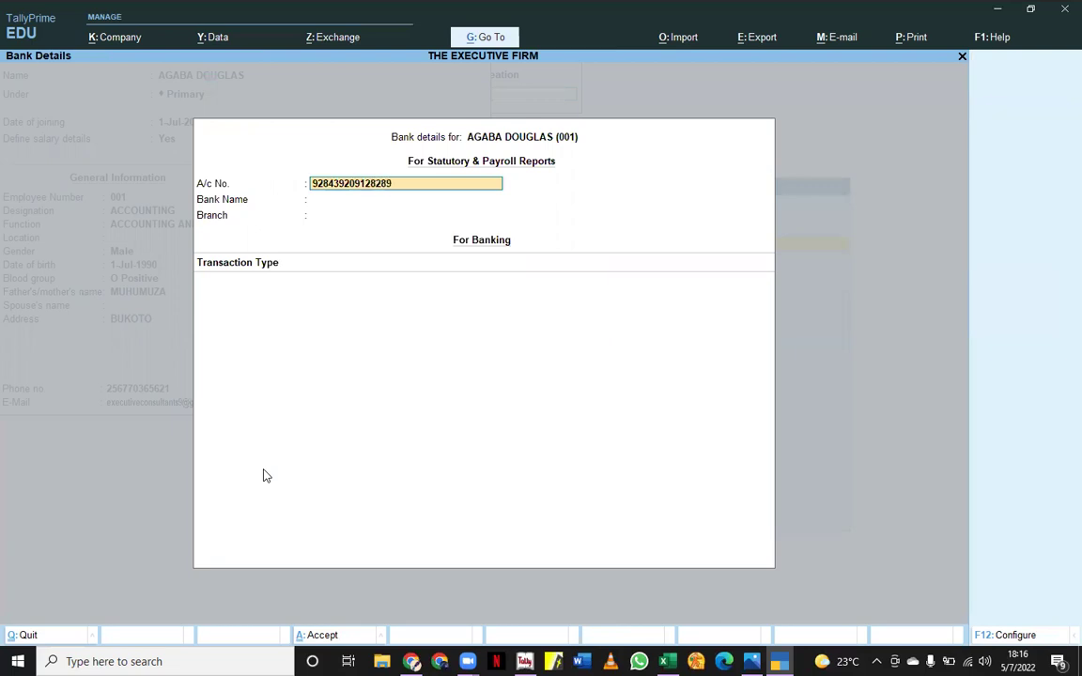
key("Return")
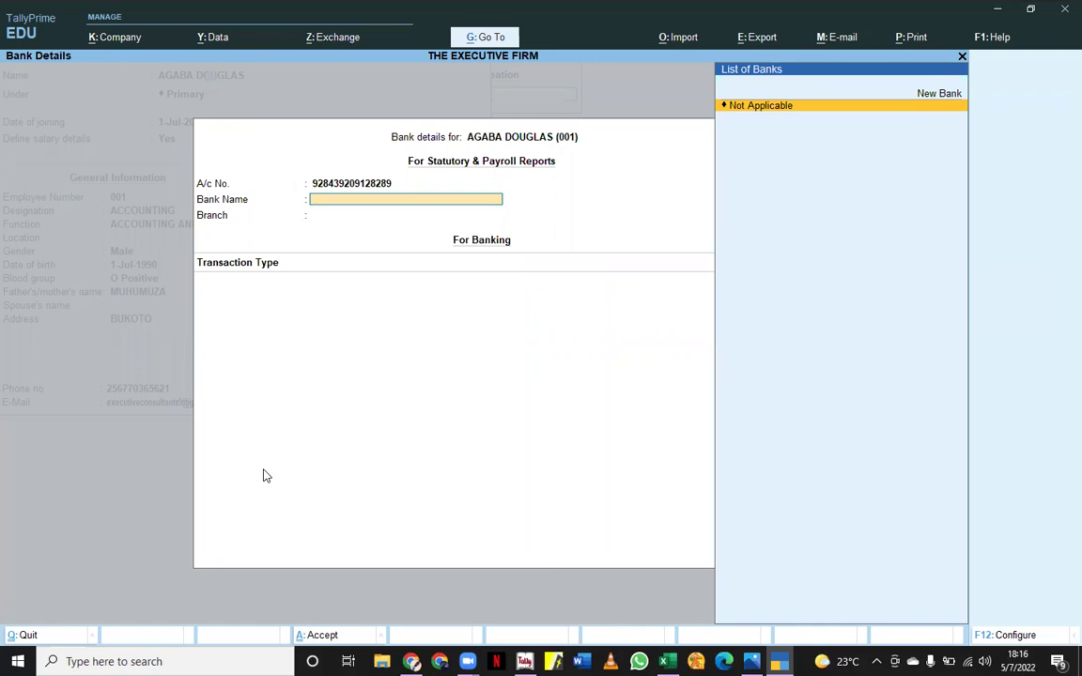
key("Escape")
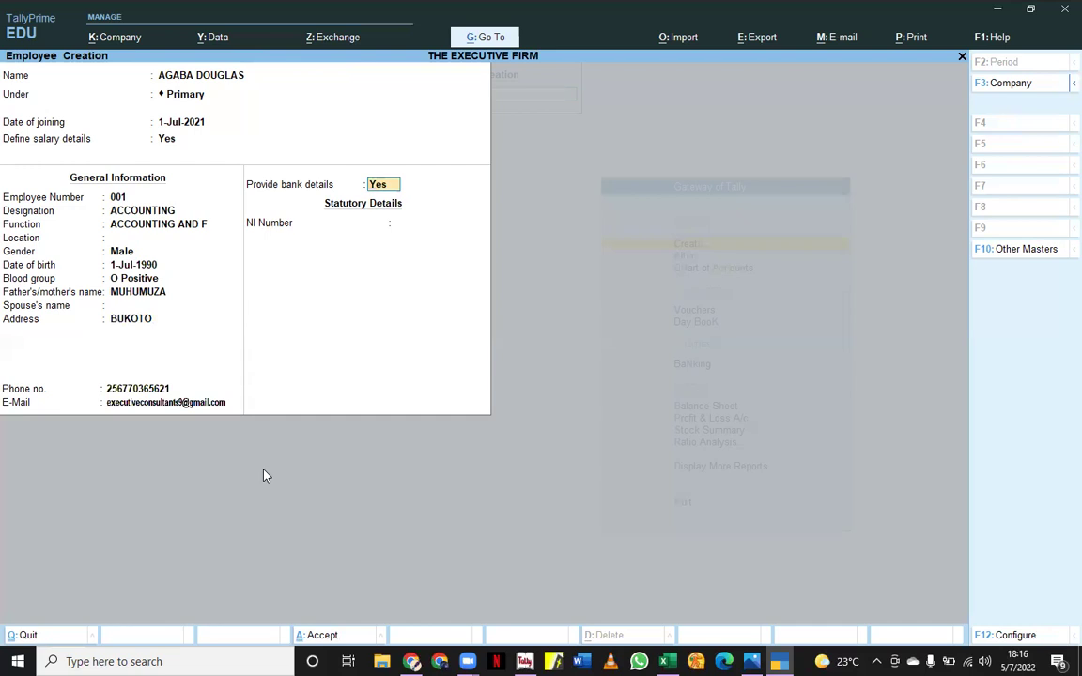
- Set Provide bank details to No, enter the NI Number, and save the employee record
type("n")
key("Return")
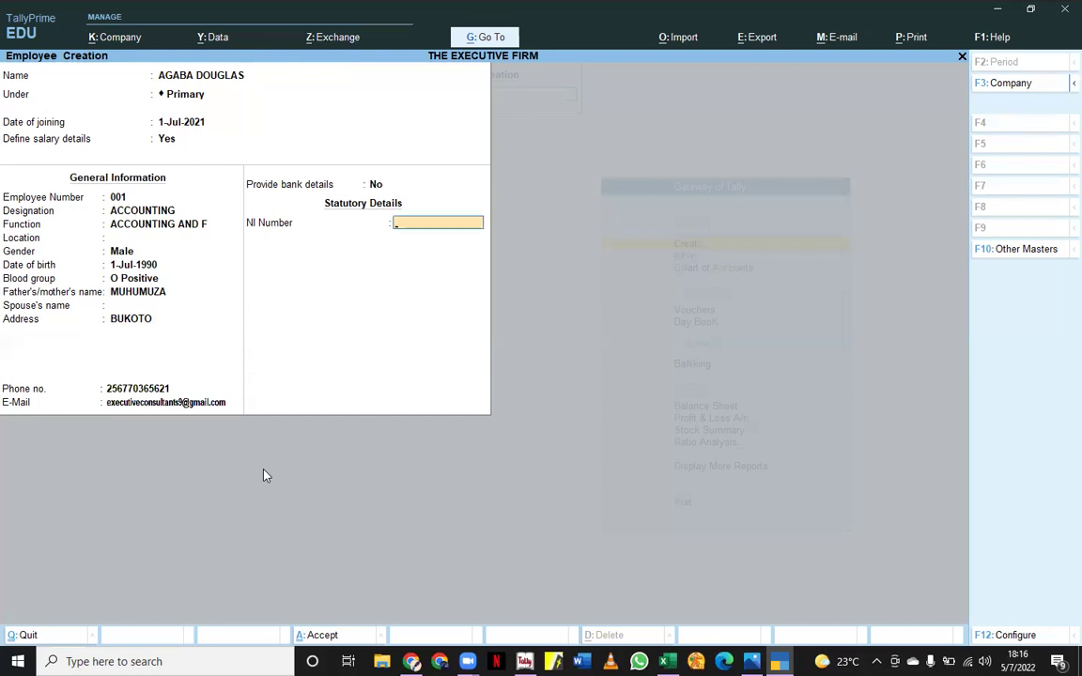
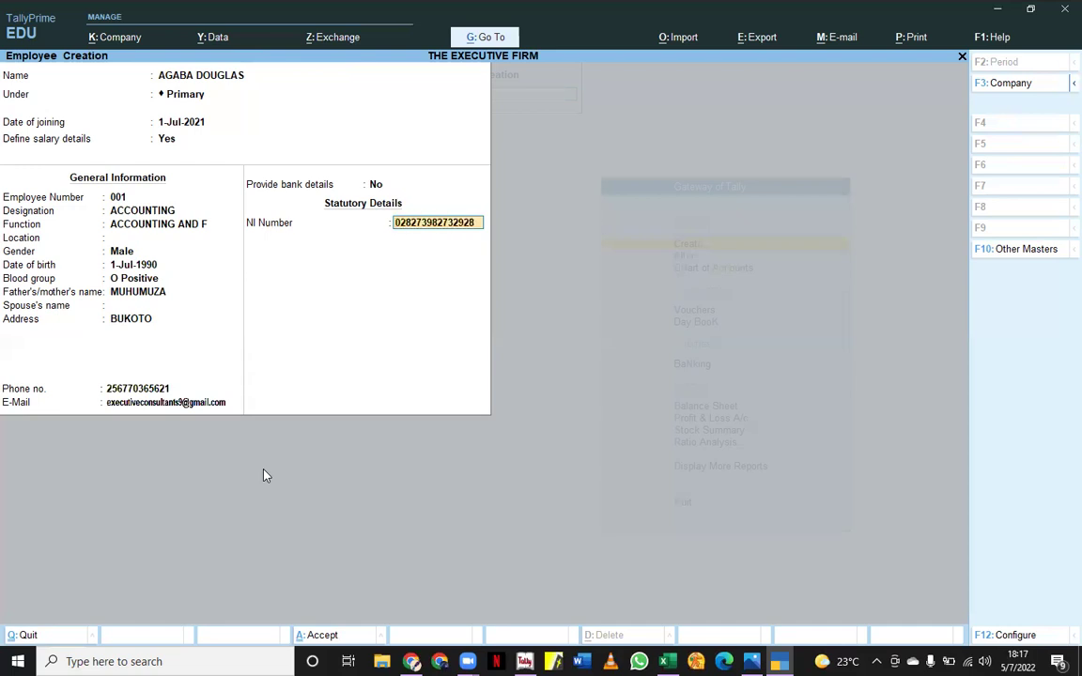
key("Return")
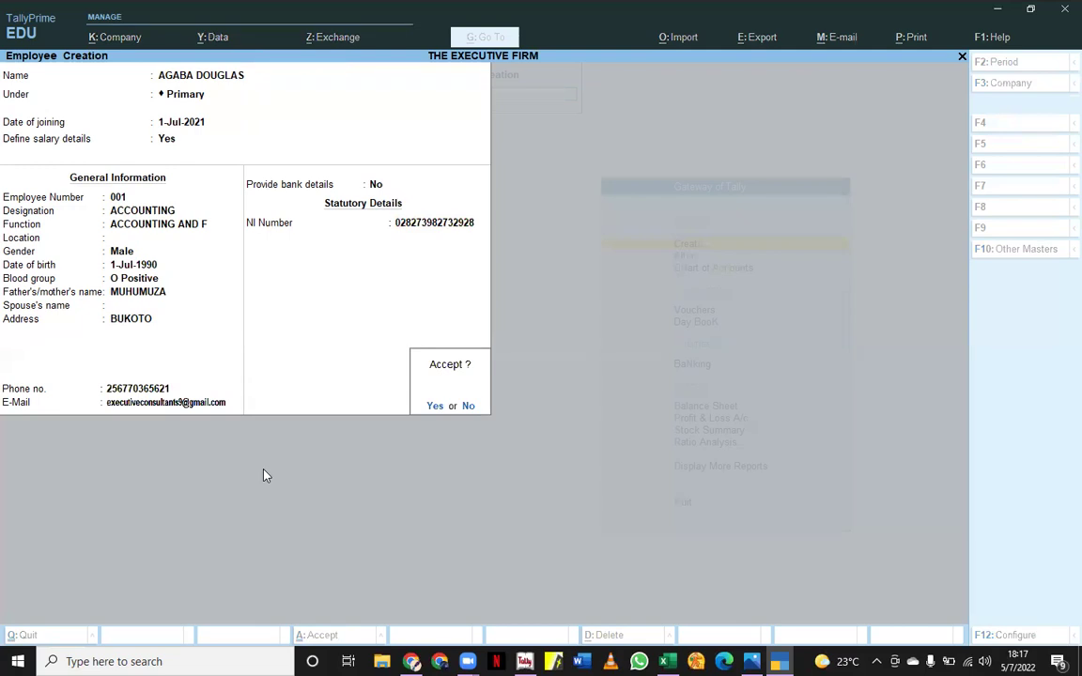
key("Return")
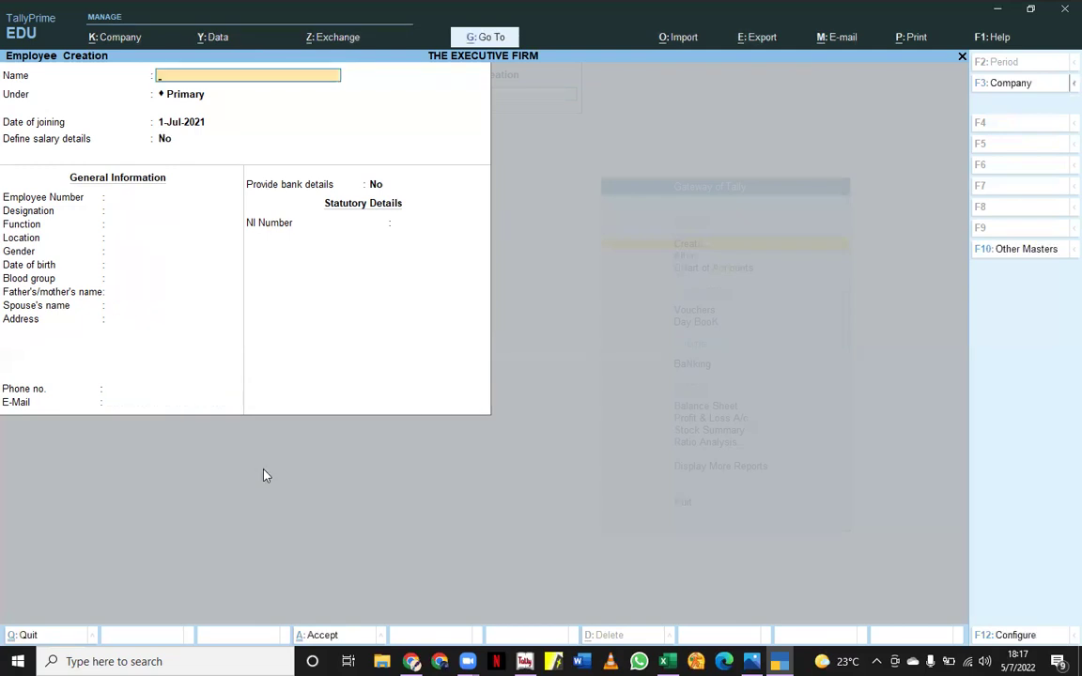
key("Escape")
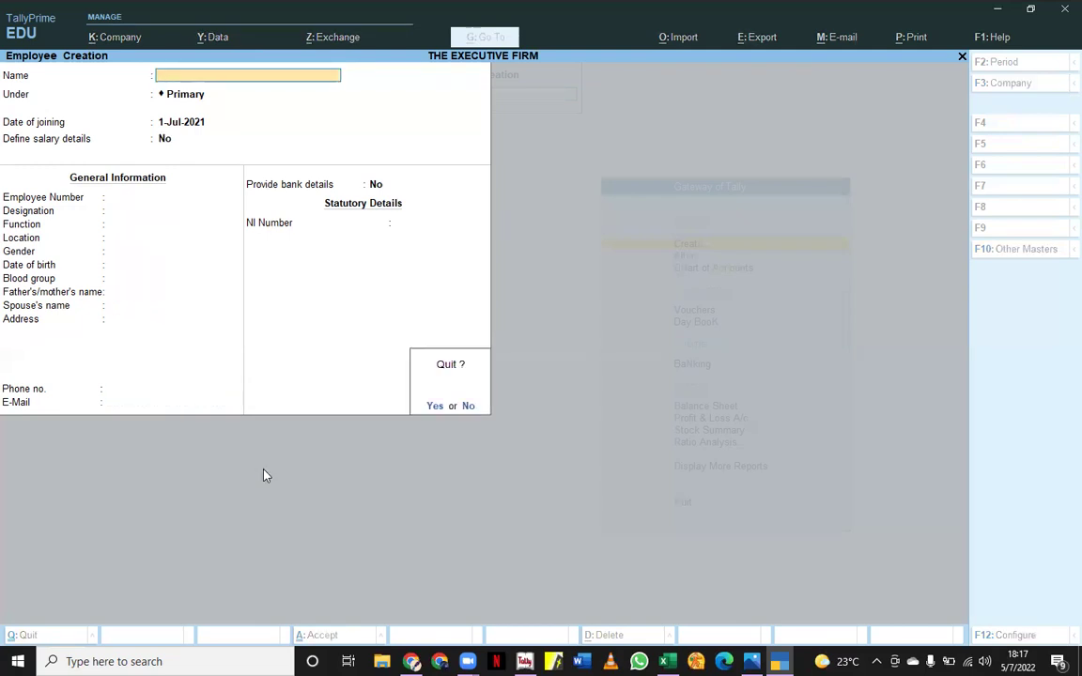
key("Return")
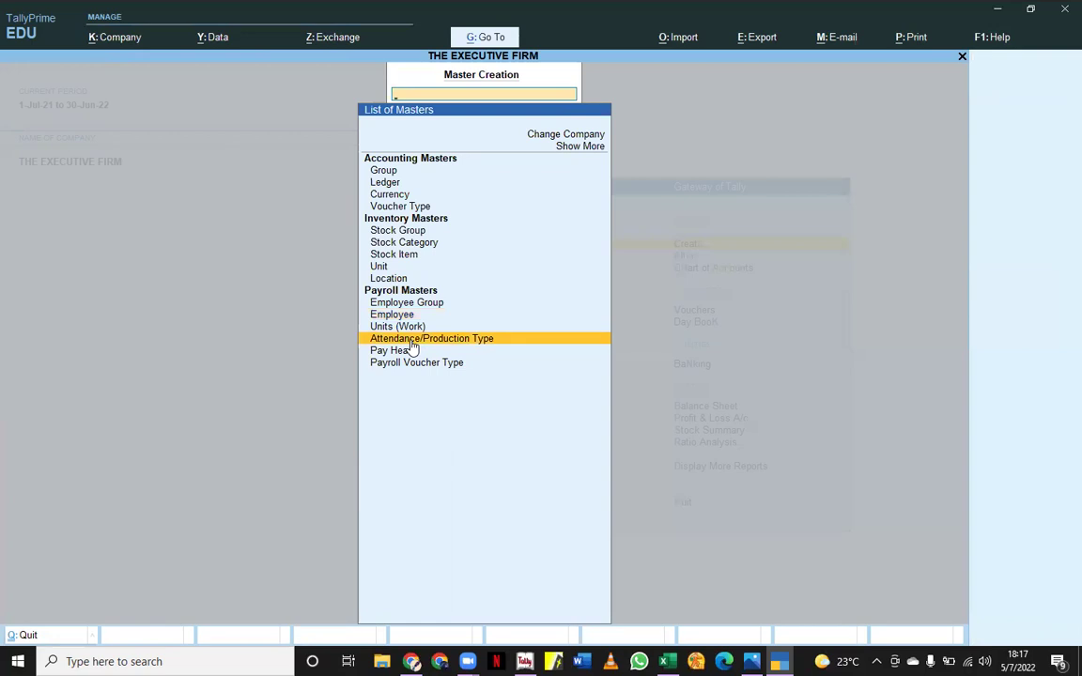
- Create the 'Present' attendance type under Primary as Attendance / Leave with Pay
left_click(411, 340)
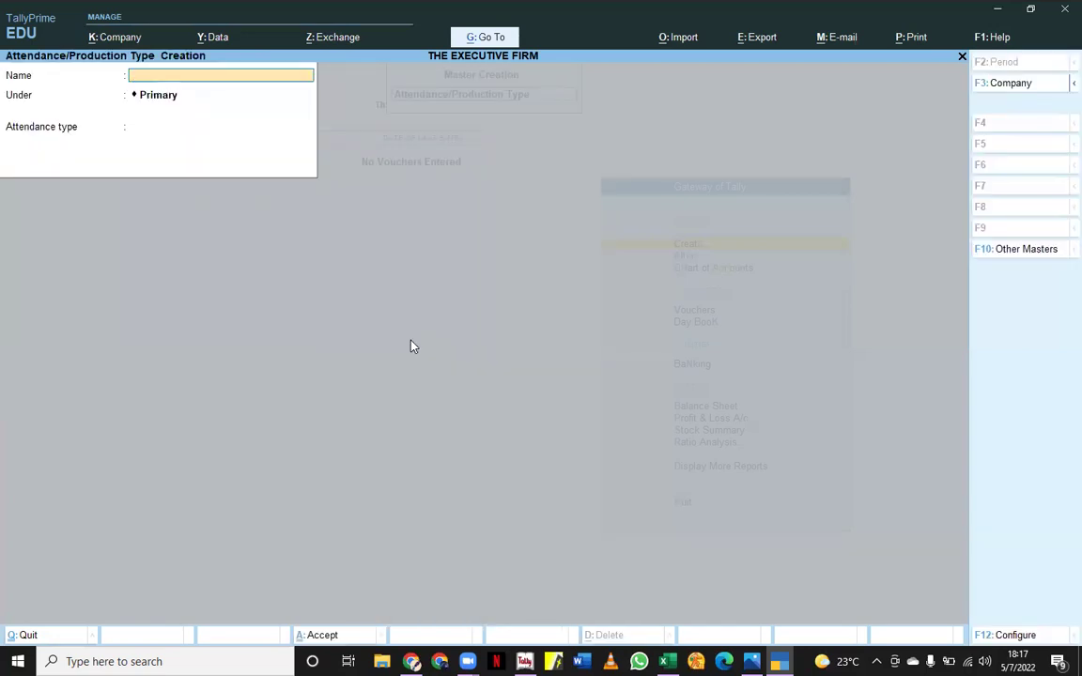
type("Present")
key("Return")
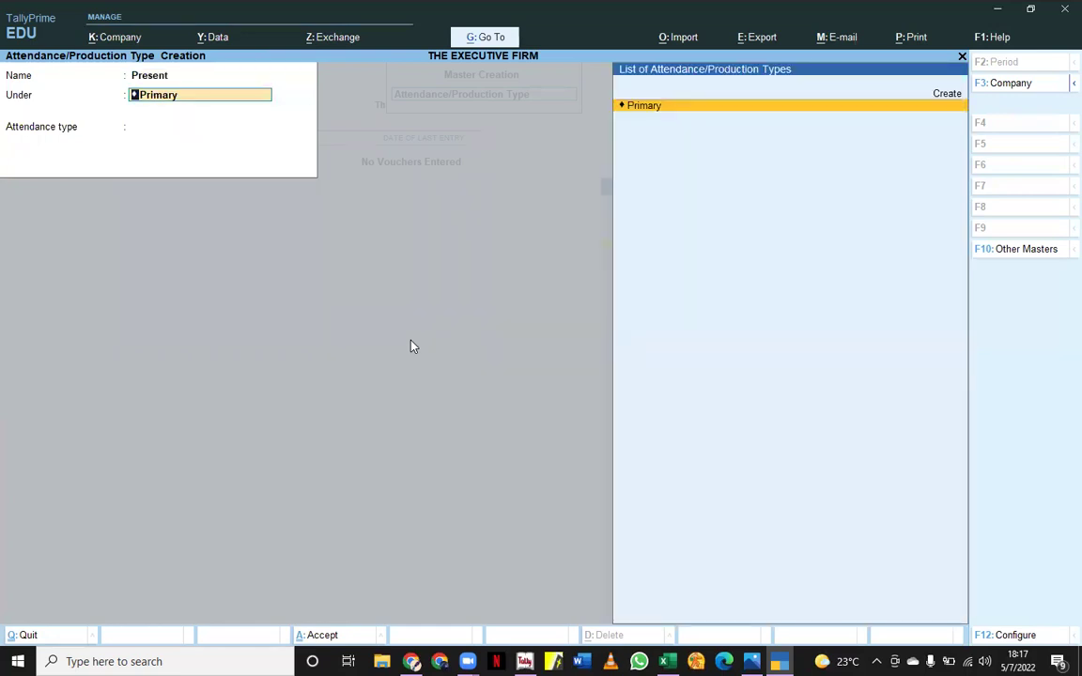
key("Return")
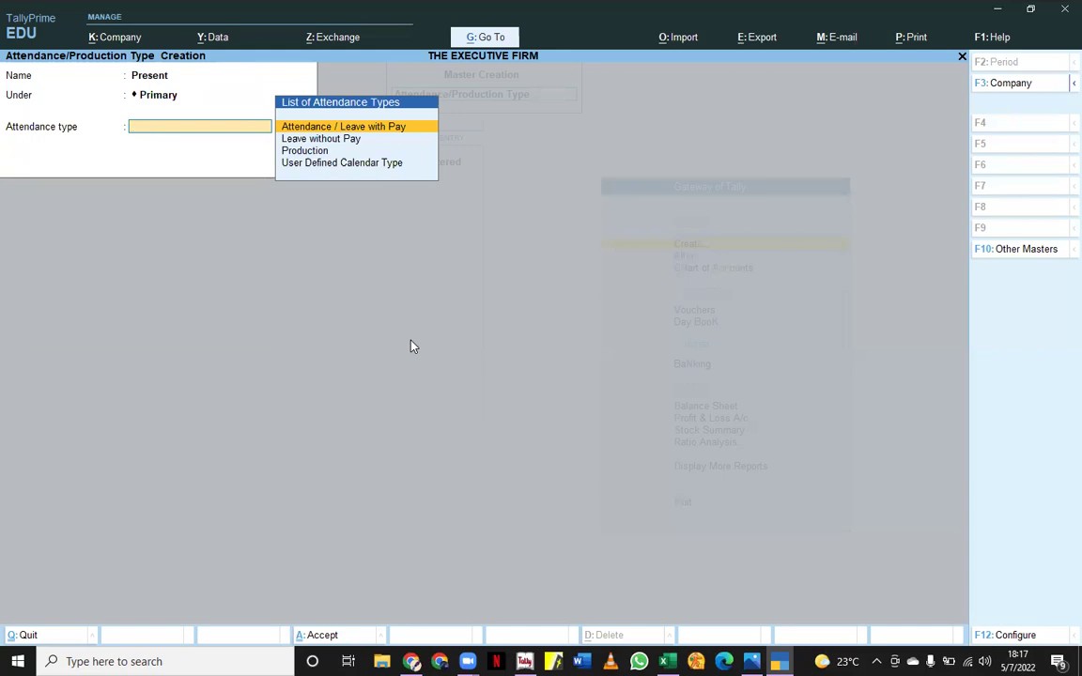
key("Return")
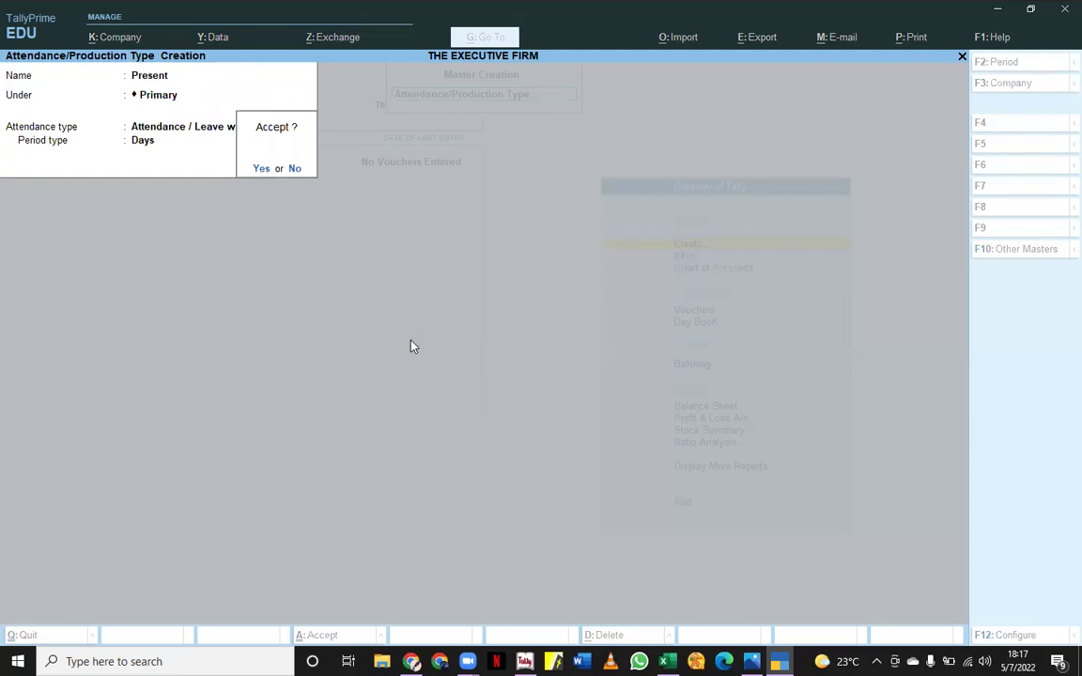
key("Return")
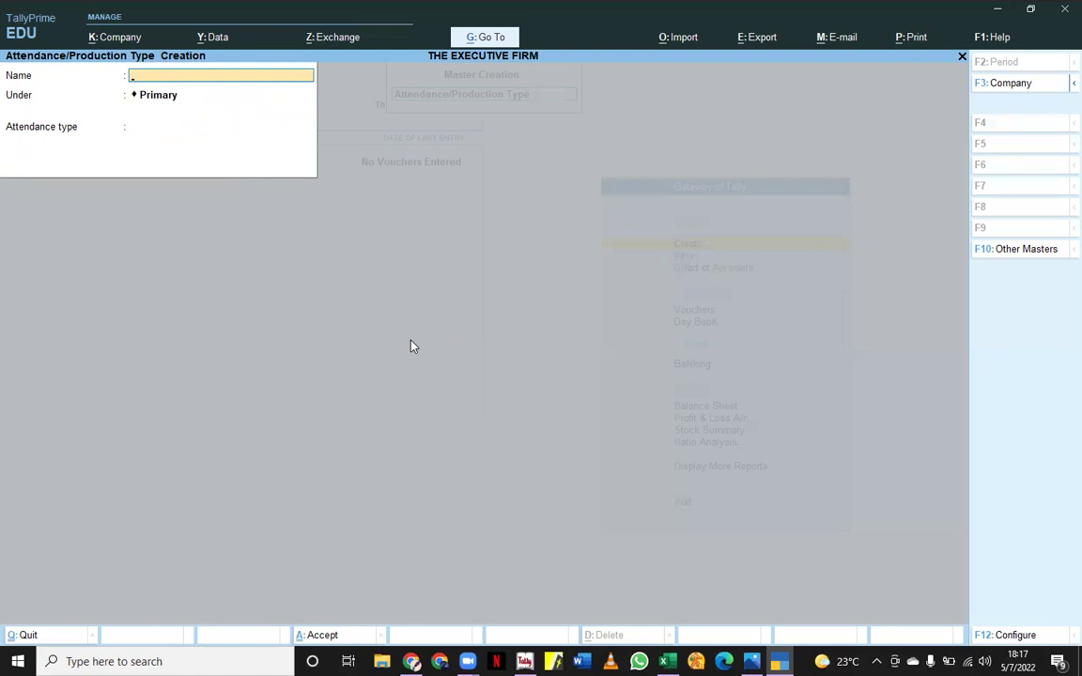
- Create the 'Formal Leave' attendance type under Primary as leave with pay
type("Formal Level")
key("BackSpace")
key("BackSpace")
key("BackSpace")
type("av")
type("l")
key("BackSpace")
type("e")
key("Return")
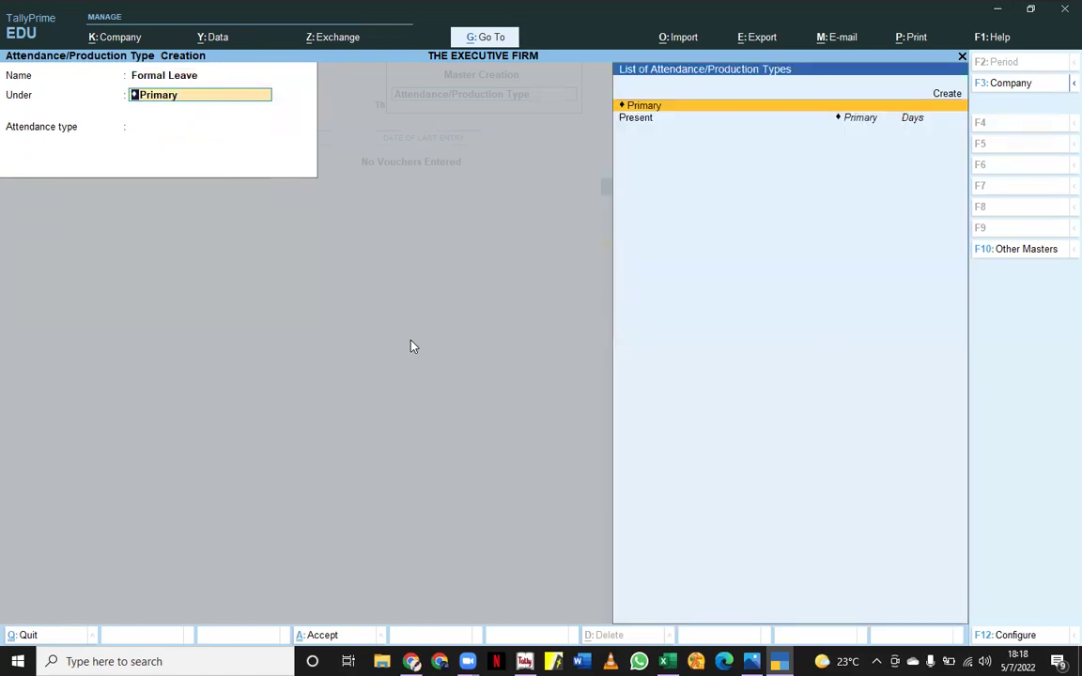
key("Return")
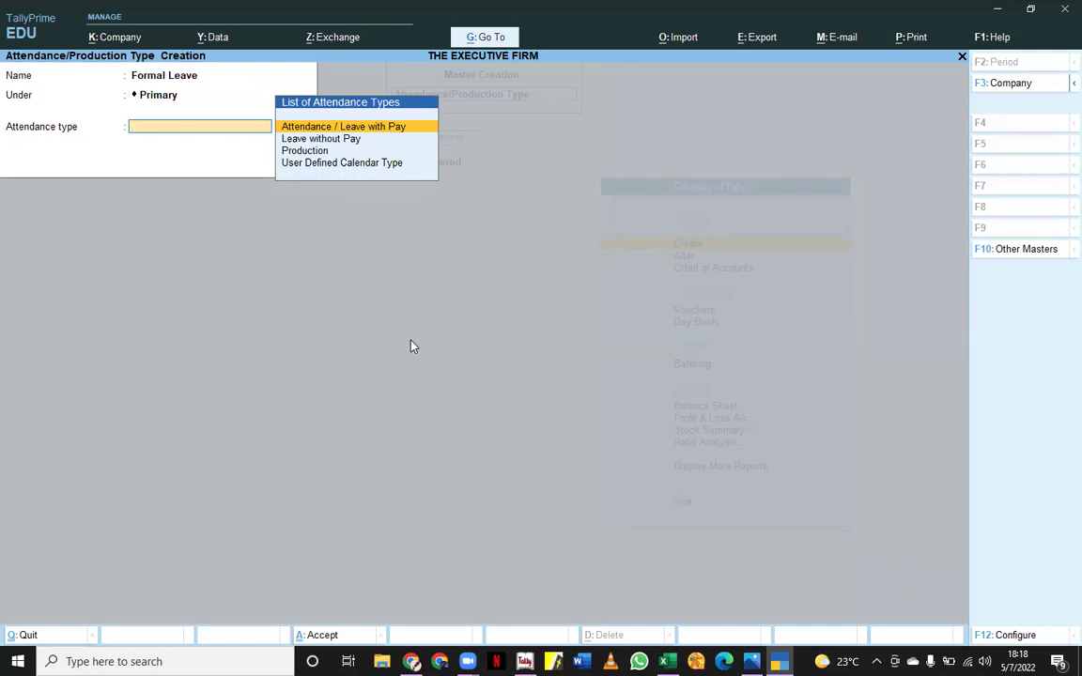
key("Return")
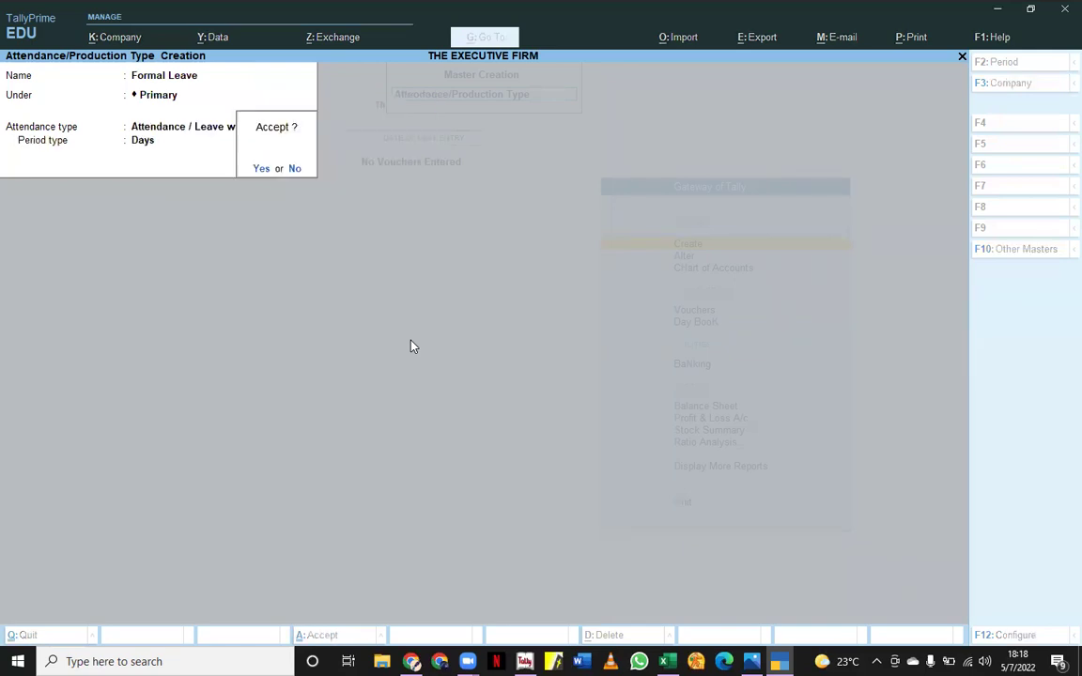
key("Return")
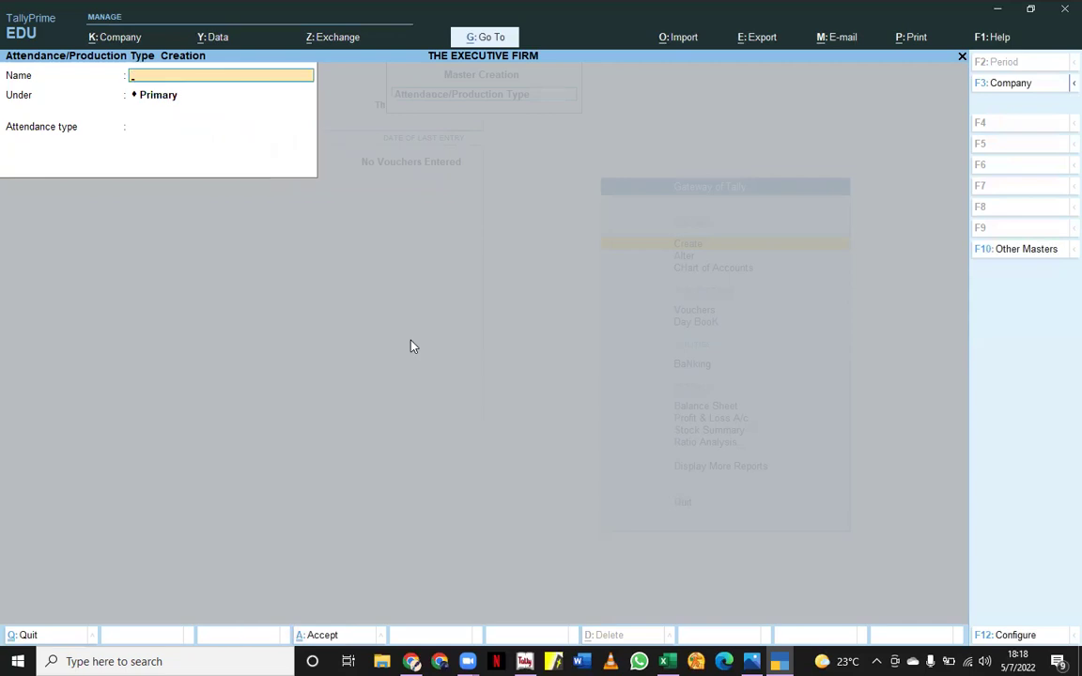
- Create the 'Absent' attendance type as Leave without Pay
type("Absent")
key("Return")
key("Return")
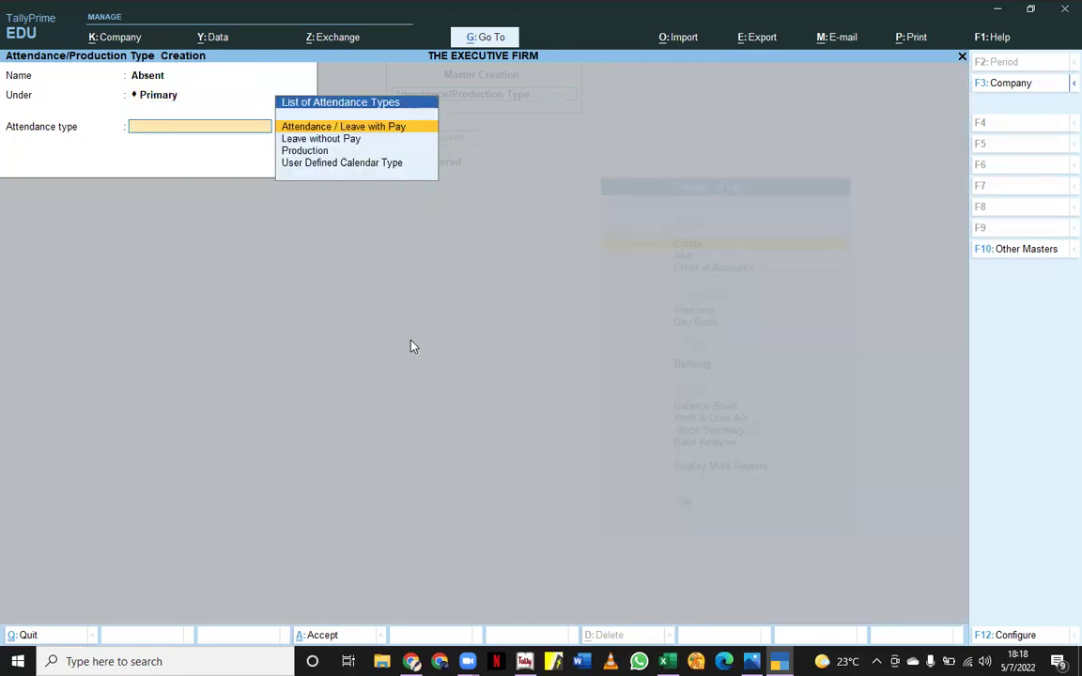
key("Down")
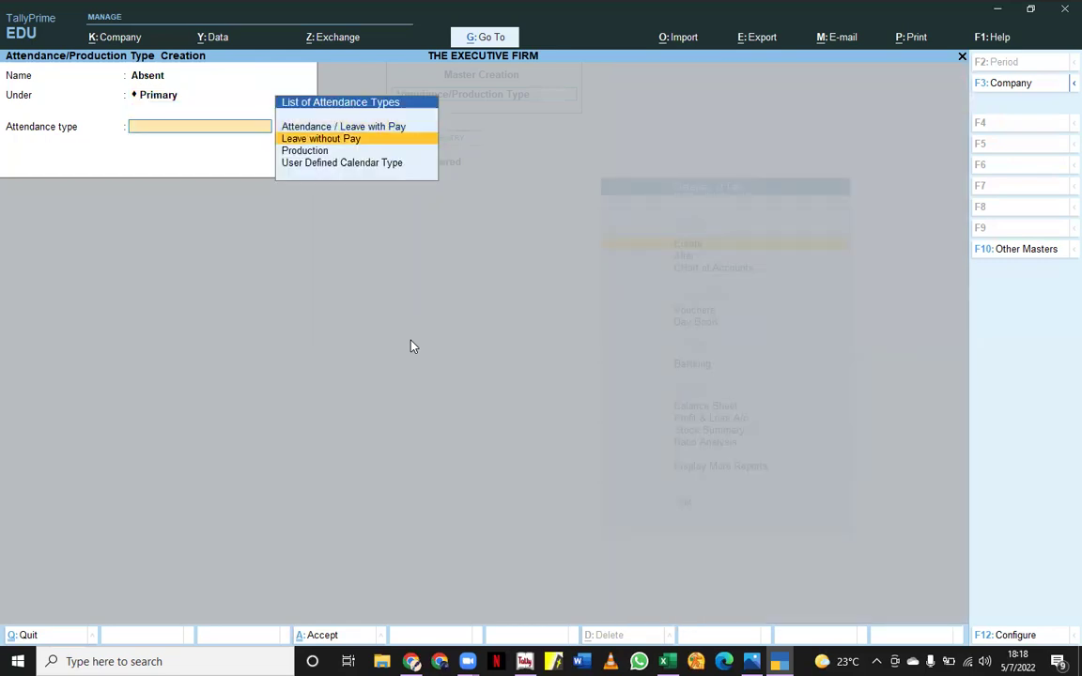
key("Return")
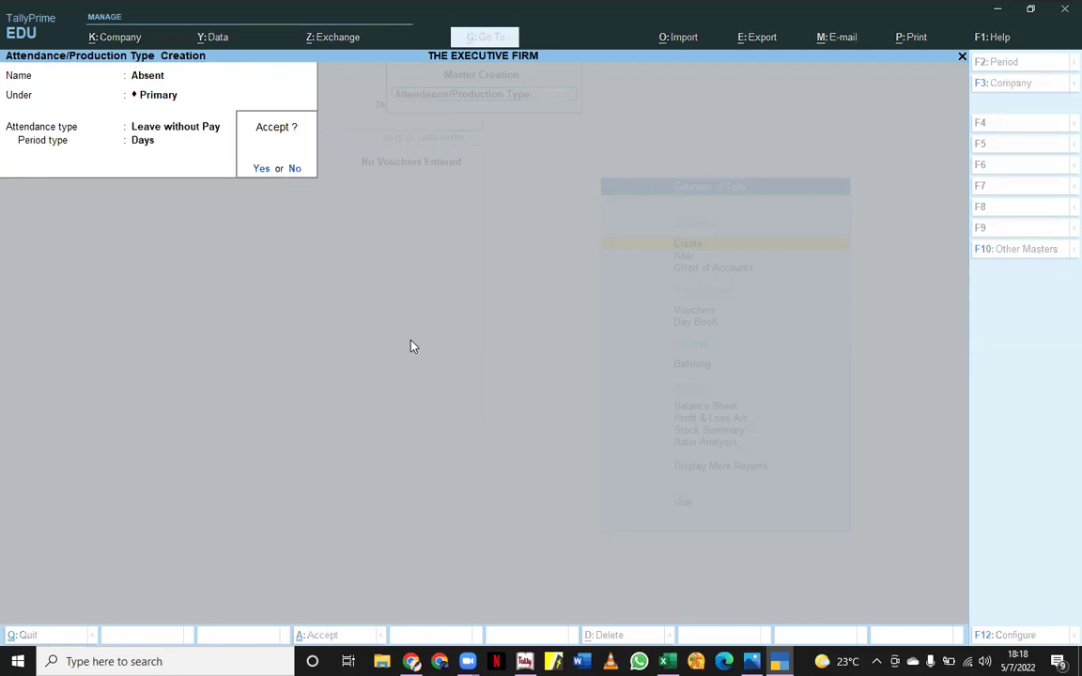
key("Return")
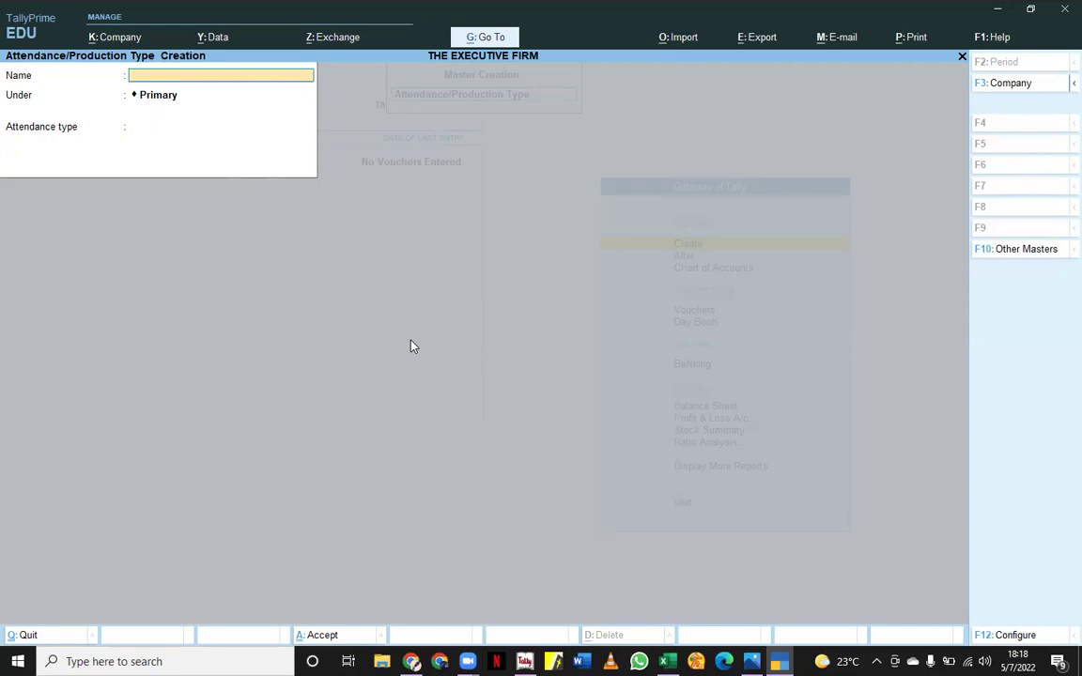
- Create 'Causal Leave' as Leave without Pay in days, then close the form
type("Causal Leave")
key("Return")
key("Return")
key("Down")
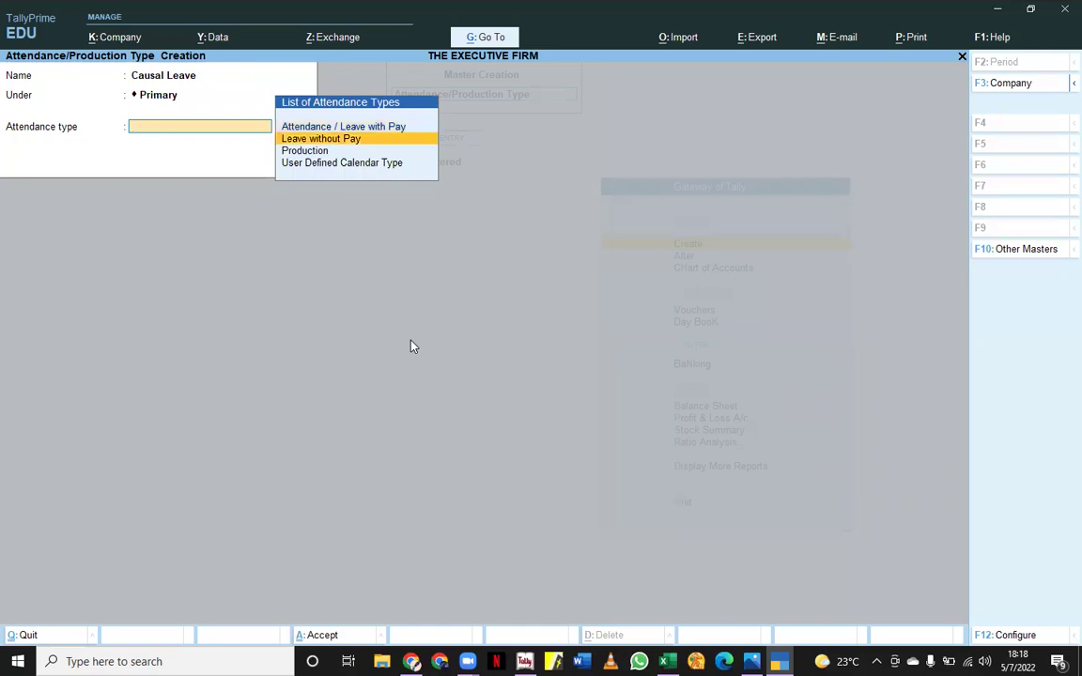
key("Return")
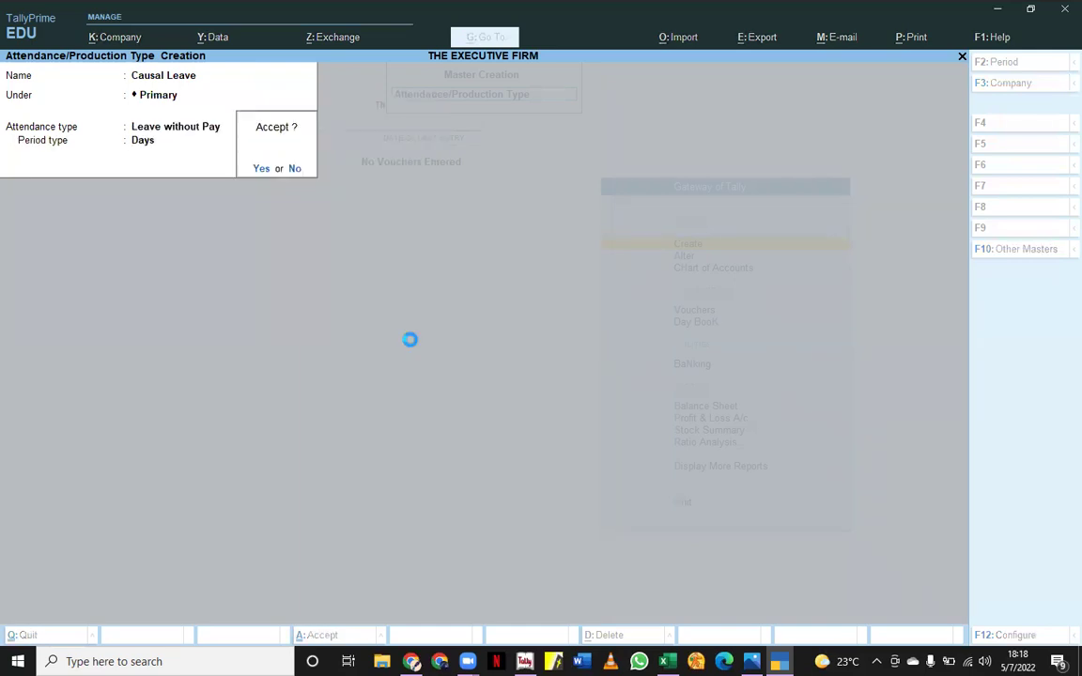
key("Return")
key("Escape")
key("Return")
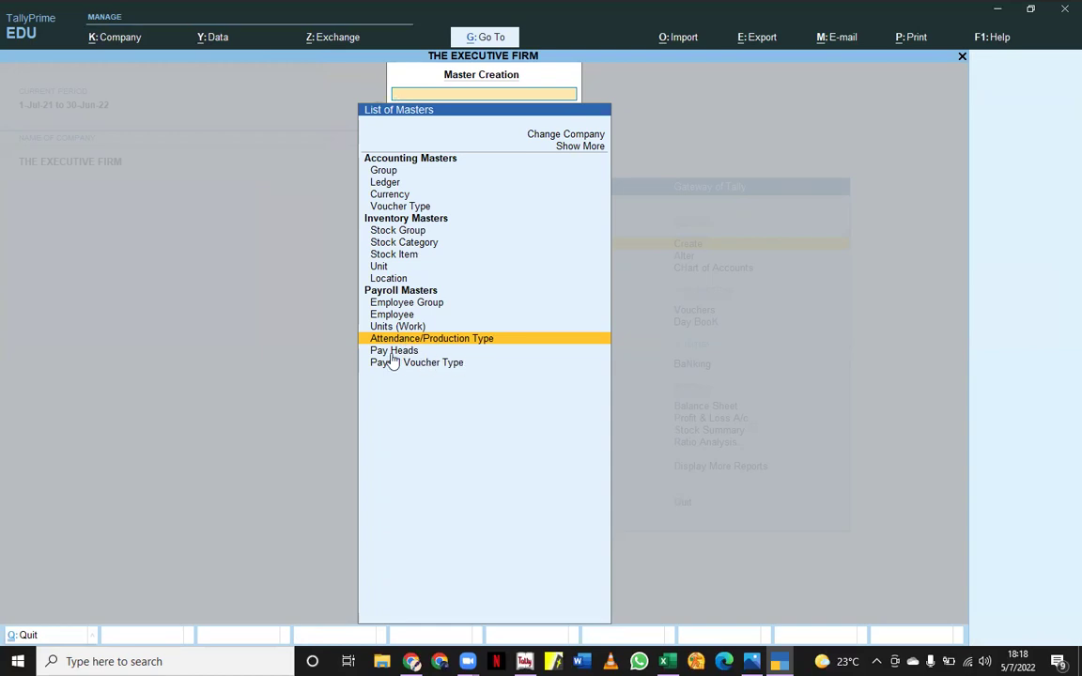
- Set up BASIC SALARY: Earnings for Employees, Fixed, under Indirect Expenses, affects net salary, gratuity off
key("Down")
key("Return")
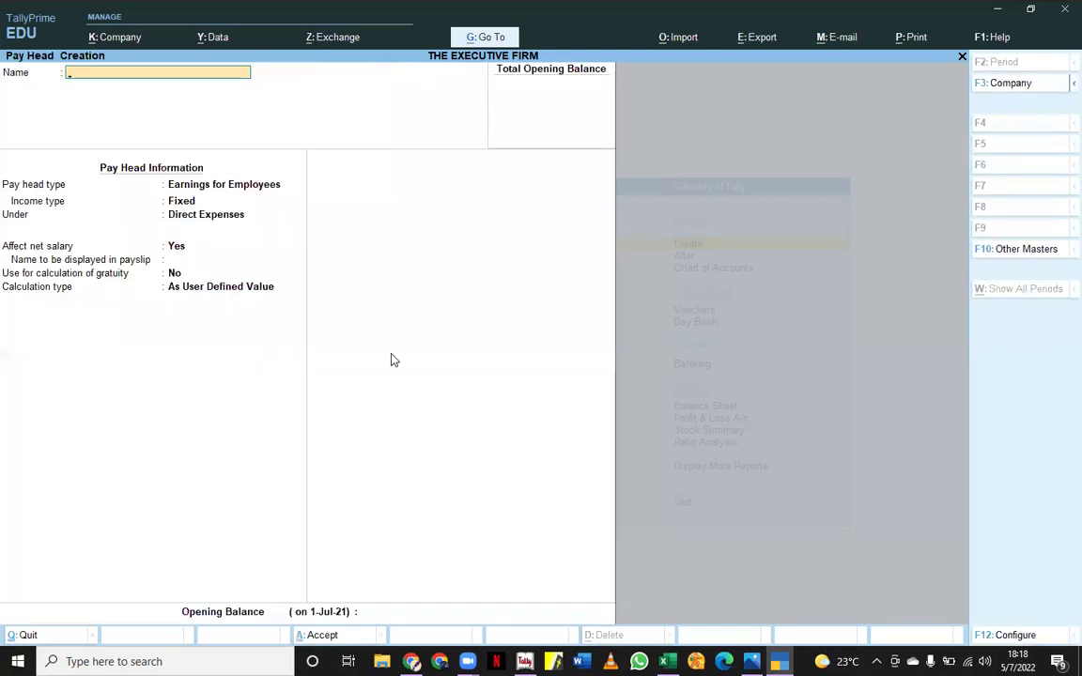
type("BASIC SALARY")
key("Return")
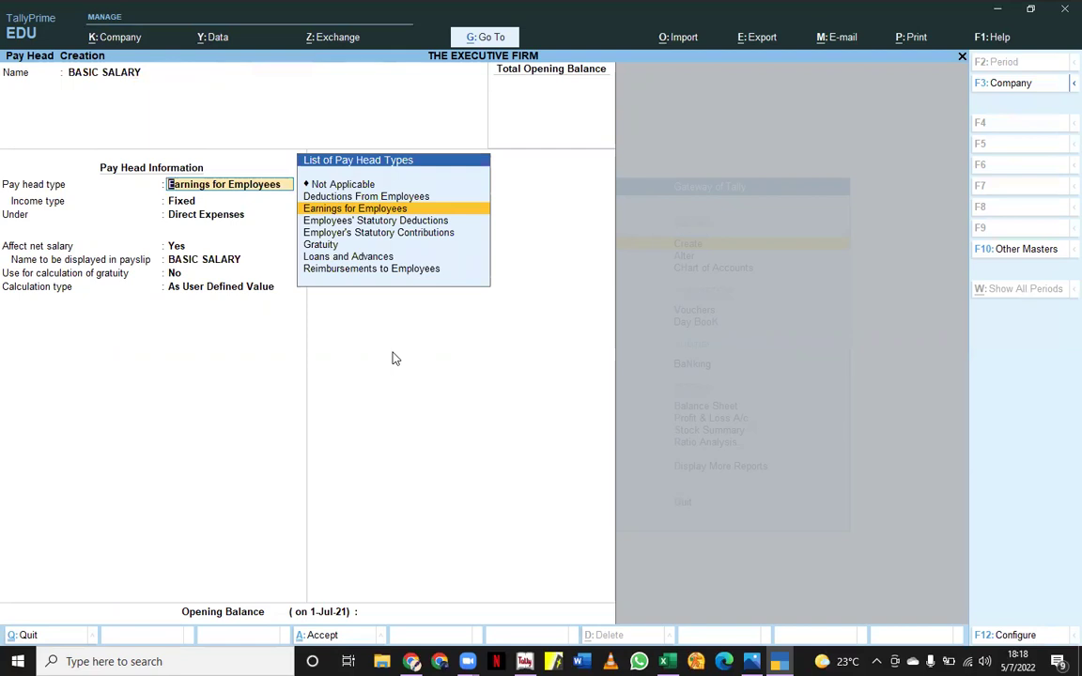
key("Return")
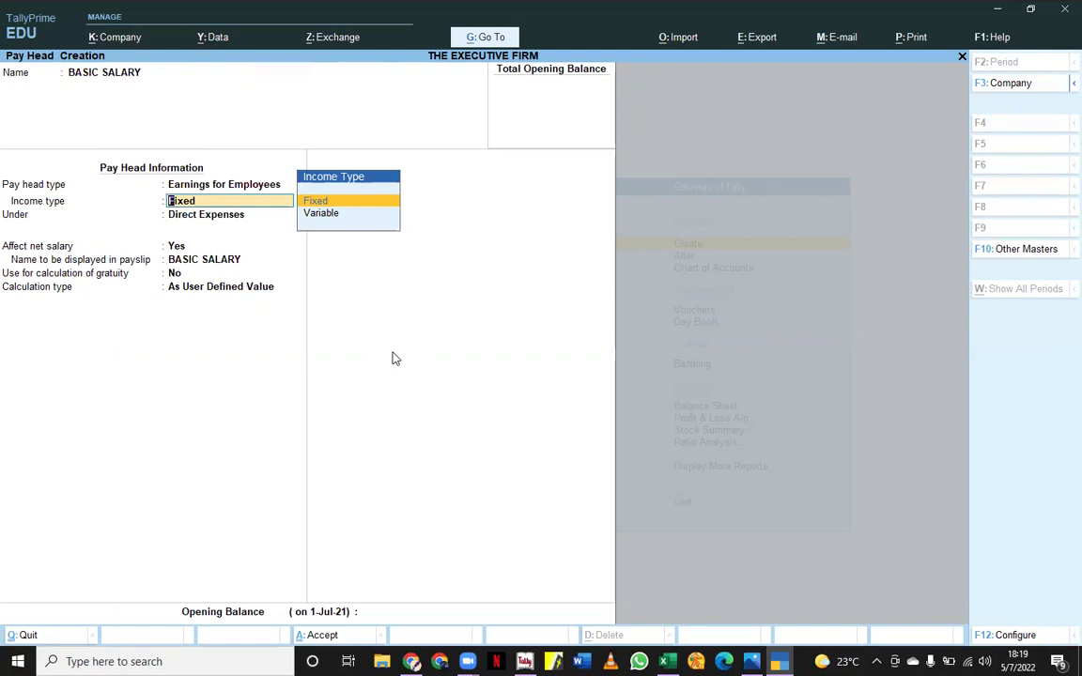
key("Return")
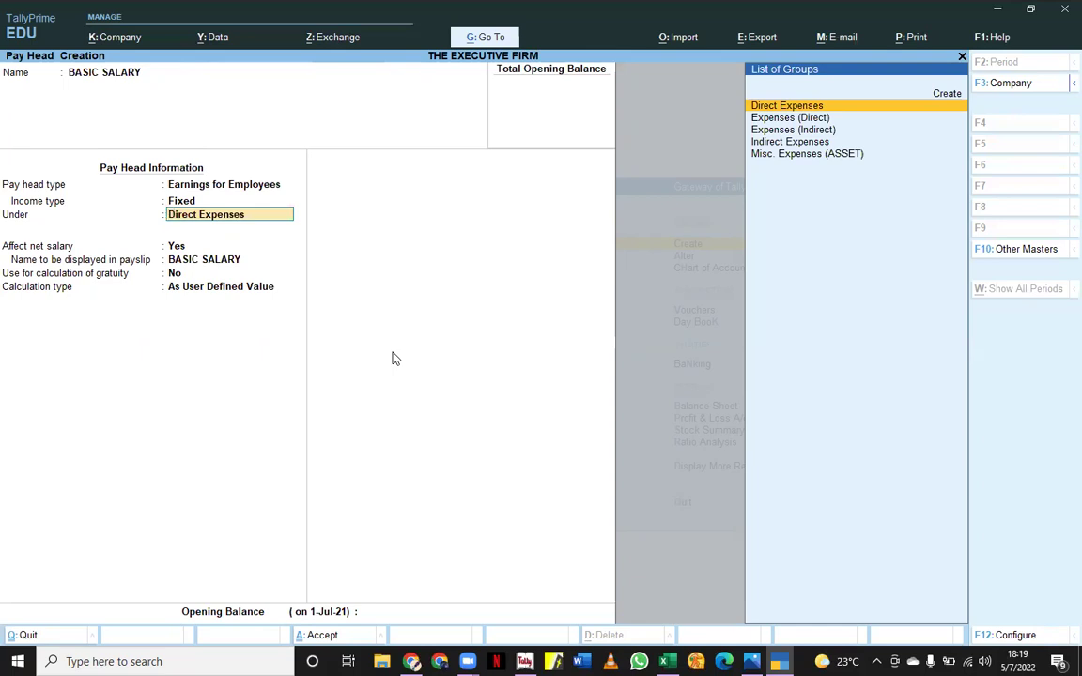
key("Down")
key("Down")
key("Down")
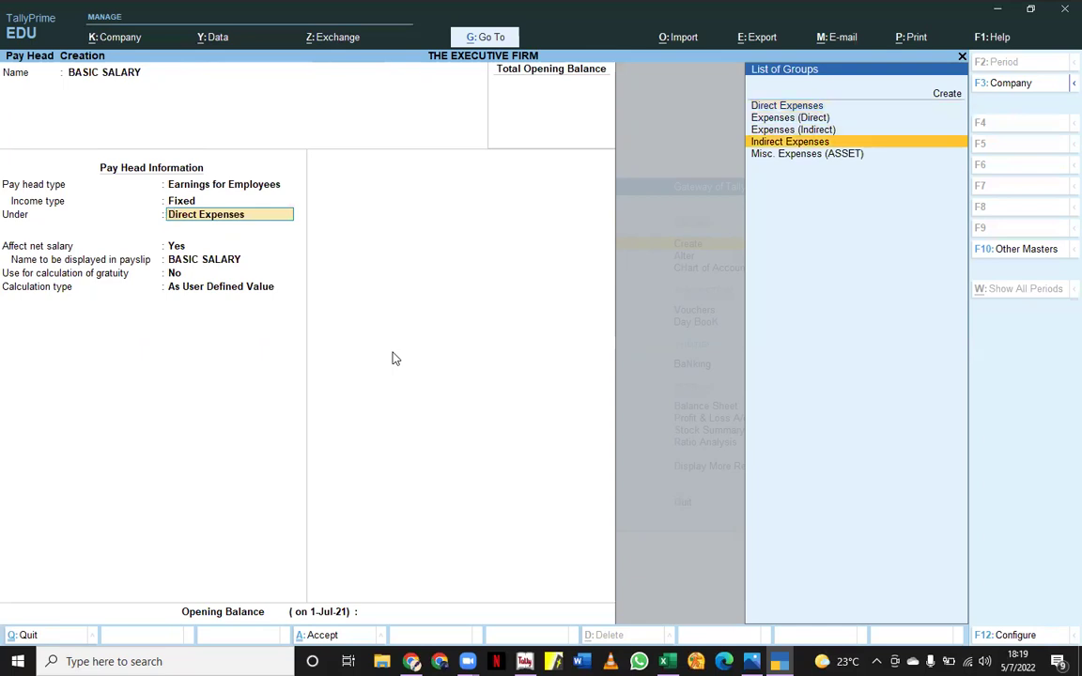
key("Return")
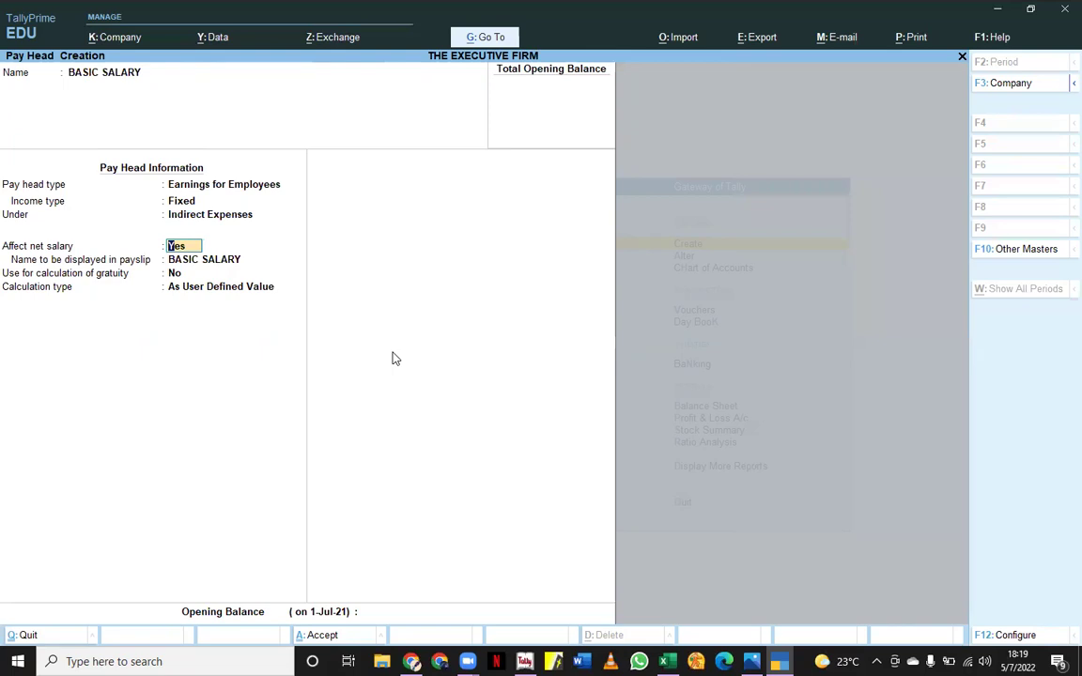
key("Return")
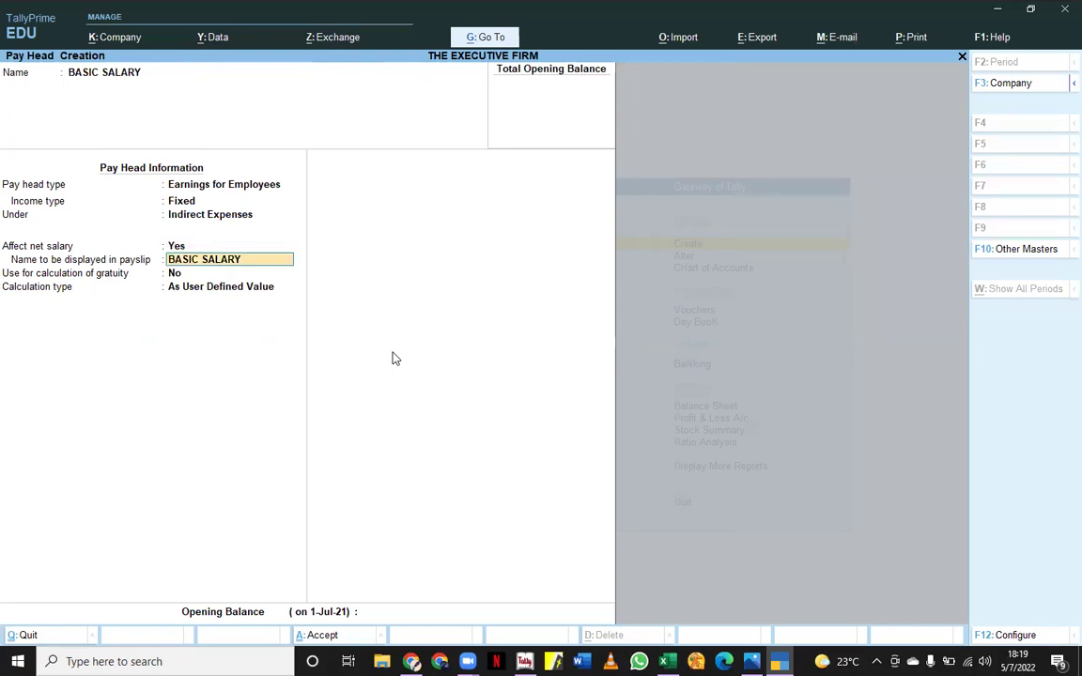
key("Return")
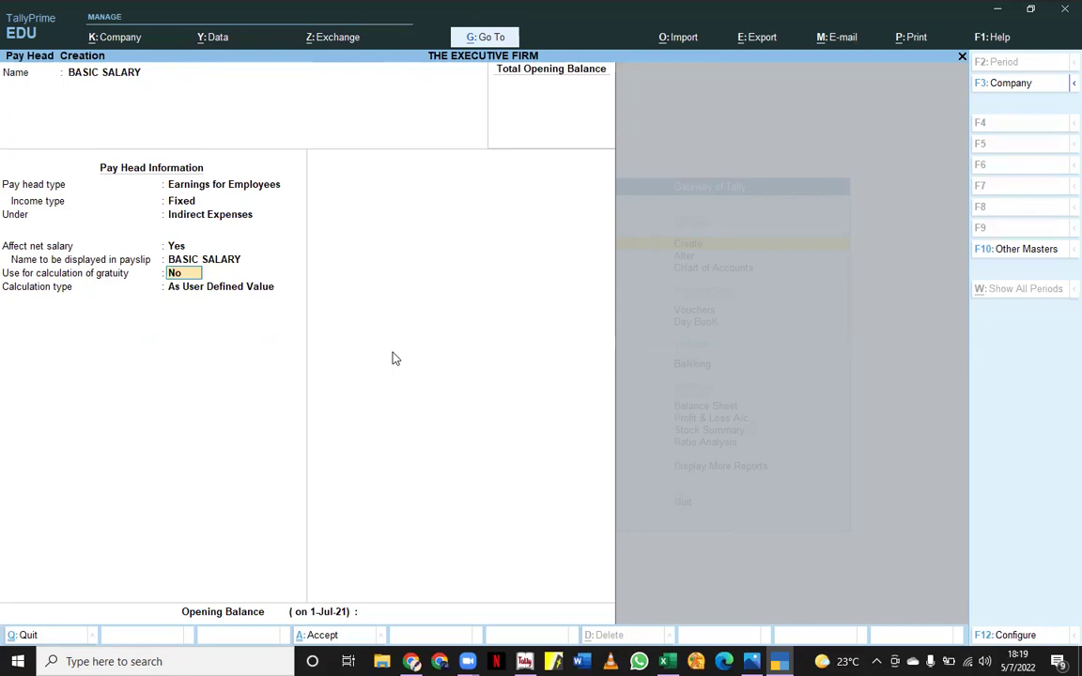
key("Return")
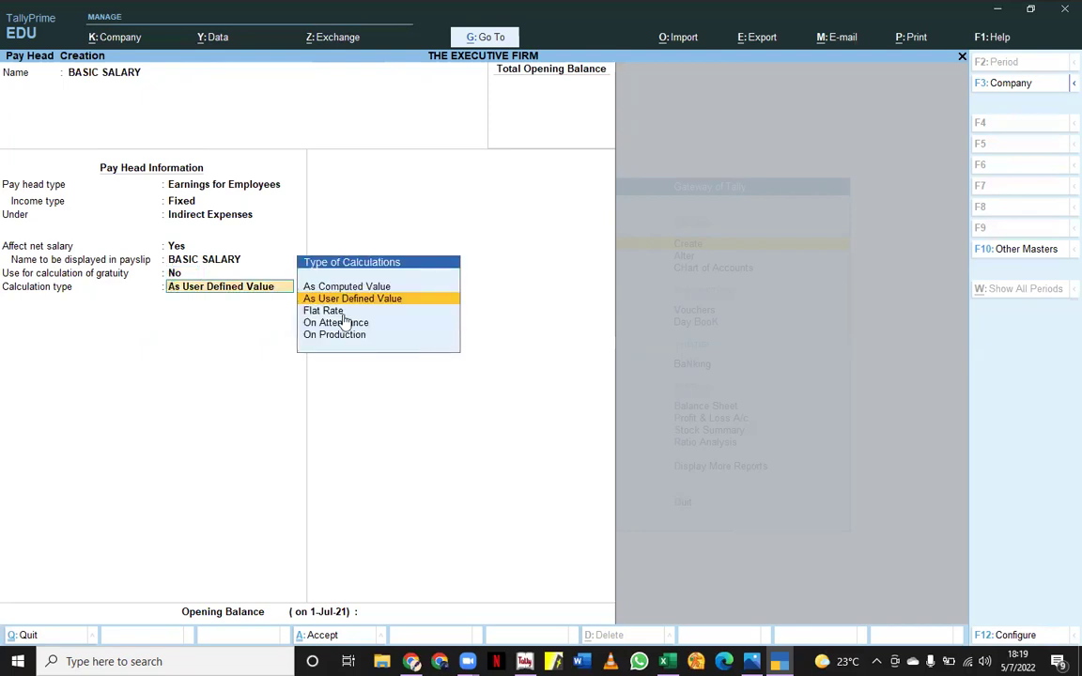
- Calculate BASIC SALARY on Present attendance over Months, per calendar period, with rounding Not Applicable
left_click(344, 323)
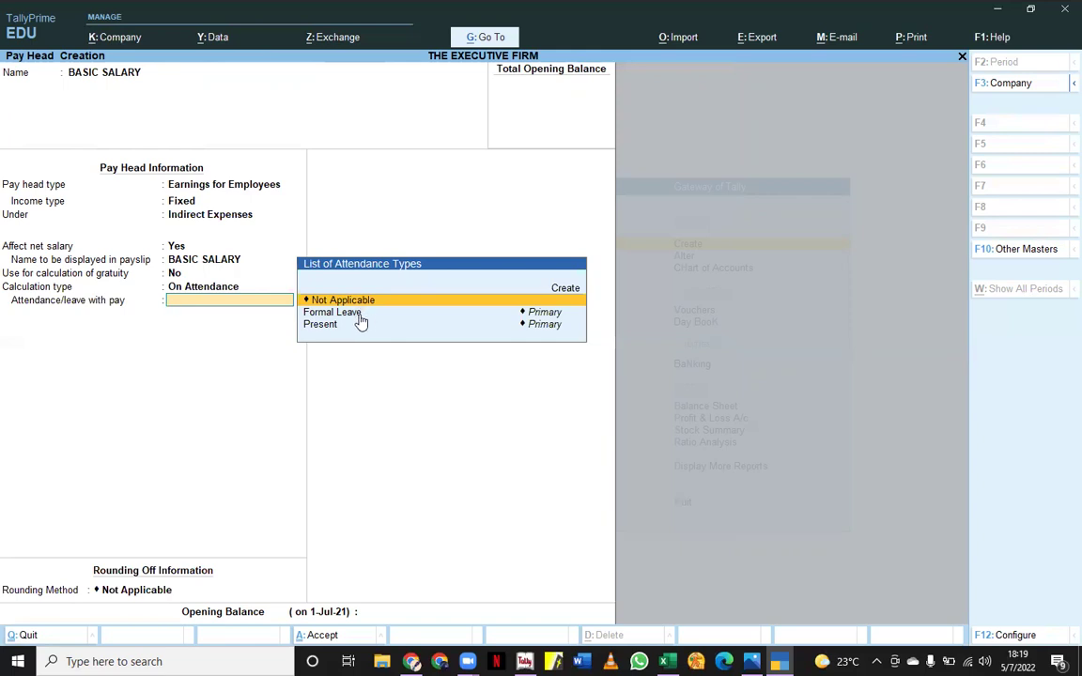
key("Down")
key("Down")
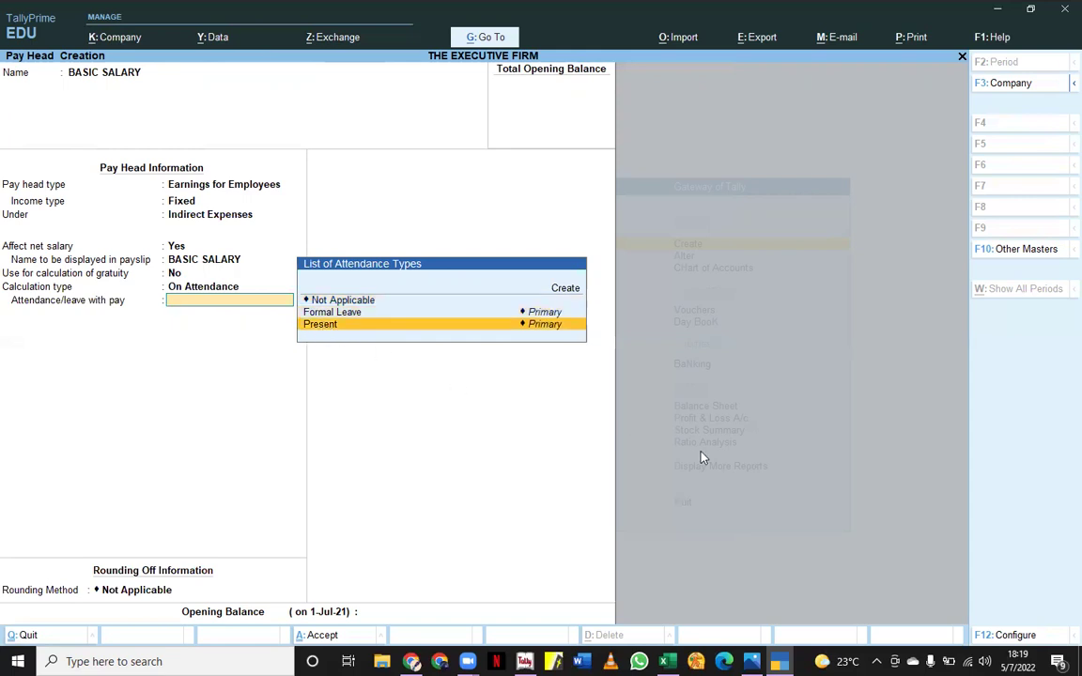
key("Return")
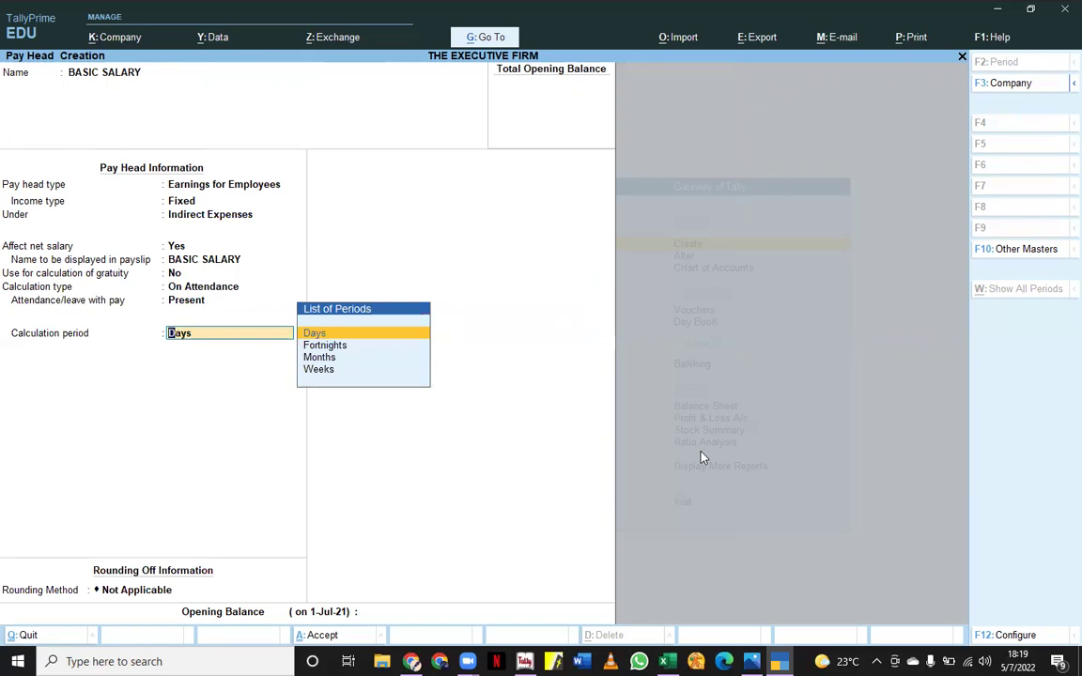
left_click(330, 362)
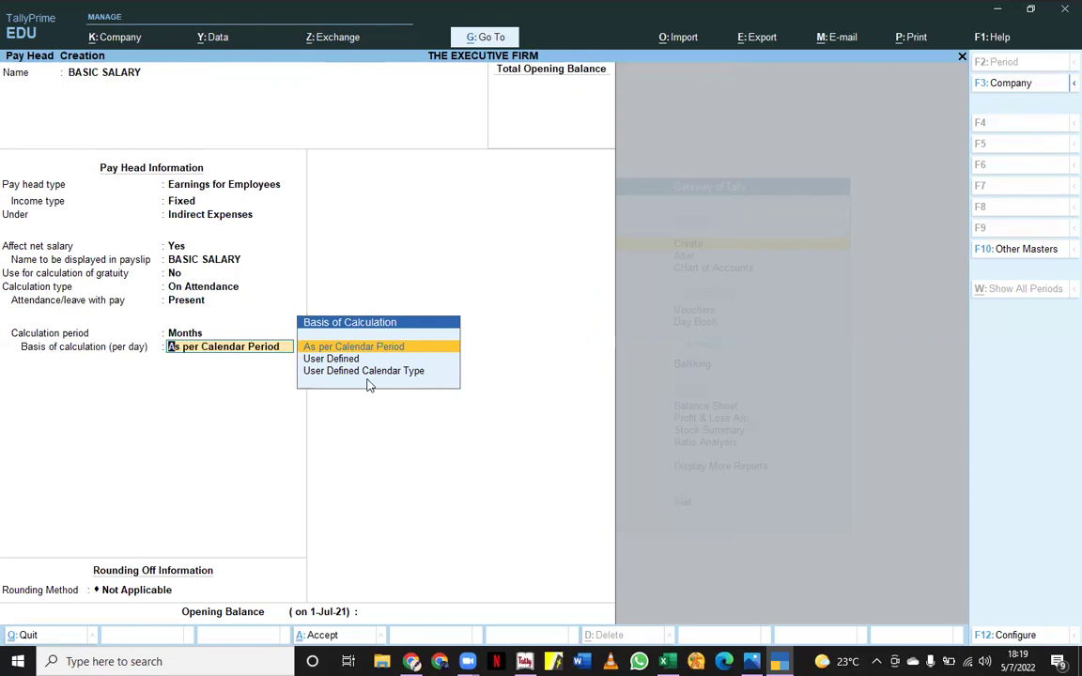
key("Return")
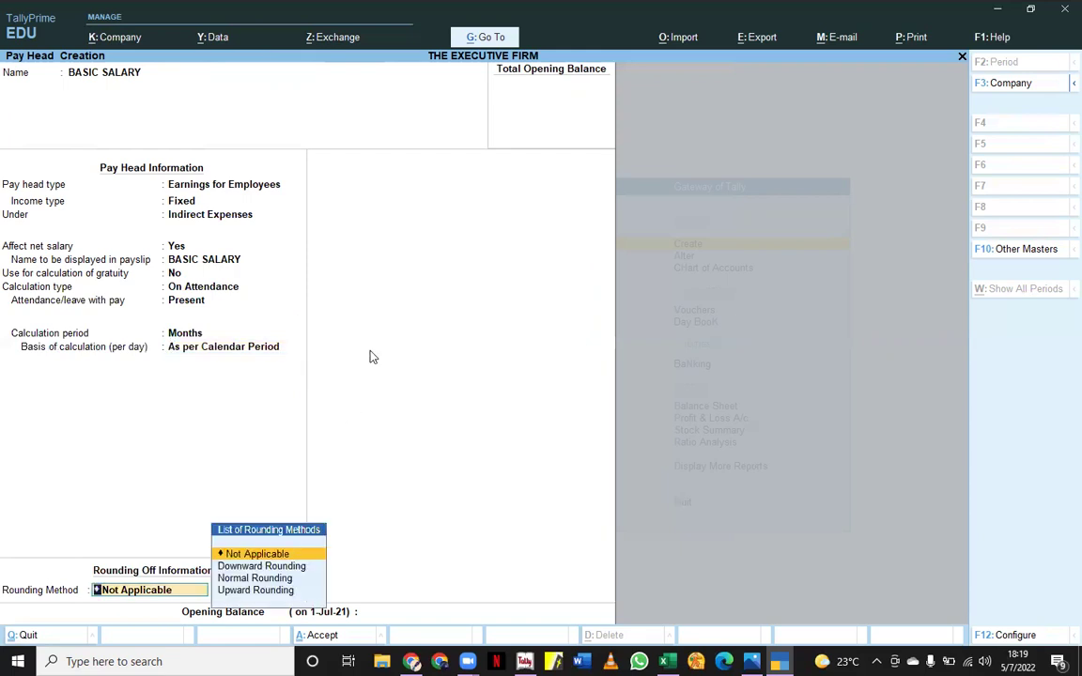
key("Return")
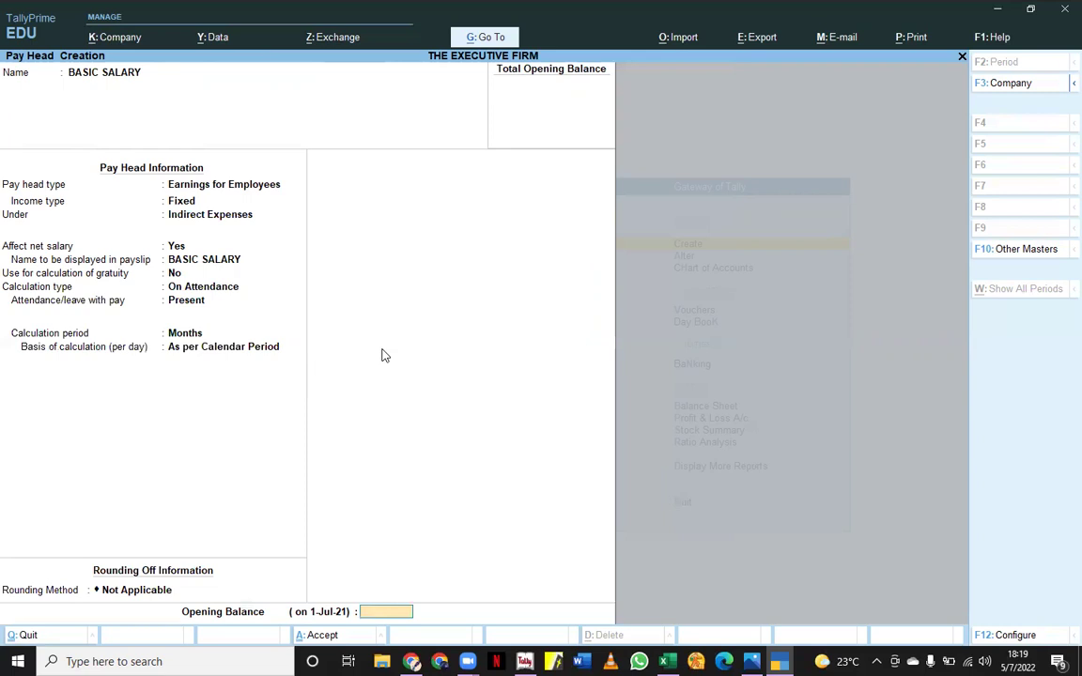
key("Return")
key("Return")
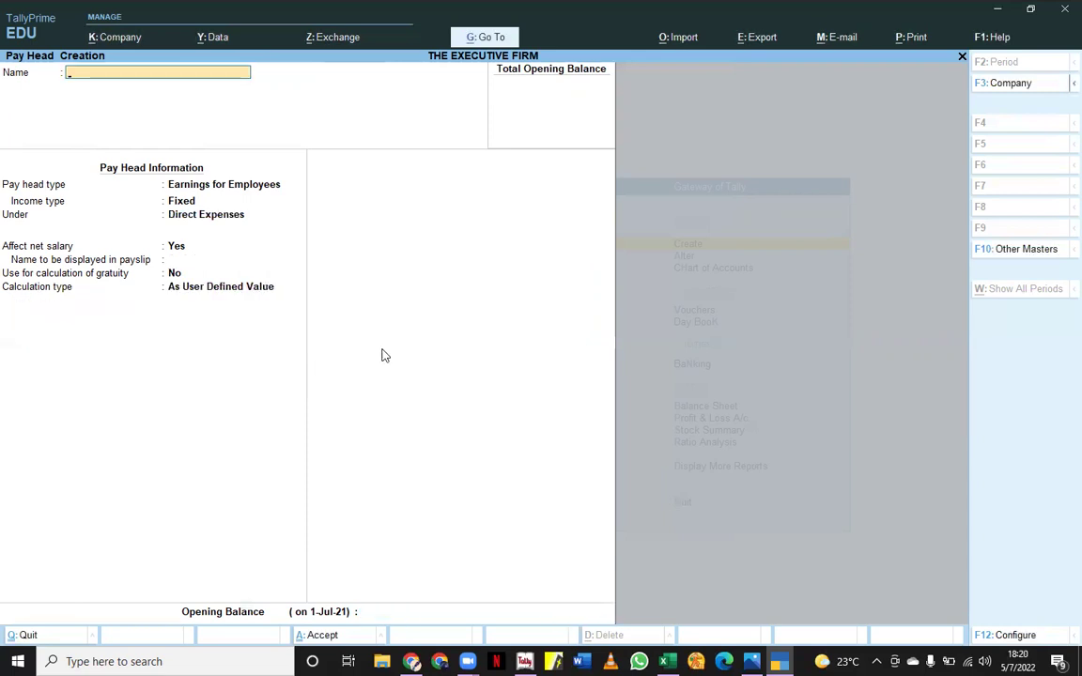
- Create pay head DAILY ALLOWANCE as Fixed Earnings for Employees, gratuity Yes, under Direct Expenses
type("DAILY ALLOWANCE")
key("Return")
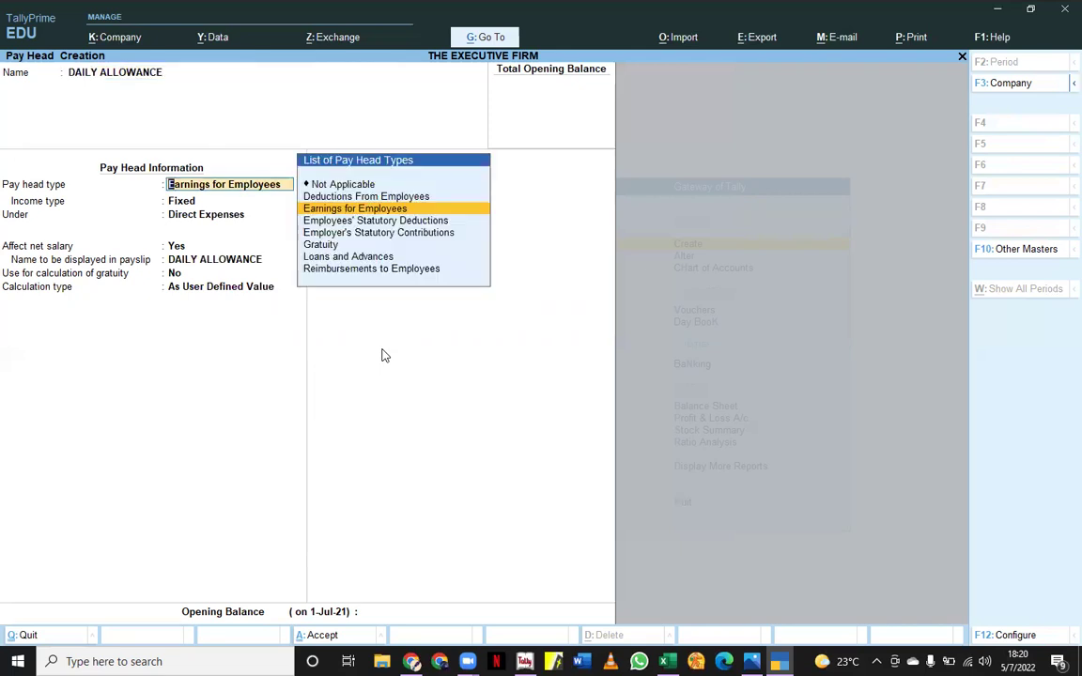
key("Return")
key("Return")
key("Return")
key("Return")
key("Return")
type("Y")
key("Return")
key("Down")
key("Down")
- Calculate DAILY ALLOWANCE on Formal Leave attendance monthly, save it, and close the blank form
key("Return")
key("Down")
key("Down")
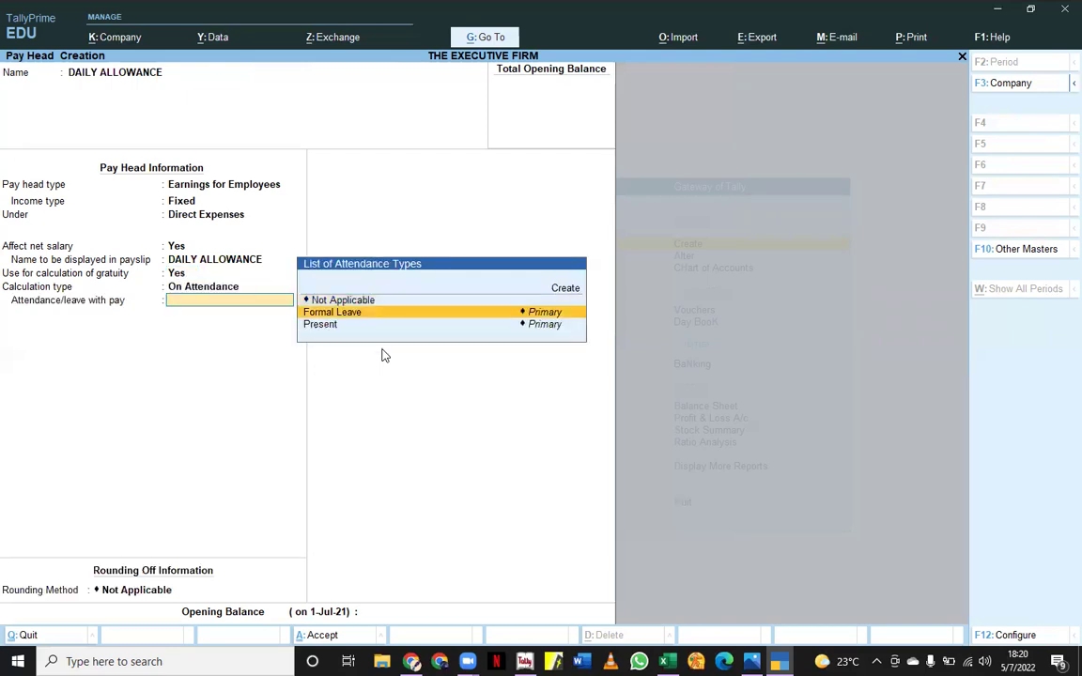
key("Up")
key("Return")
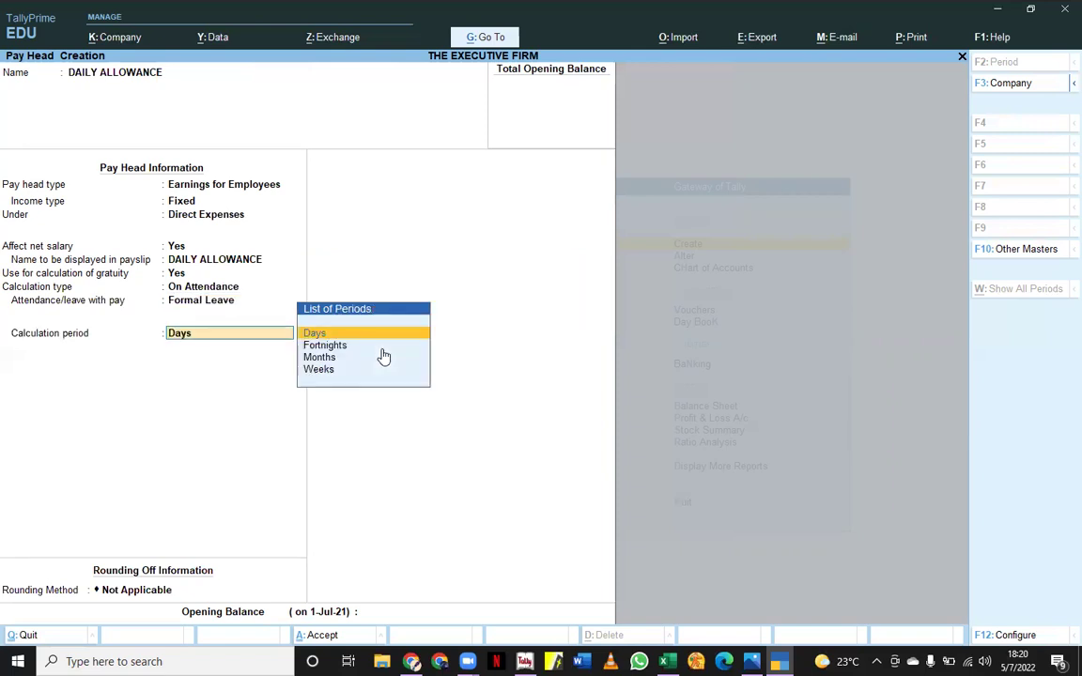
key("Down")
key("Down")
key("Return")
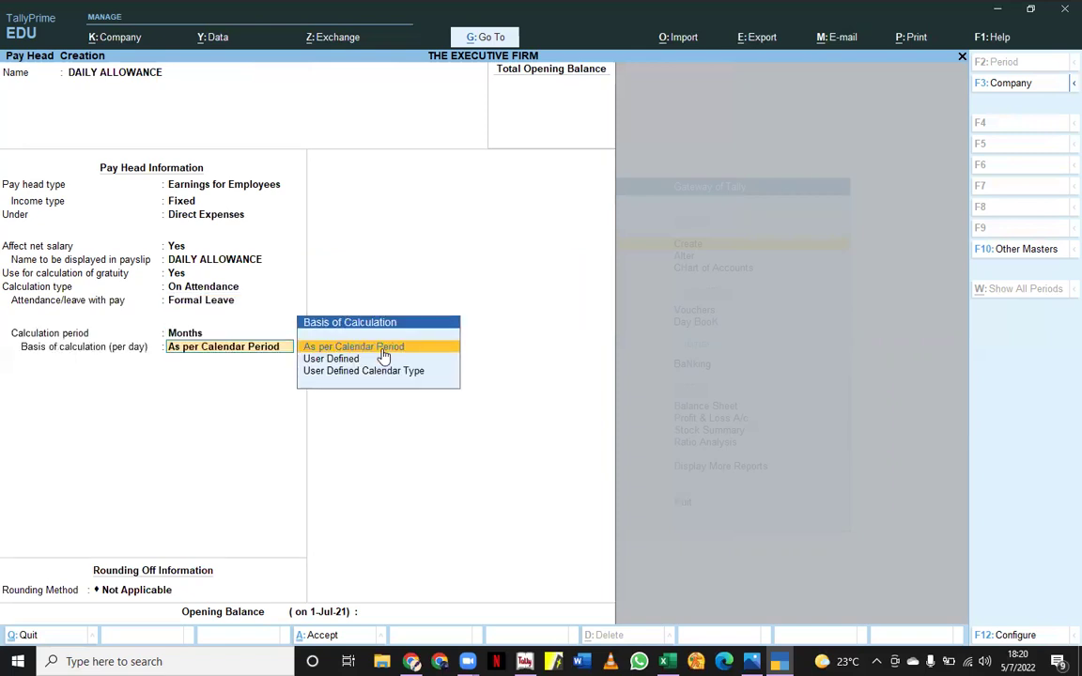
key("Return")
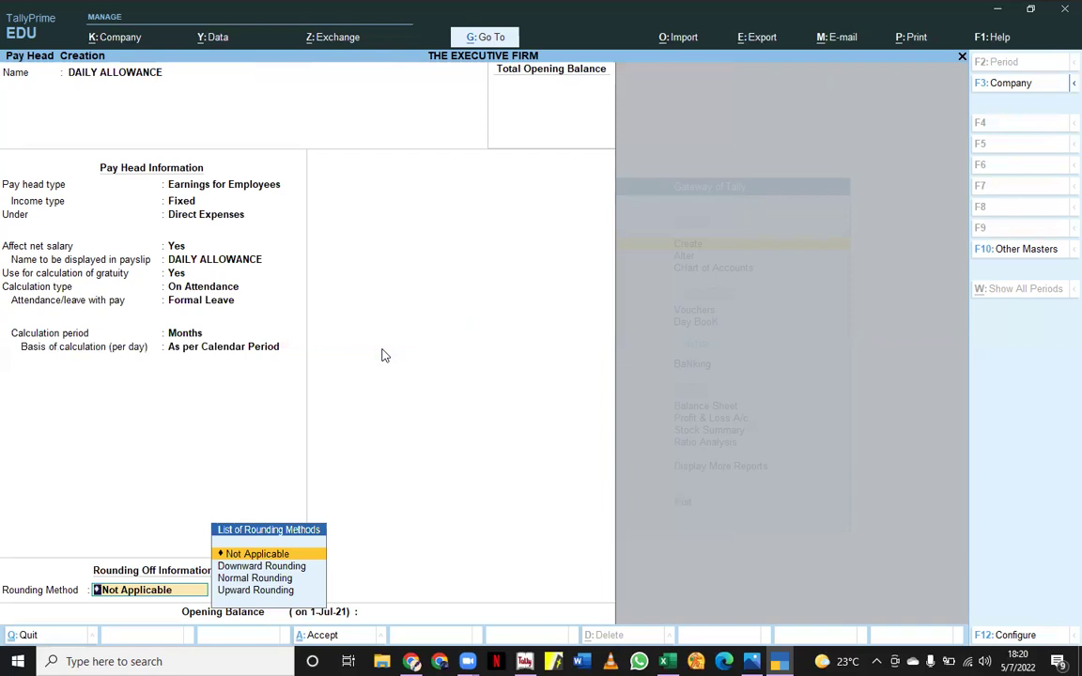
key("Return")
key("Return")
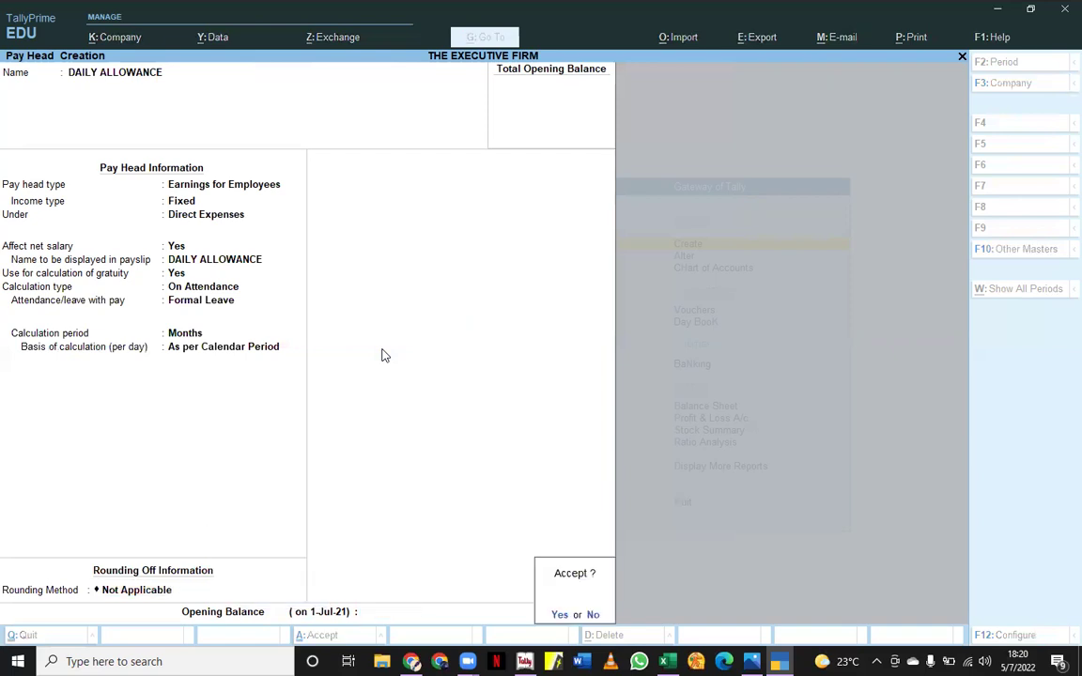
key("Return")
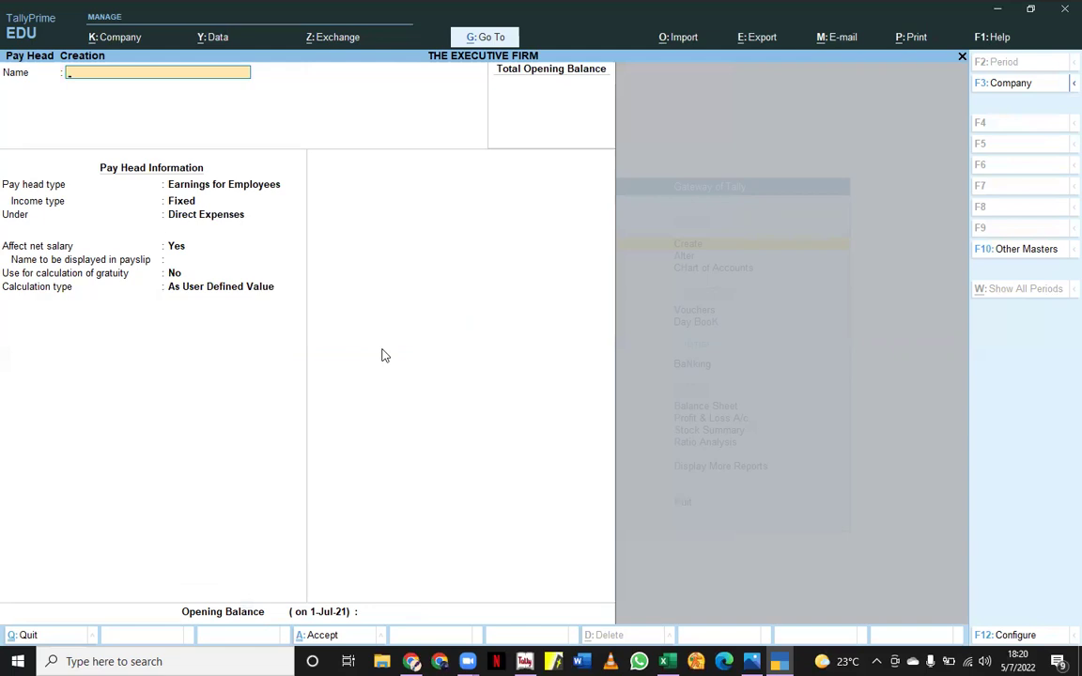
key("Escape")
key("Return")
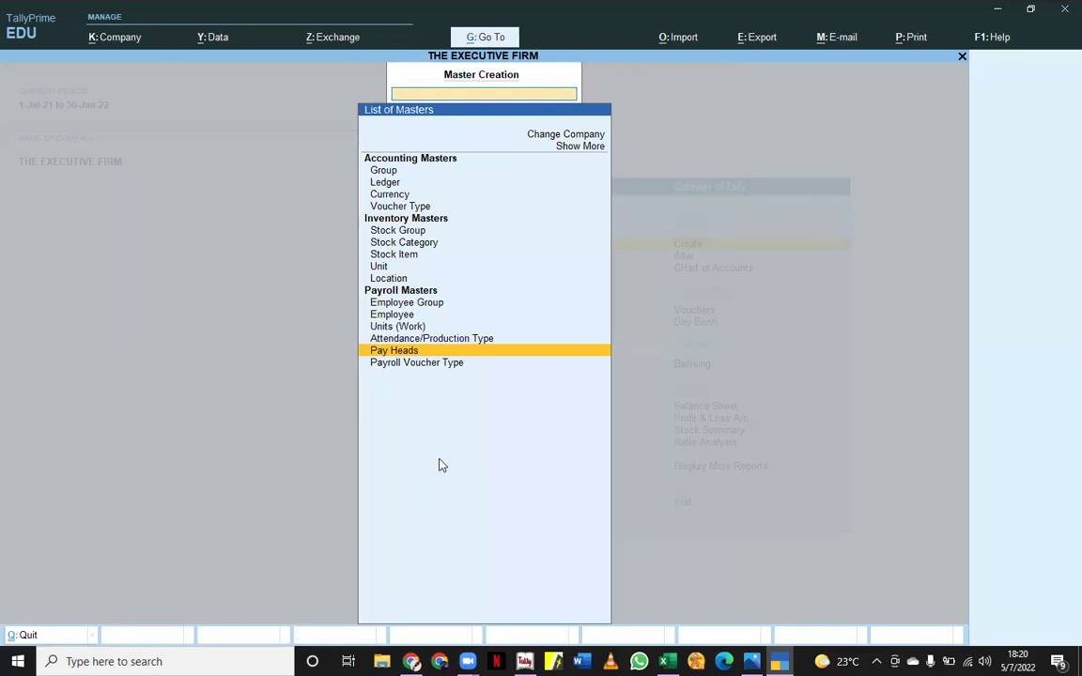
- Go to Alter > Define Salary and open the employee's Salary Details Alteration screen
key("Escape")
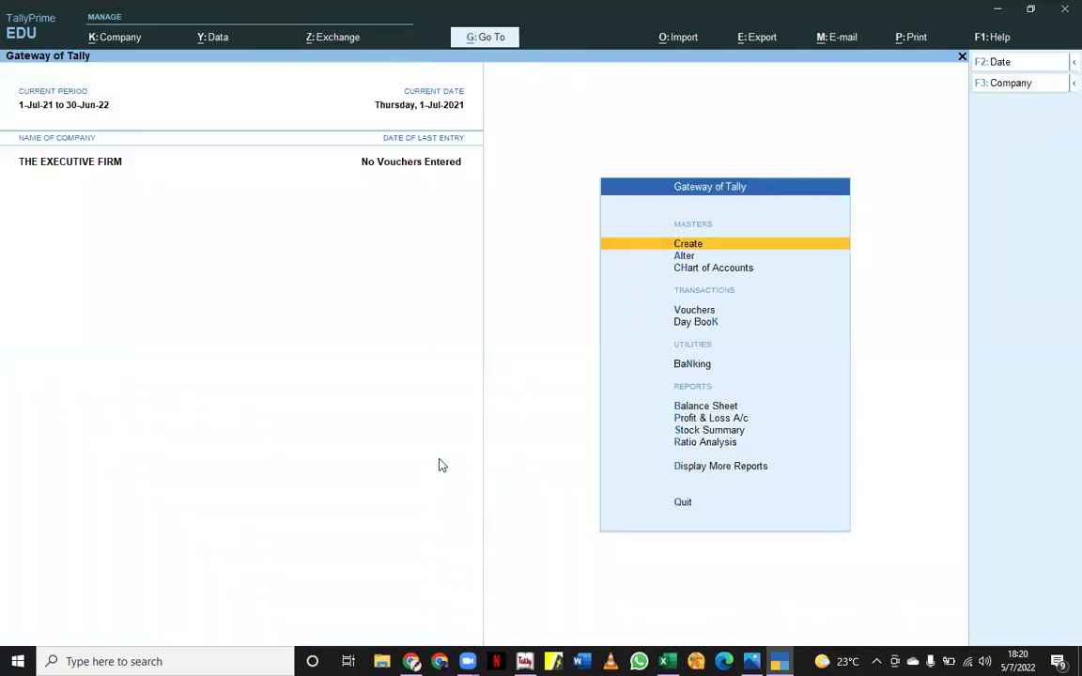
key("a")
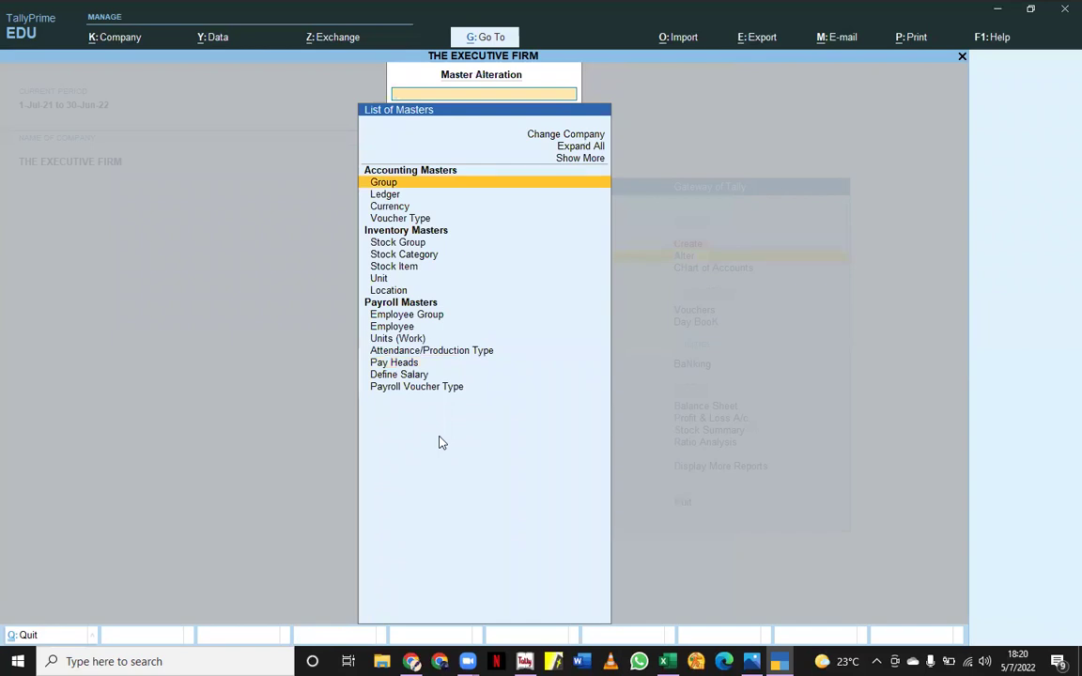
left_click(418, 376)
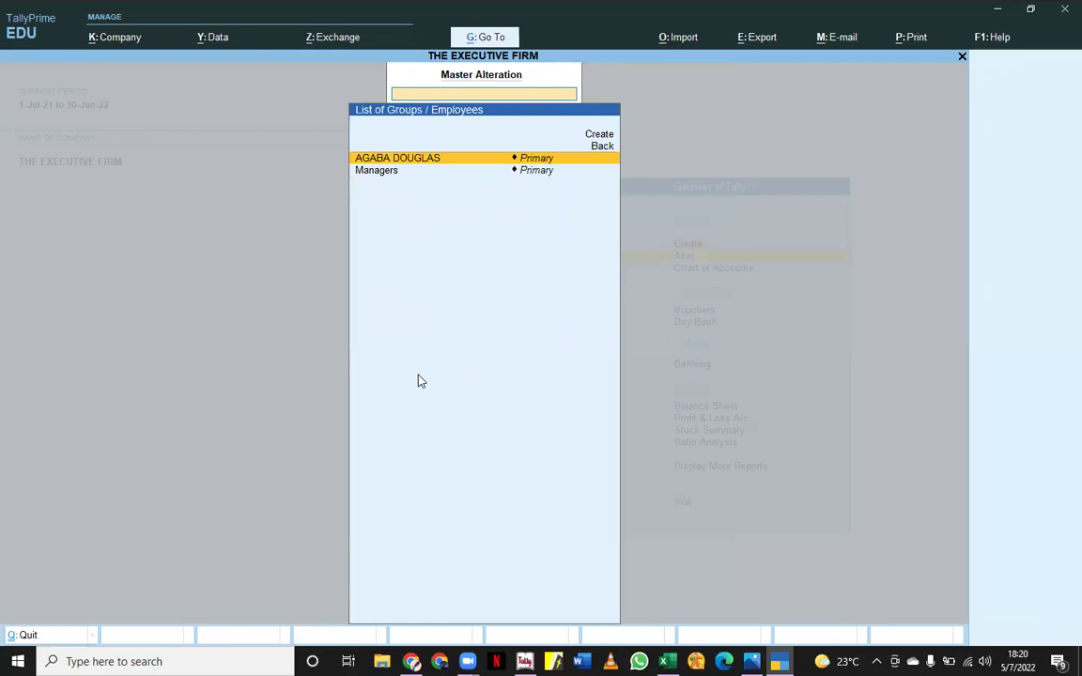
key("Return")
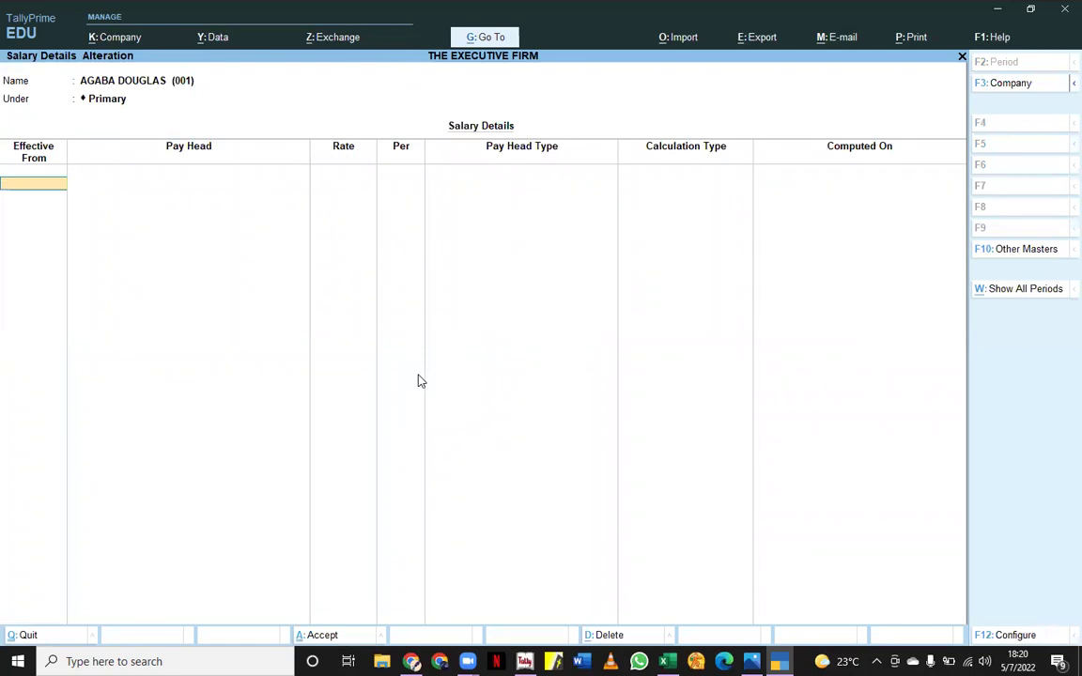
- Enter effective date 1-Jul-21 with BASIC SALARY at 200,000 per month
type("1-7-2021")
key("Return")
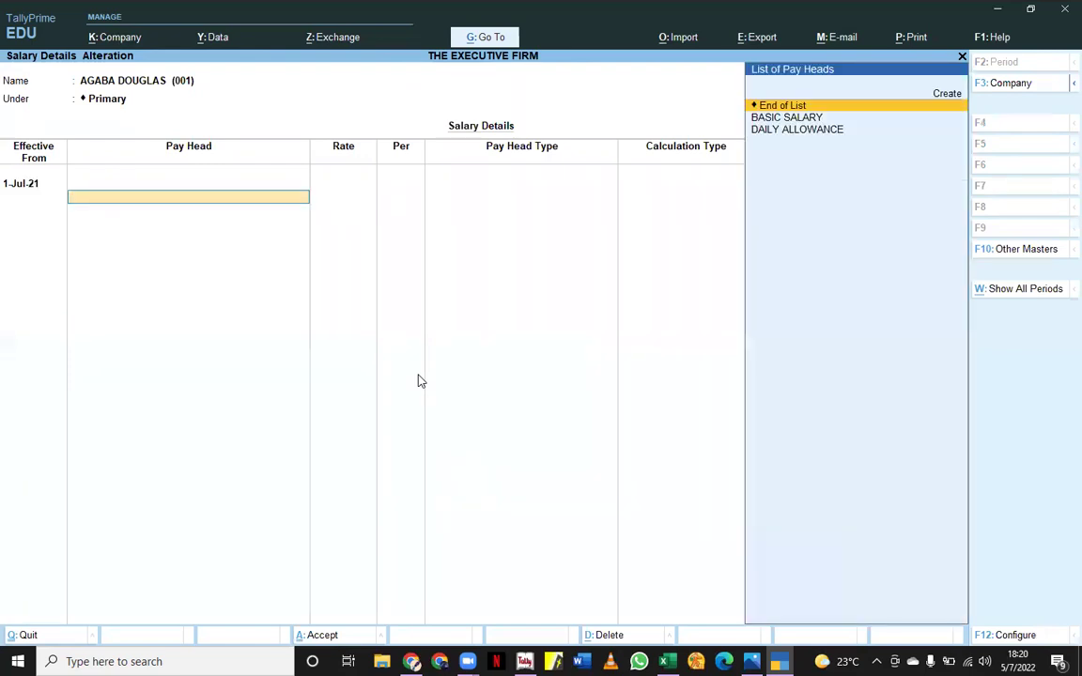
key("Down")
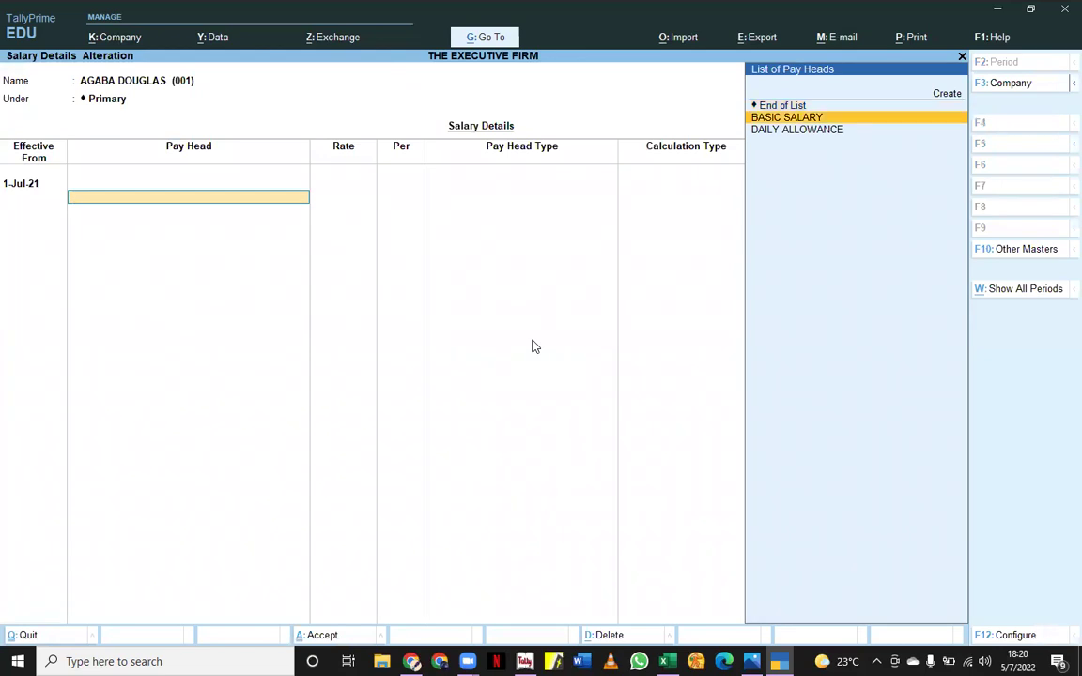
key("Return")
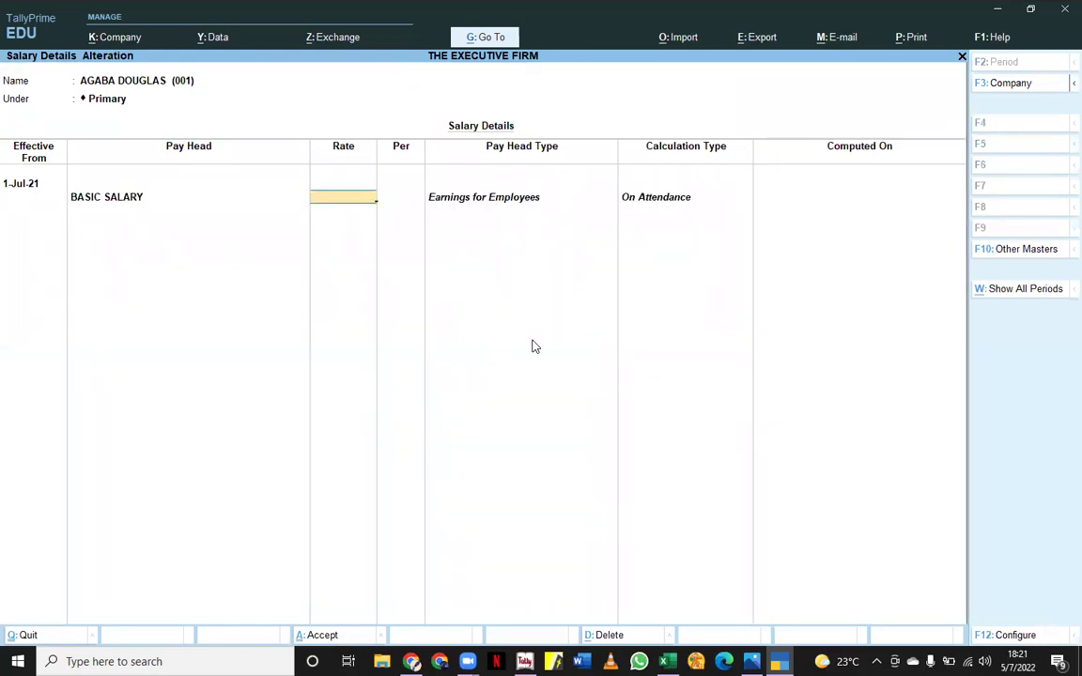
type("200000")
key("Return")
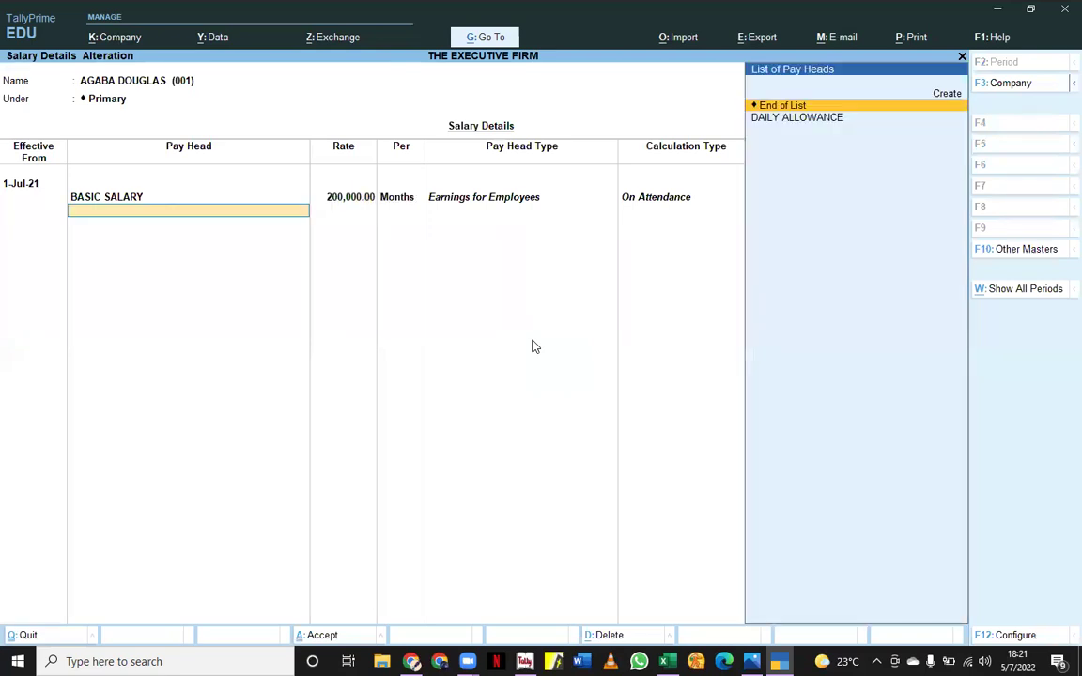
- Add DAILY ALLOWANCE at 20,000 per month and complete the salary details
key("Down")
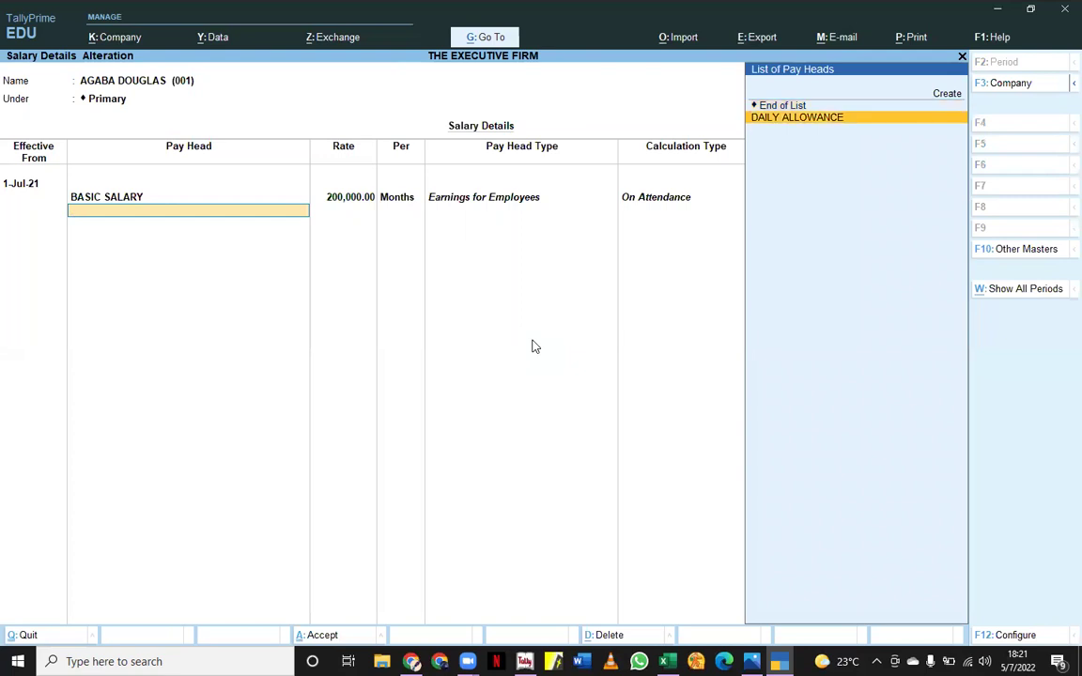
key("Return")
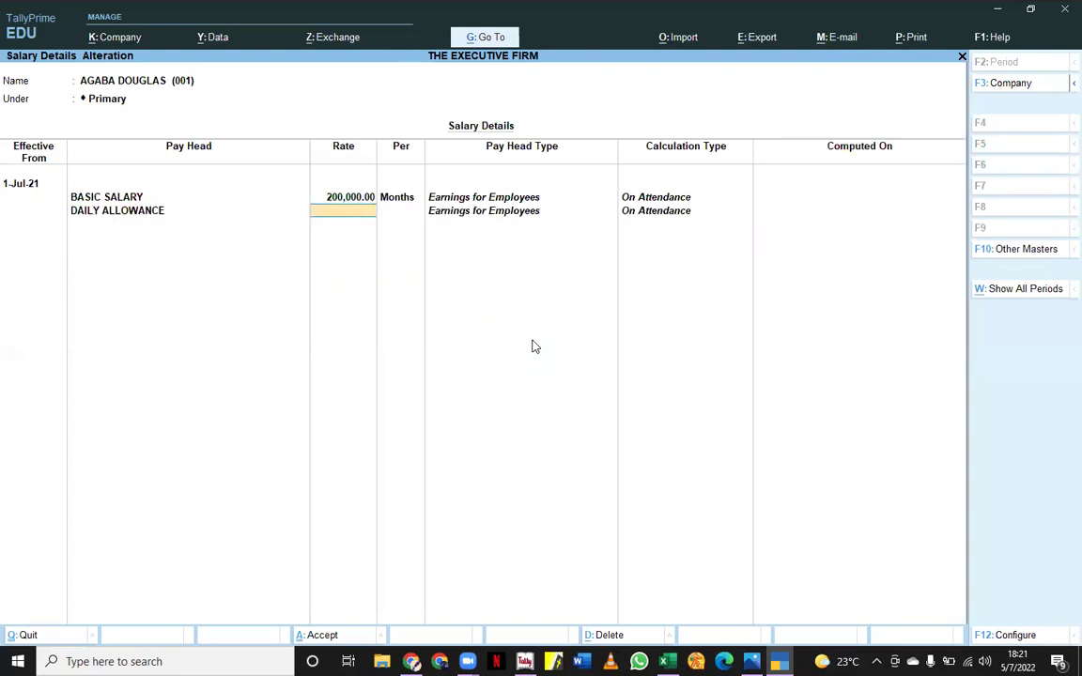
type("20000")
key("Return")
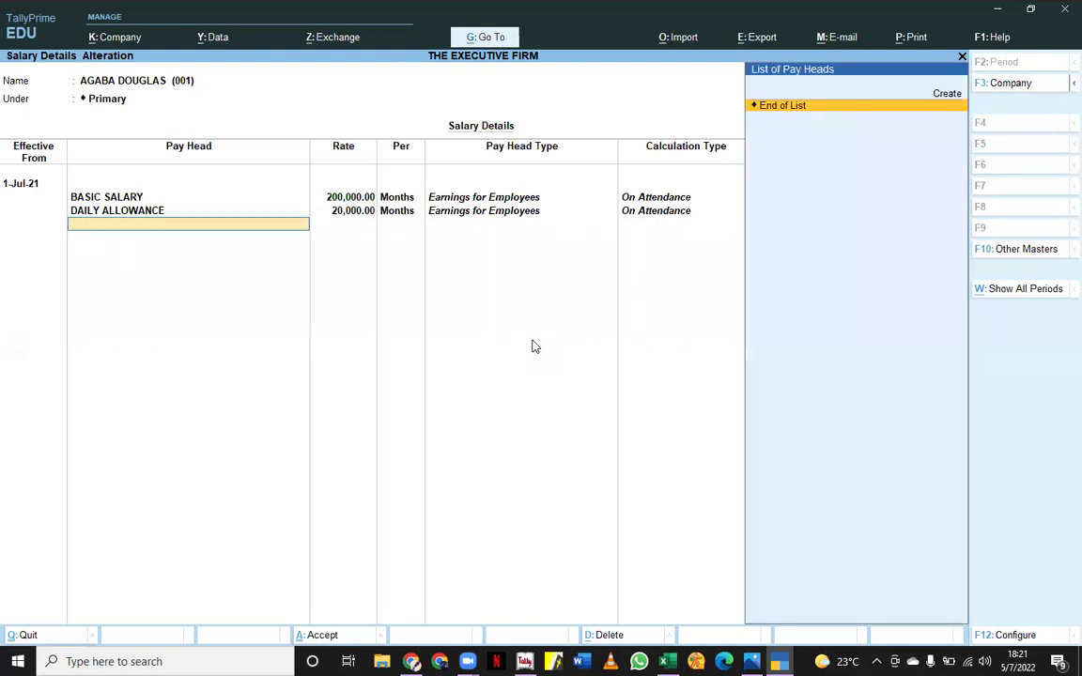
key("Return")
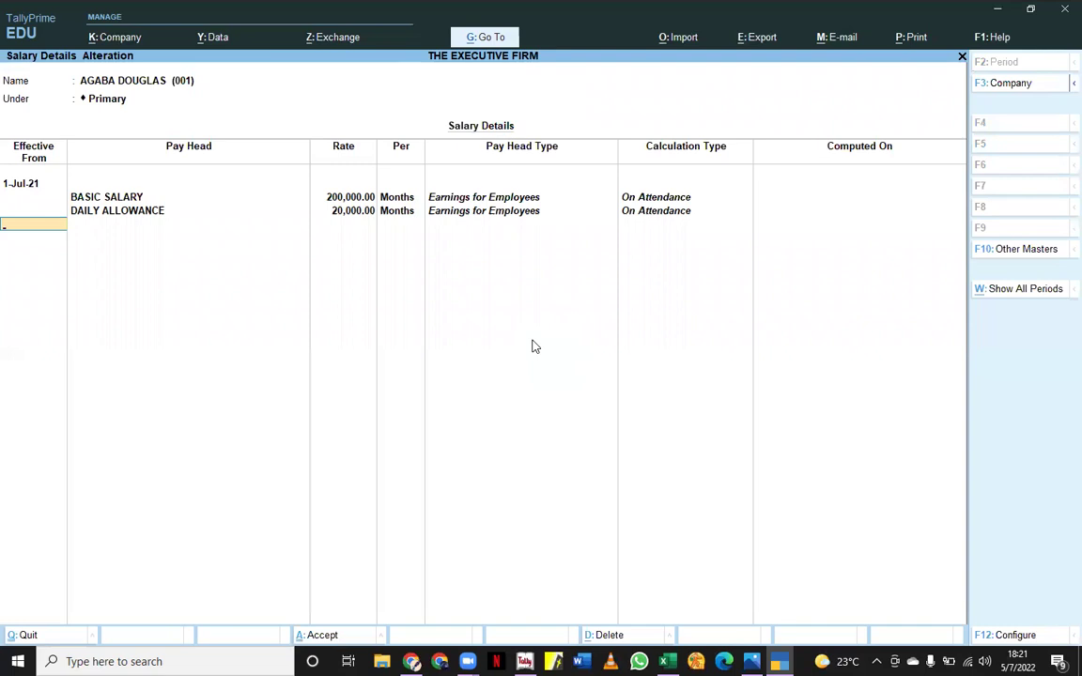
key("Return")
key("Return")
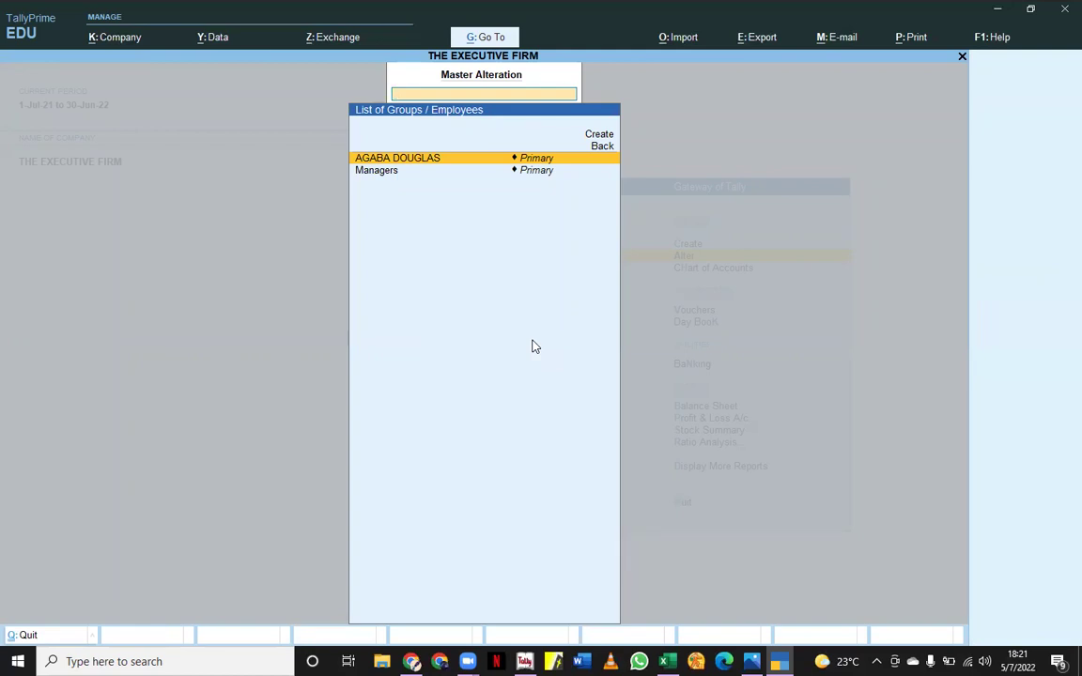
- Return to the Gateway of Tally and start a new payroll voucher
key("Escape")
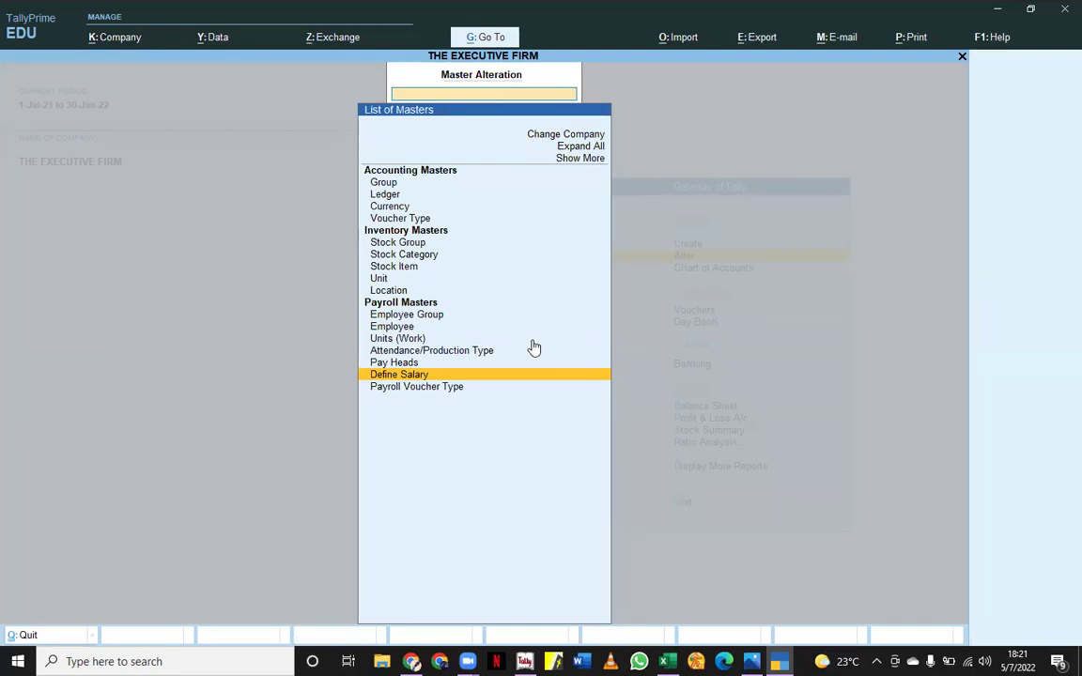
key("Escape")
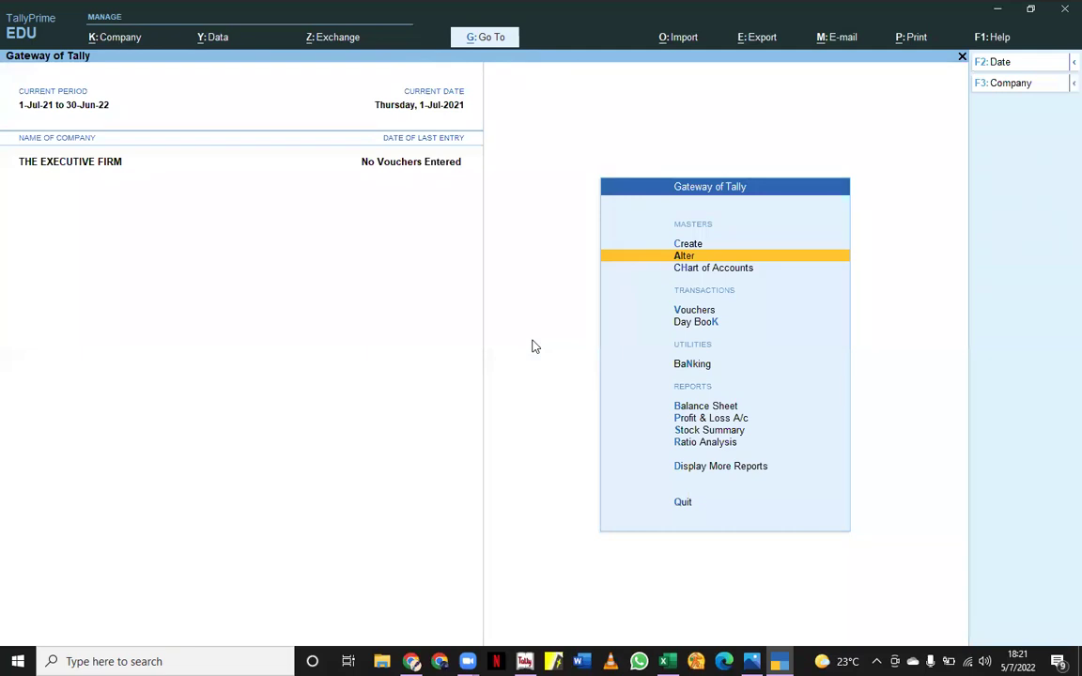
key("v")
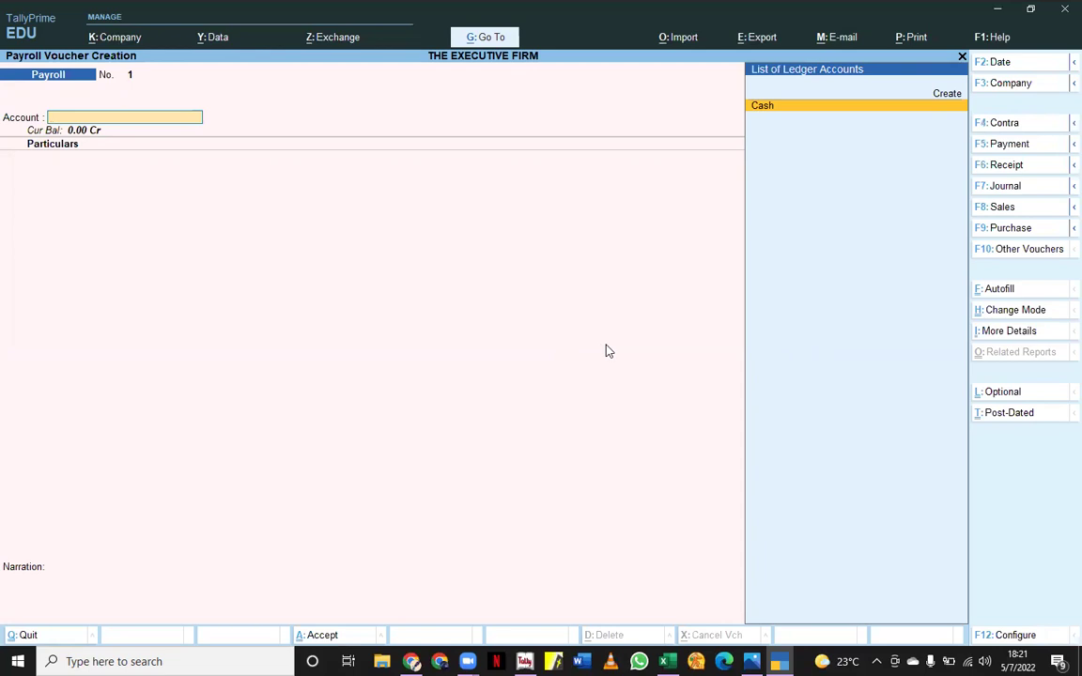
- Change the voucher type to Attendance via Other Vouchers (F10)
key("F10")
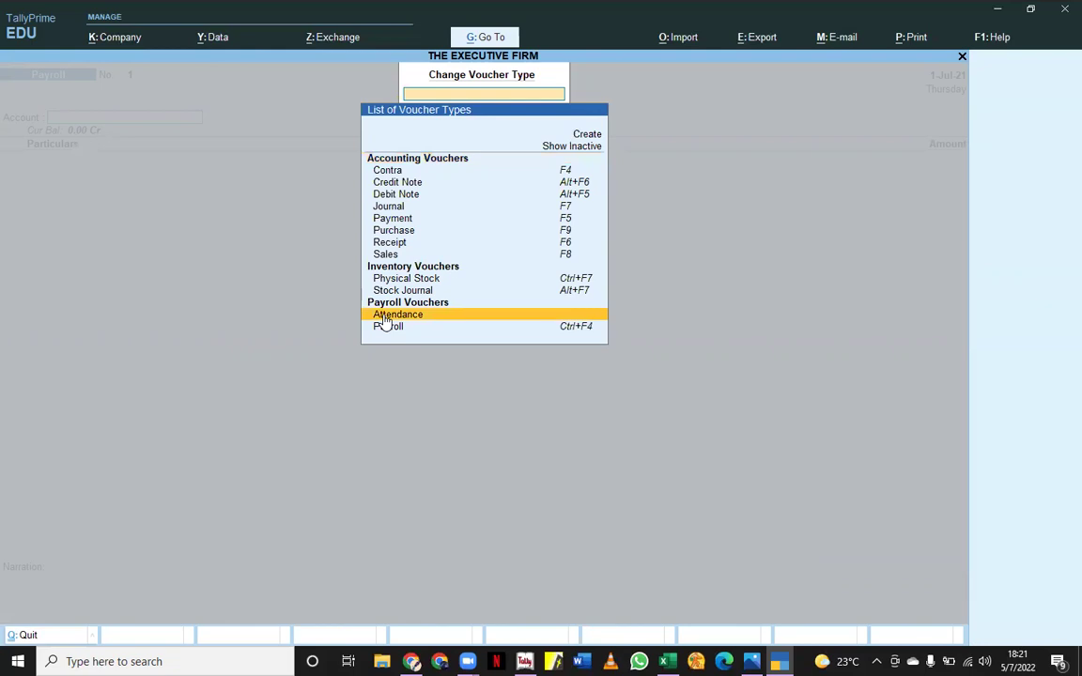
left_click(385, 319)
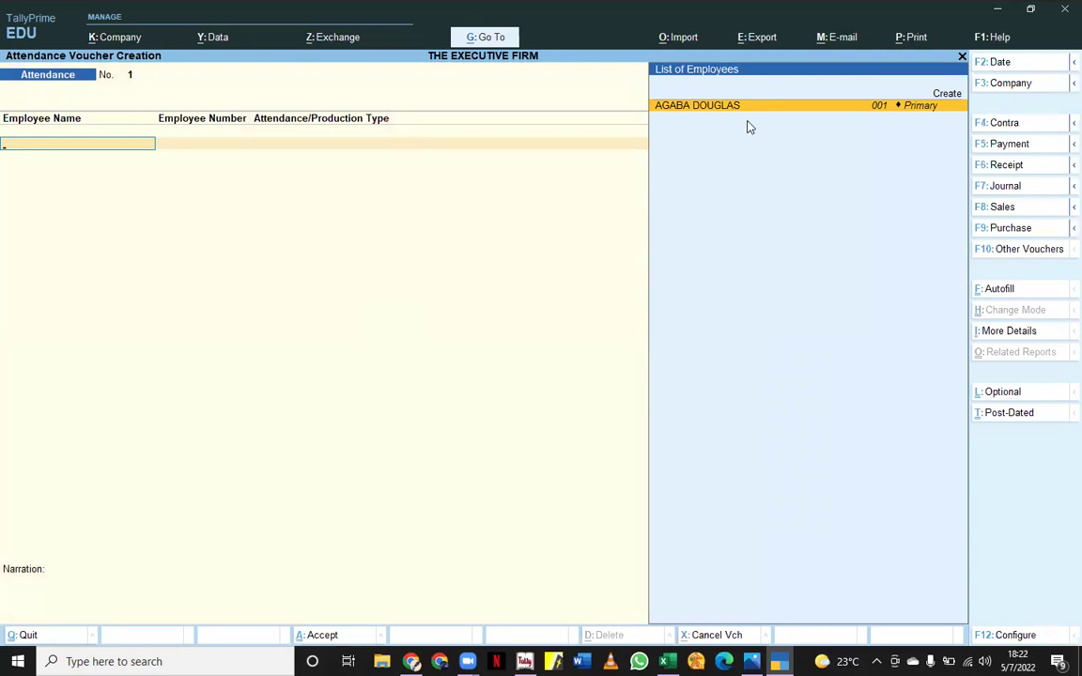
- Record 20 days Present and 5 days Formal Leave for the employee
key("Return")
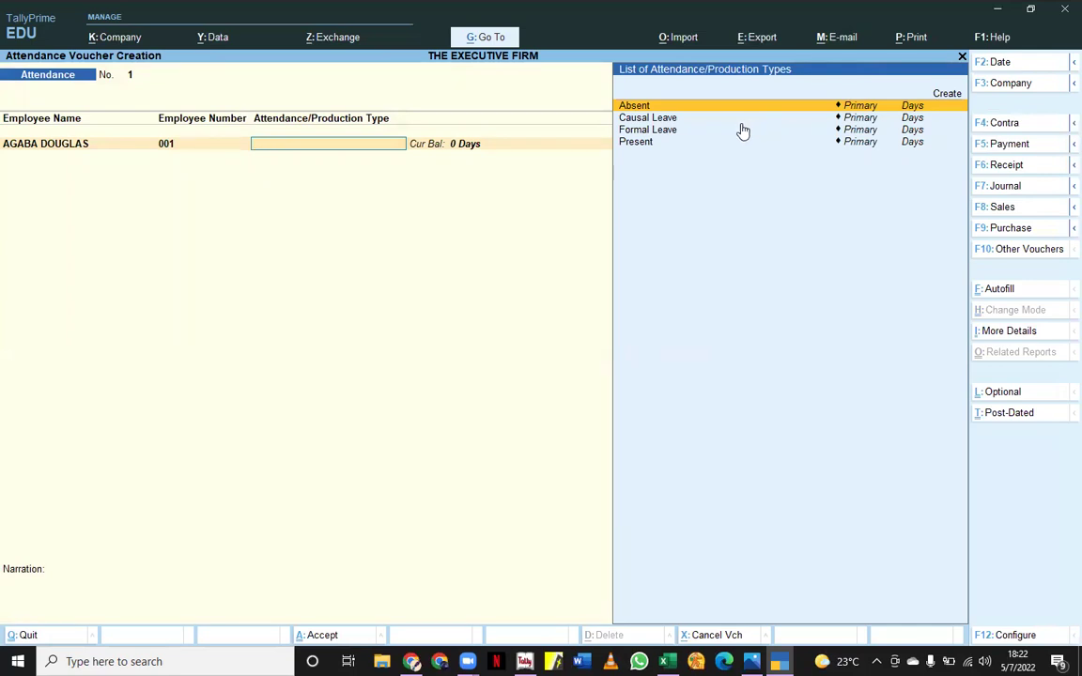
left_click(648, 145)
left_click(648, 146)
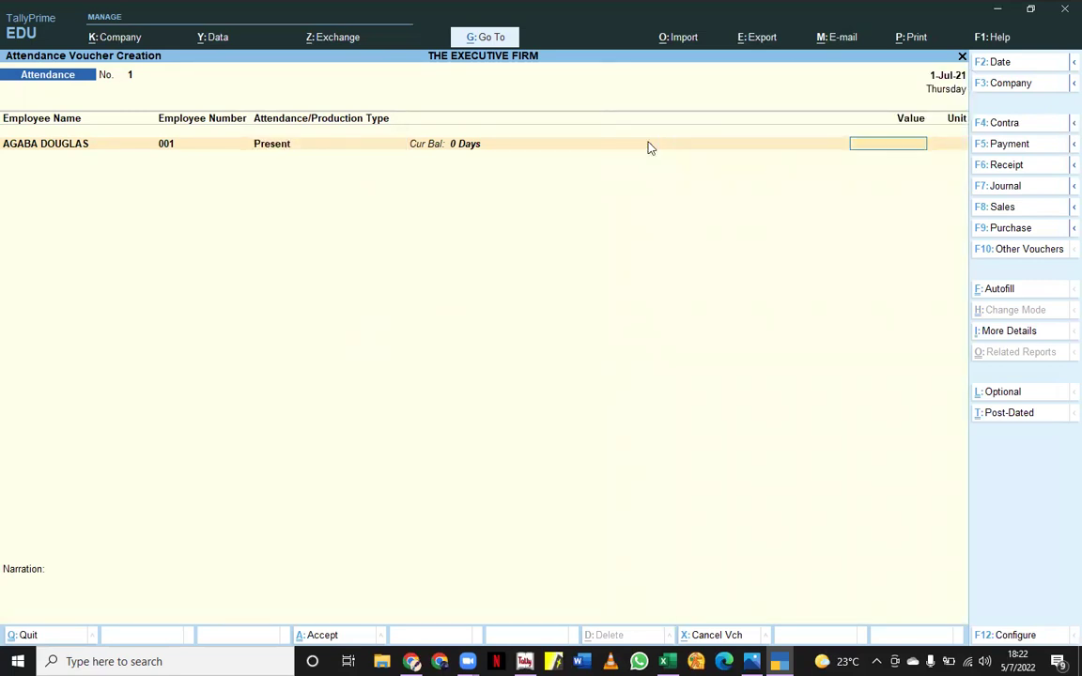
type("20")
key("Return")
left_click(698, 125)
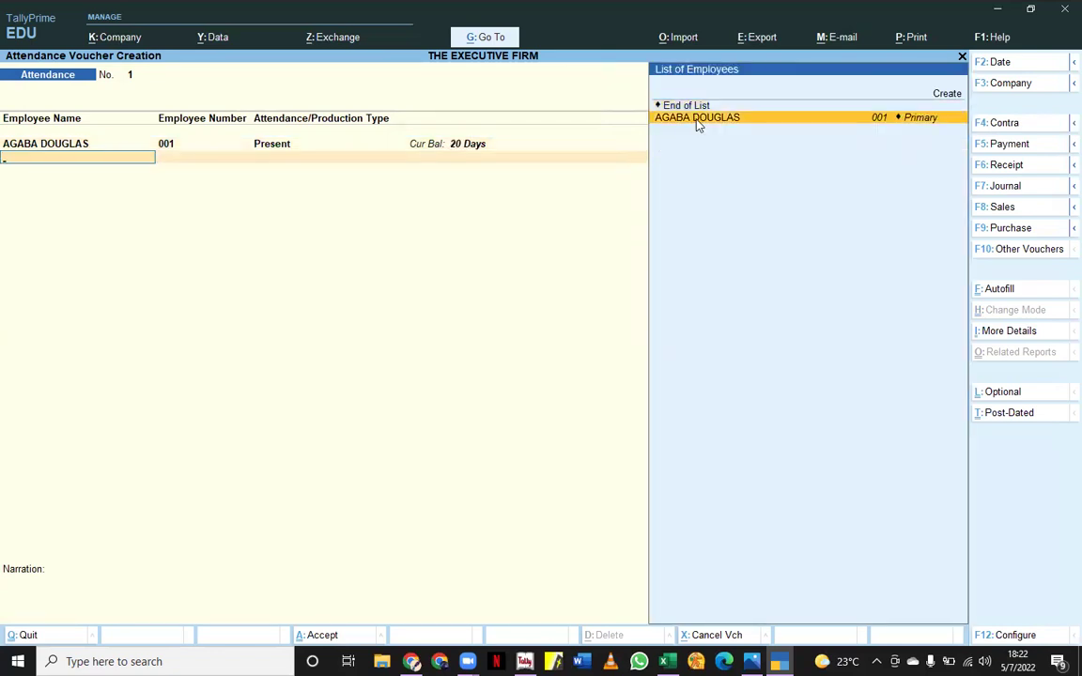
left_click(698, 125)
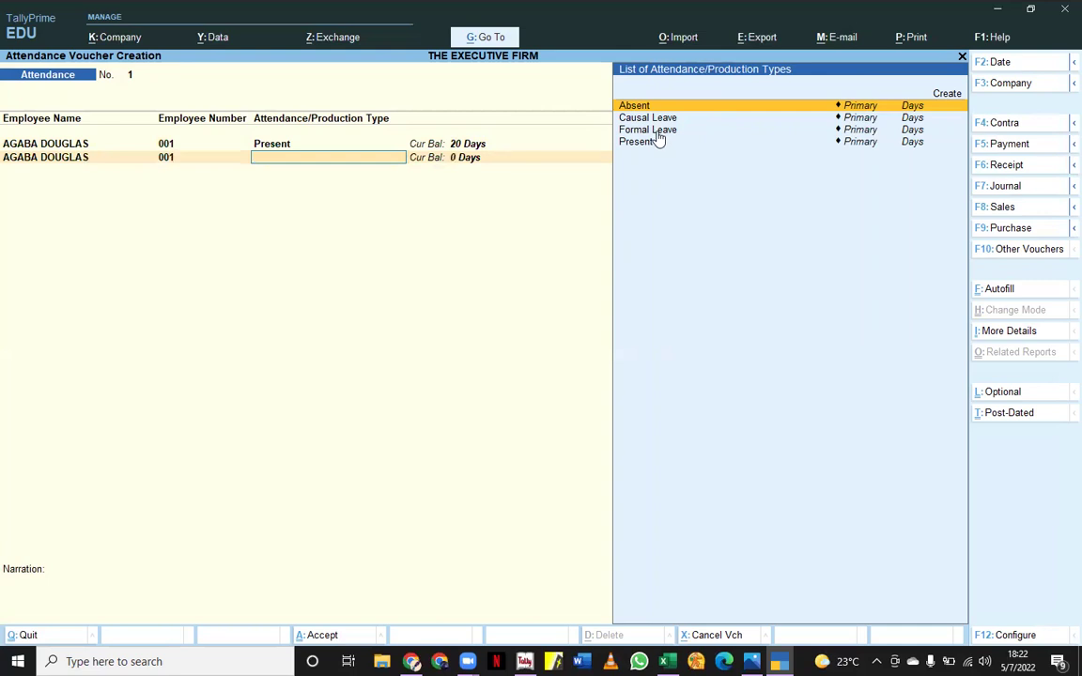
left_click(658, 134)
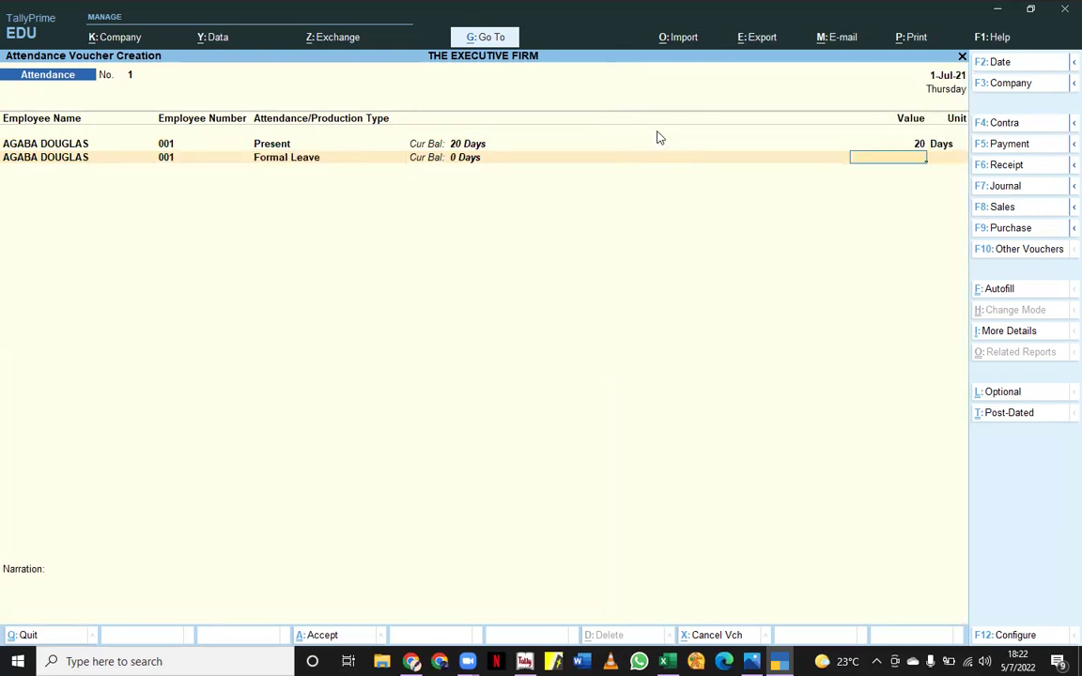
type("5")
key("Return")
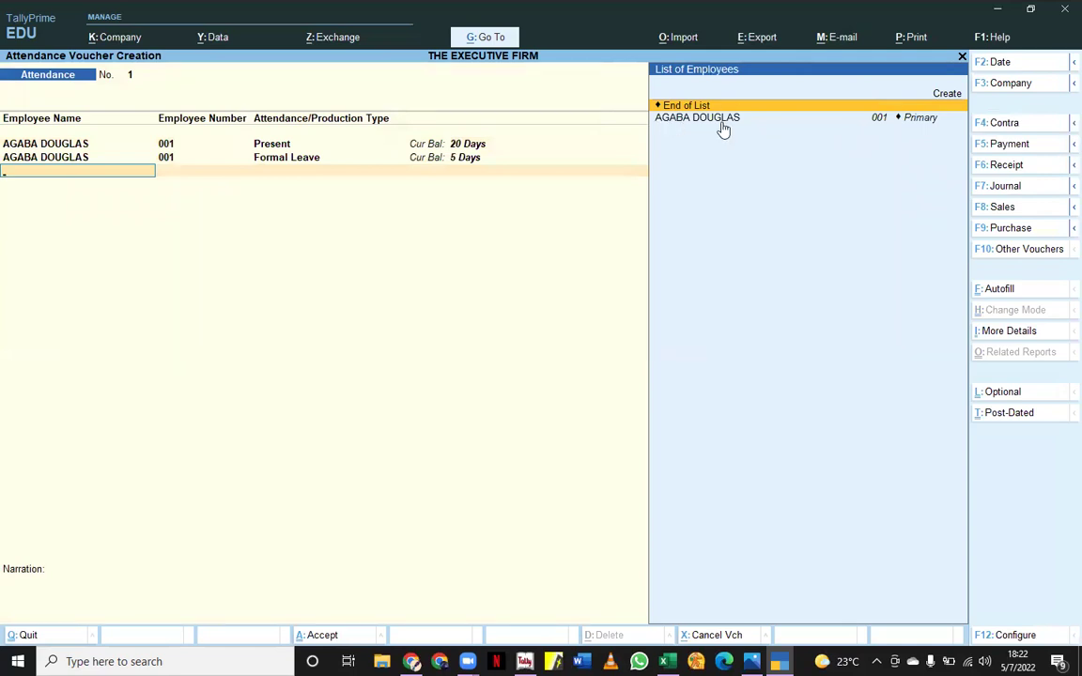
- Add 2 days Absent and 4 days Causal Leave, then save attendance voucher No. 1
left_click(721, 120)
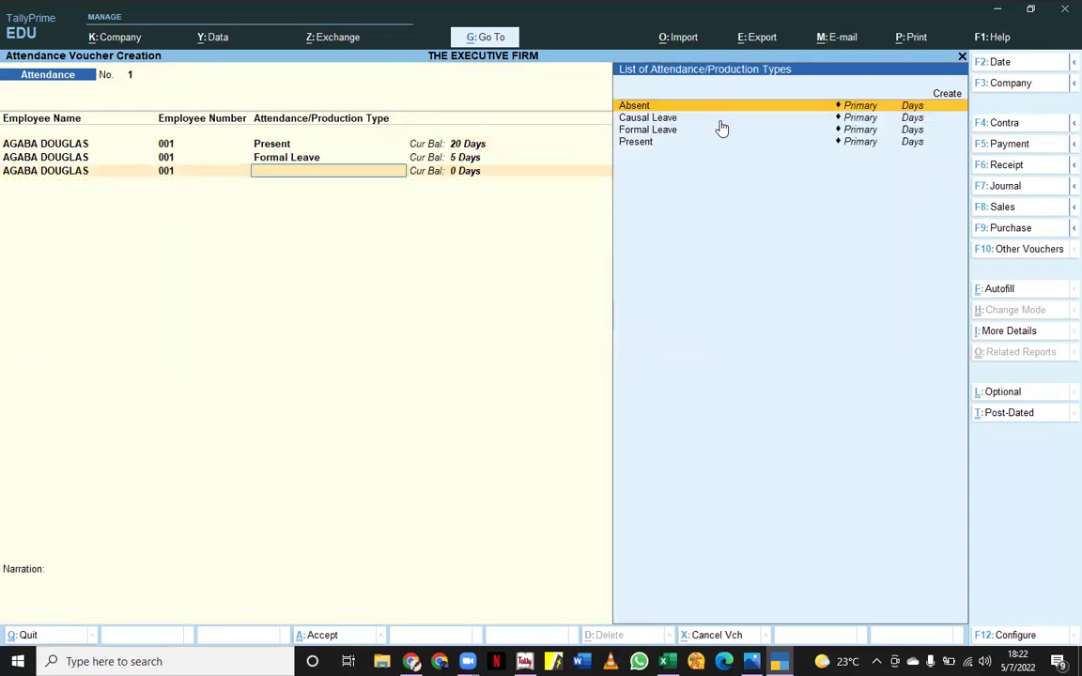
left_click(658, 104)
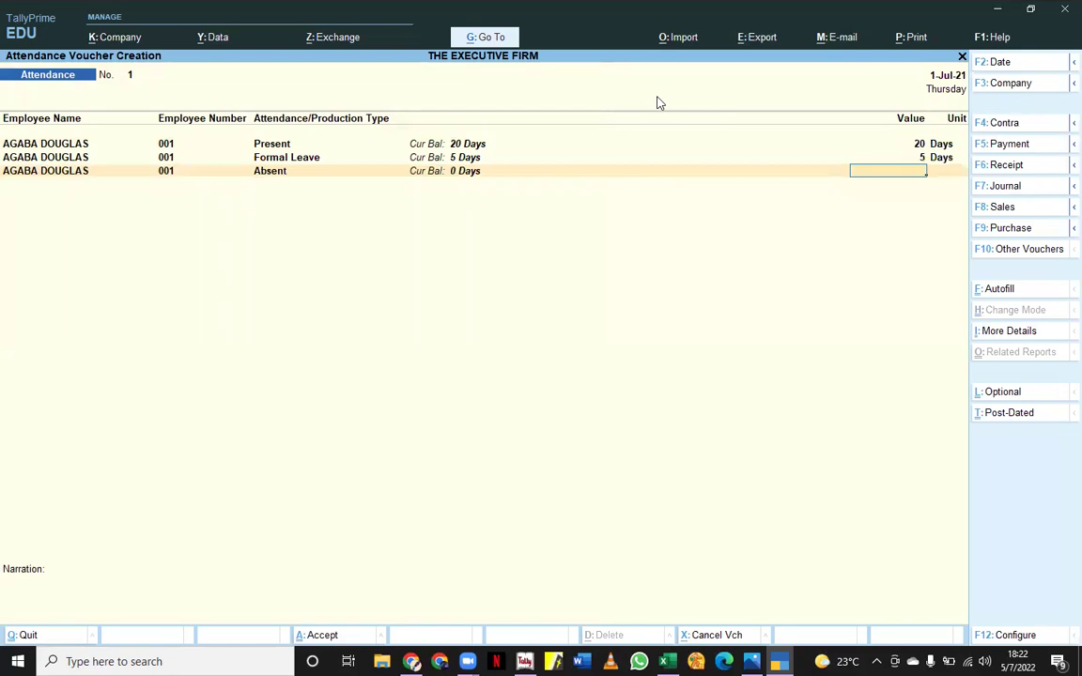
type("2")
key("Return")
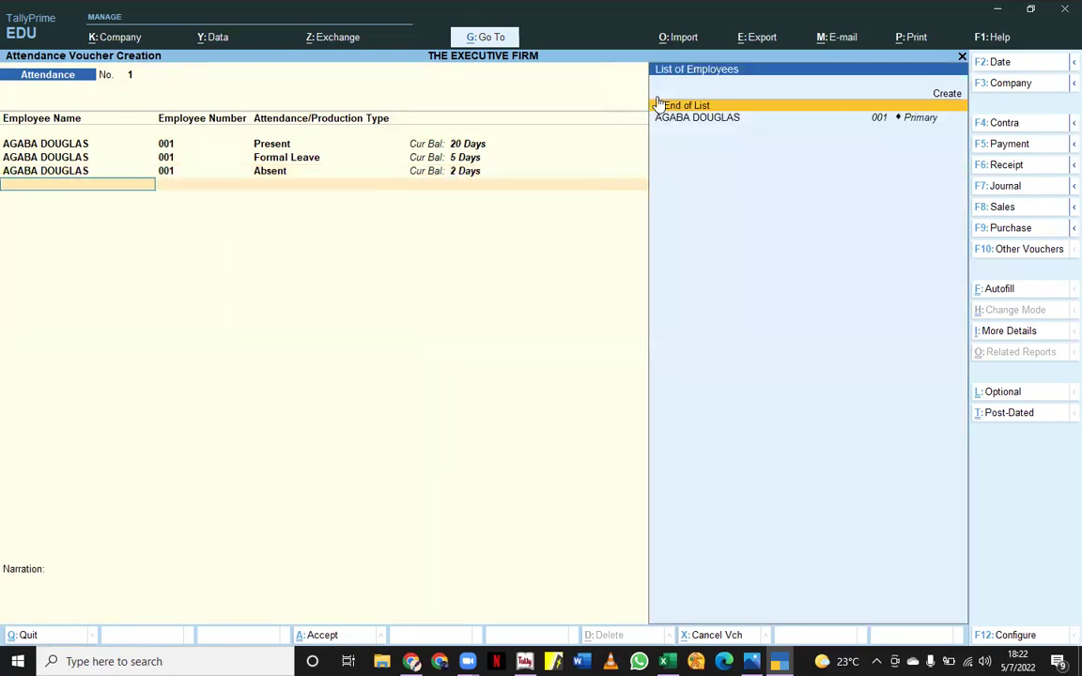
left_click(684, 118)
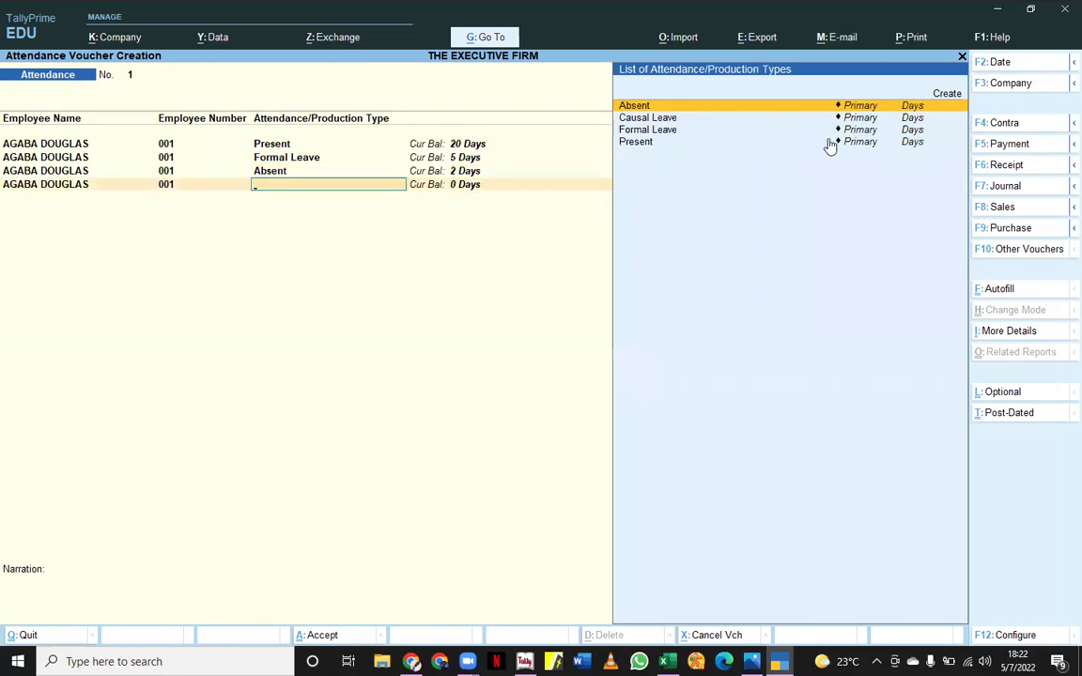
left_click(660, 120)
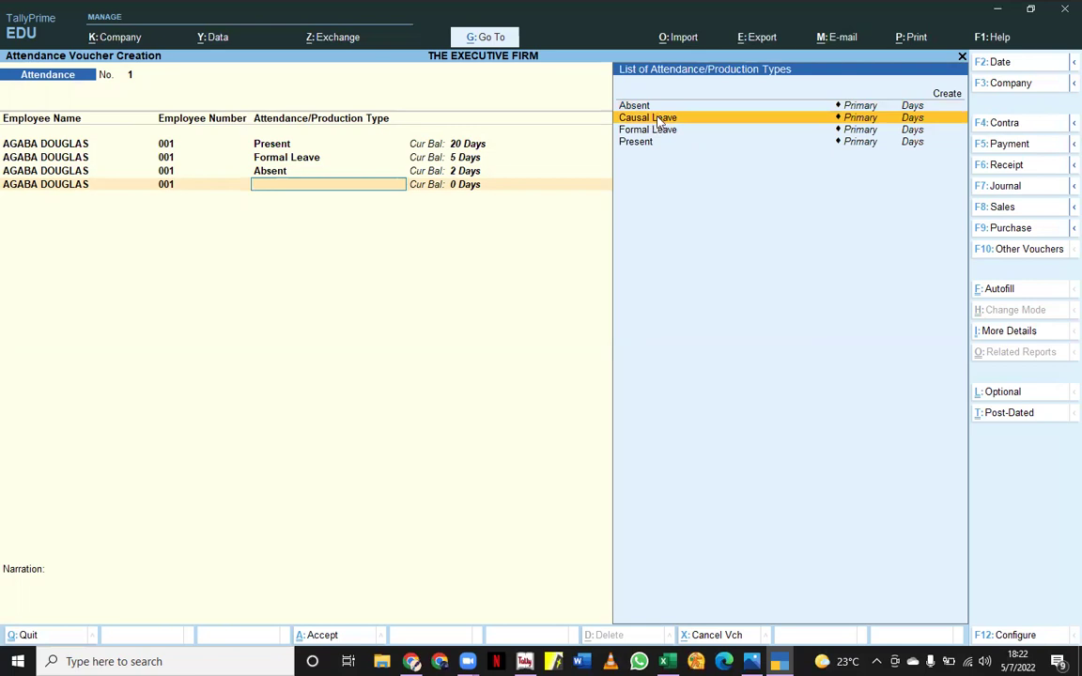
left_click(660, 120)
type("4")
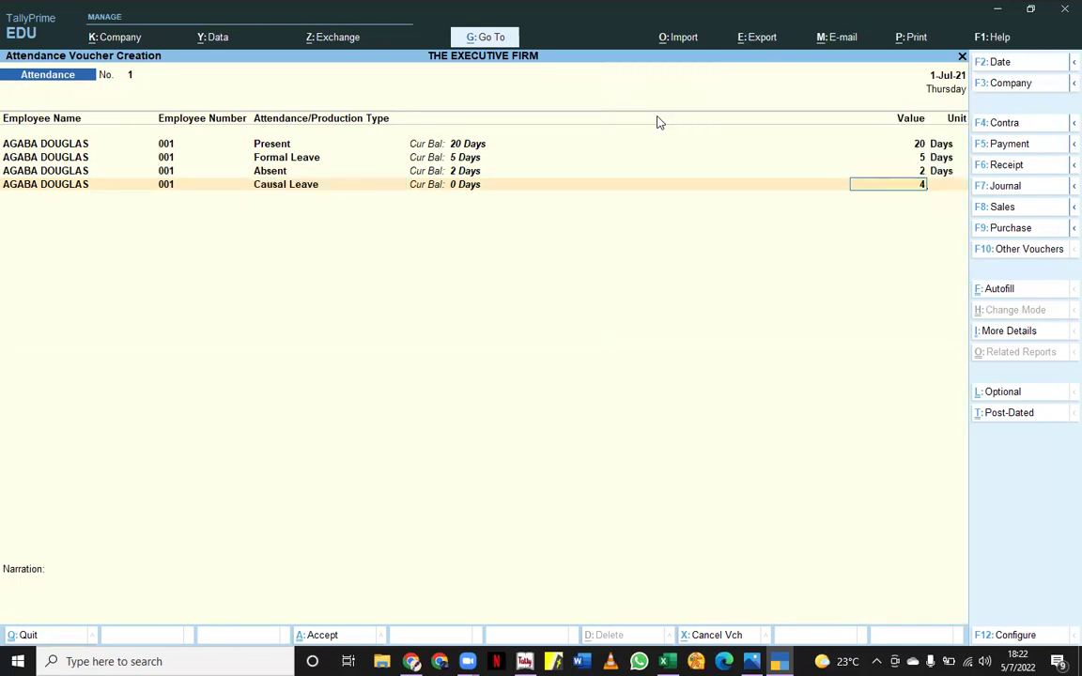
key("Return")
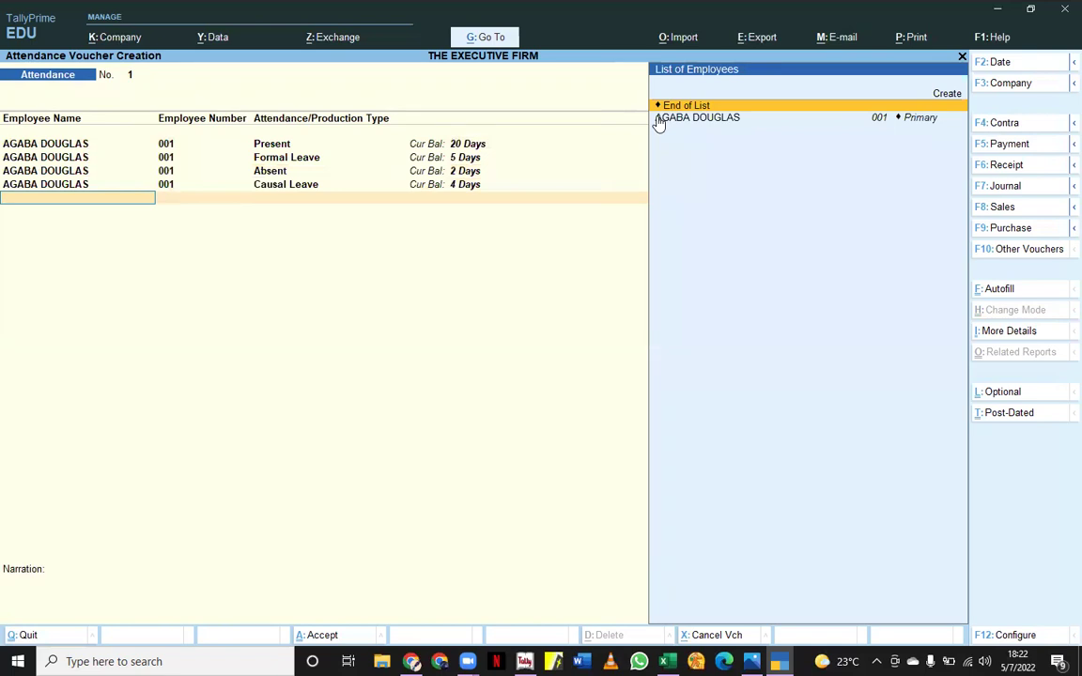
key("Return")
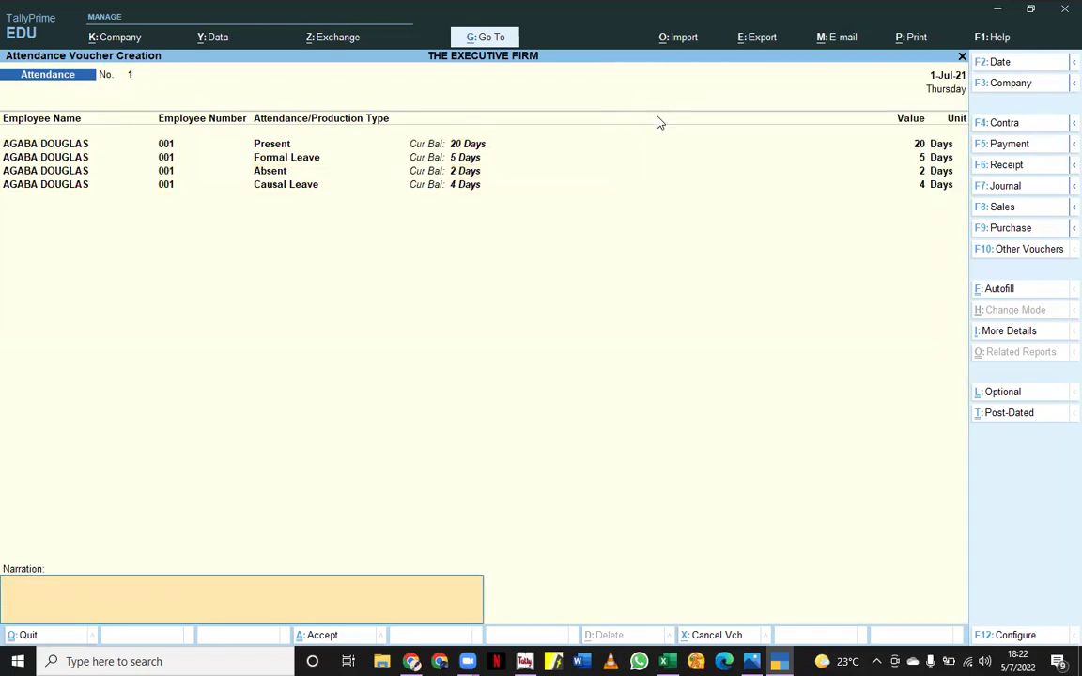
key("Return")
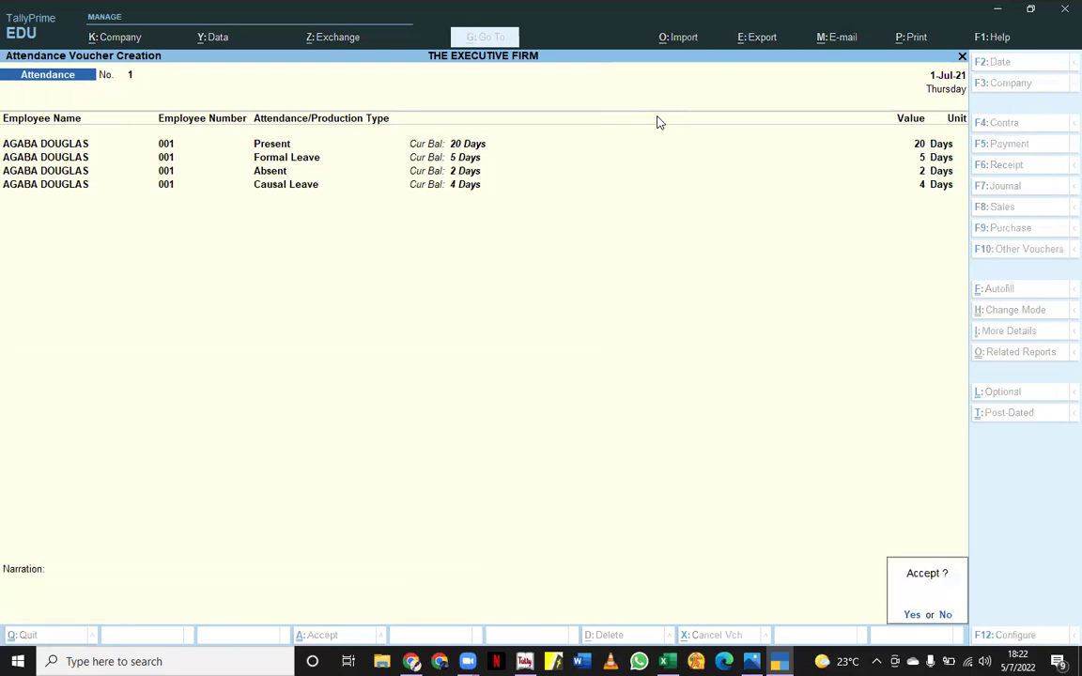
key("Return")
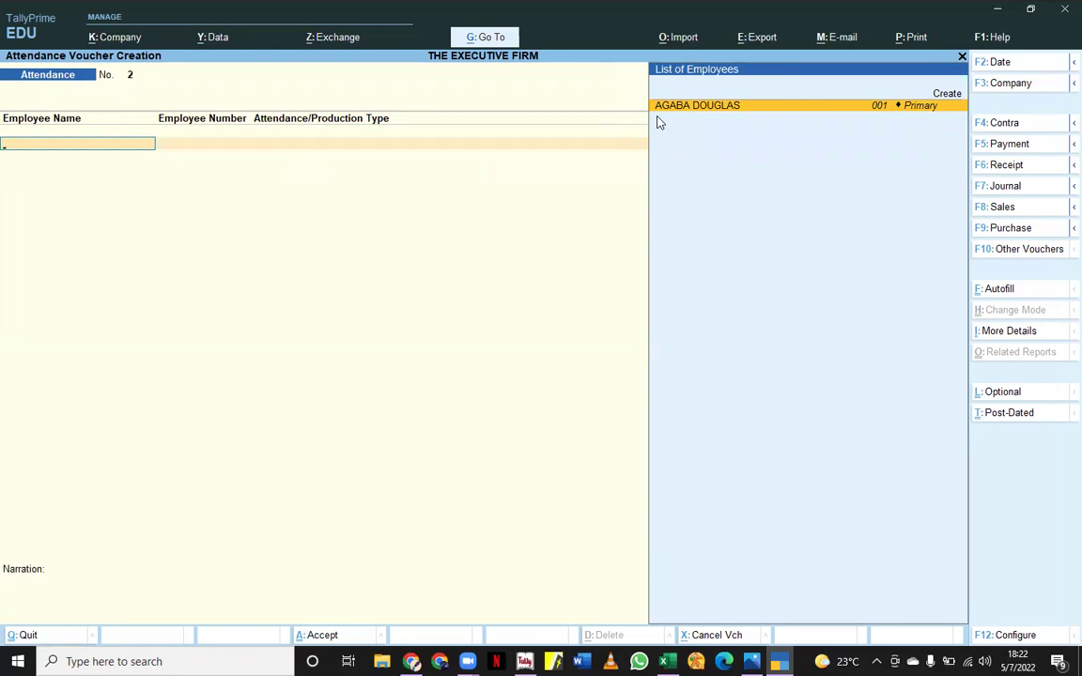
- Quit the blank attendance voucher and start a new Payroll voucher
key("Escape")
key("Return")
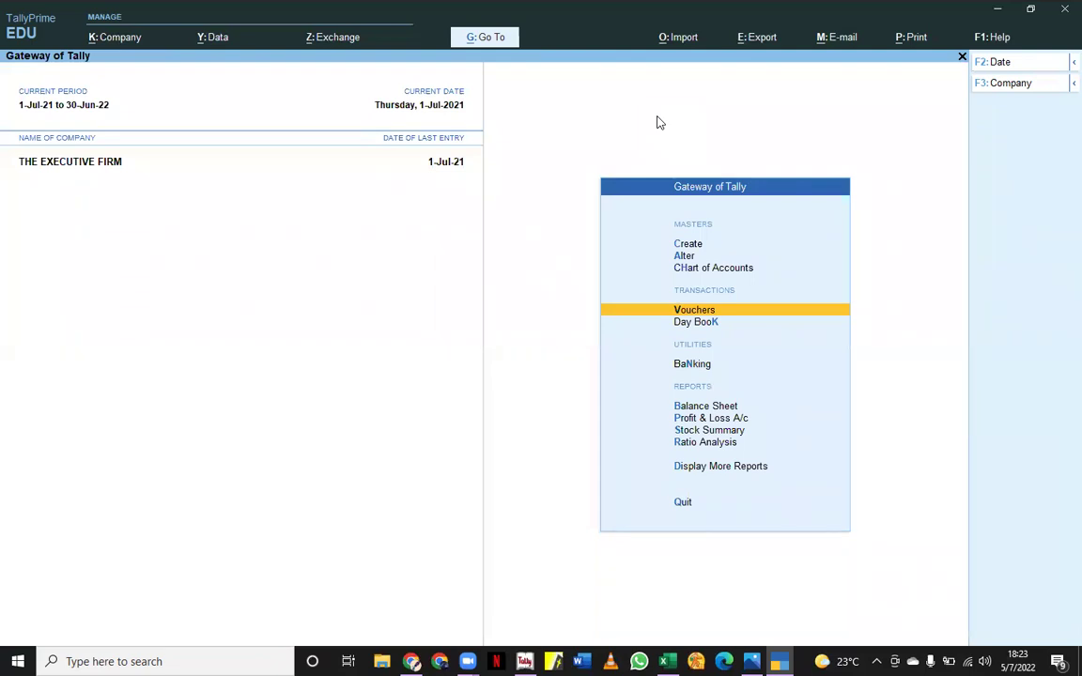
key("Return")
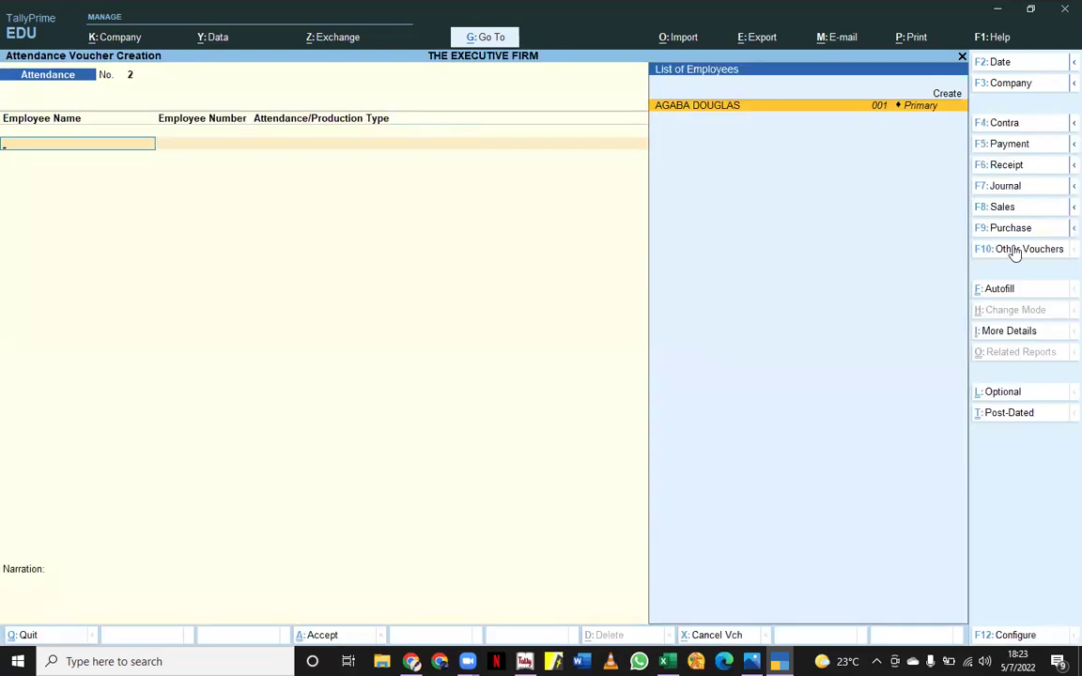
left_click(1017, 249)
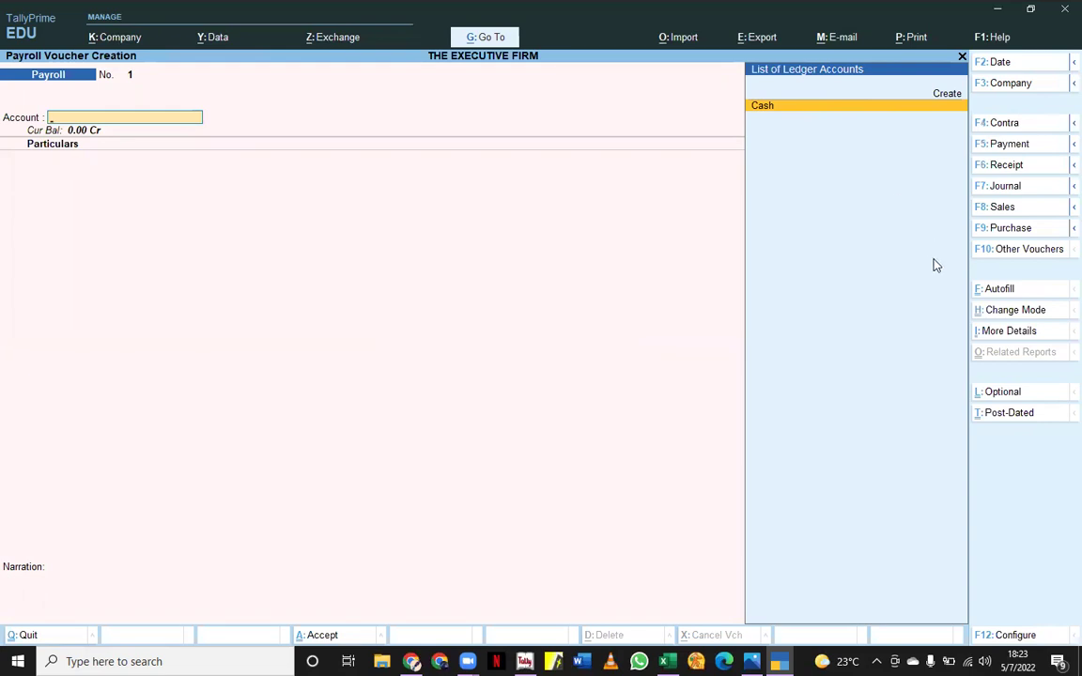
- Run Payroll Autofill to process Salary for 1-7-2021 to 31-7-2021
left_click(1000, 289)
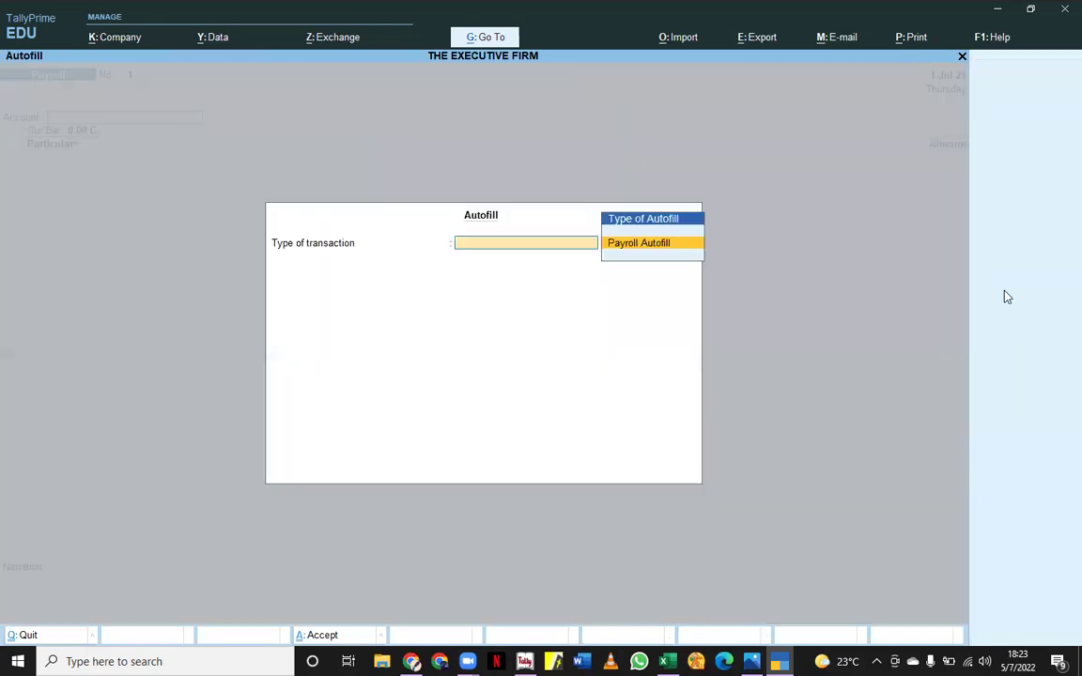
left_click(640, 245)
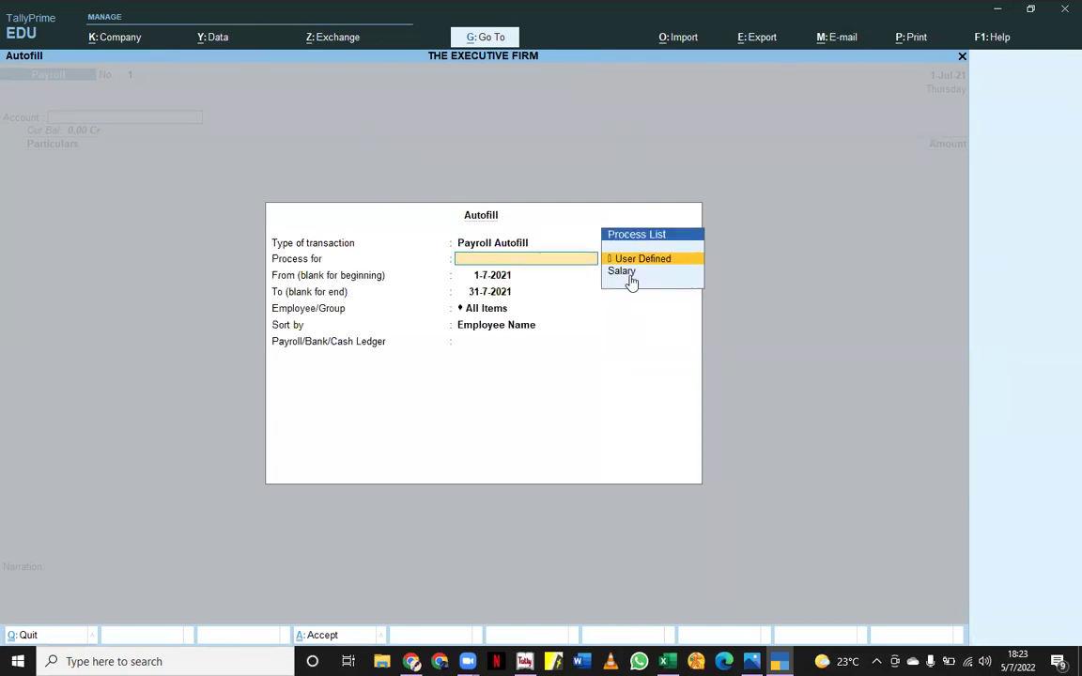
left_click(625, 271)
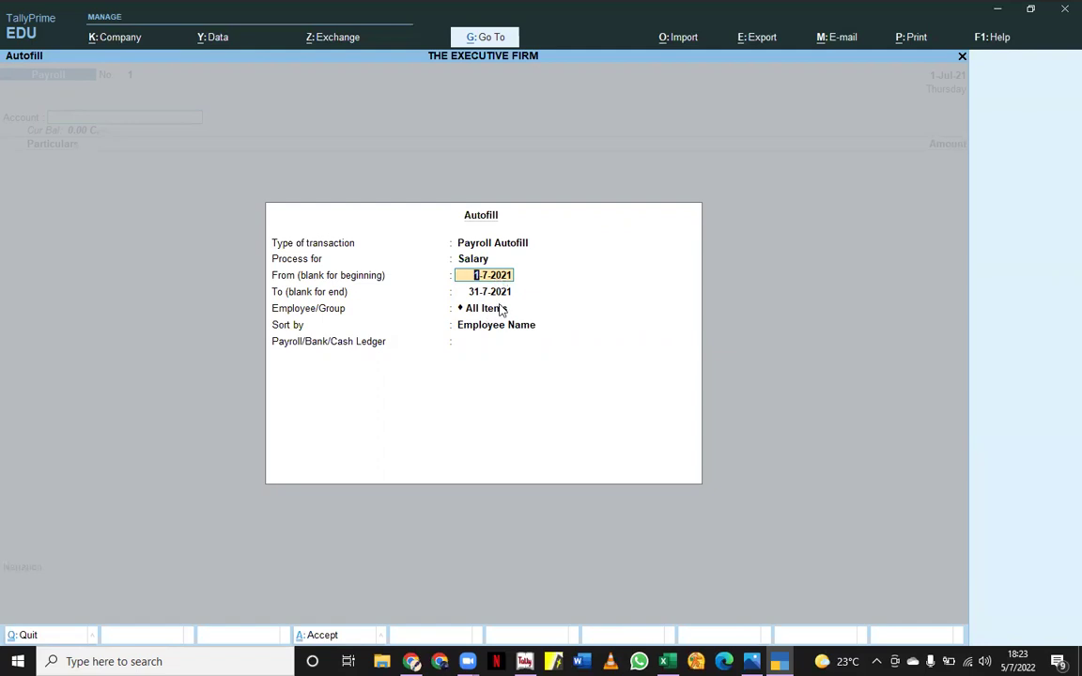
key("Return")
key("Return")
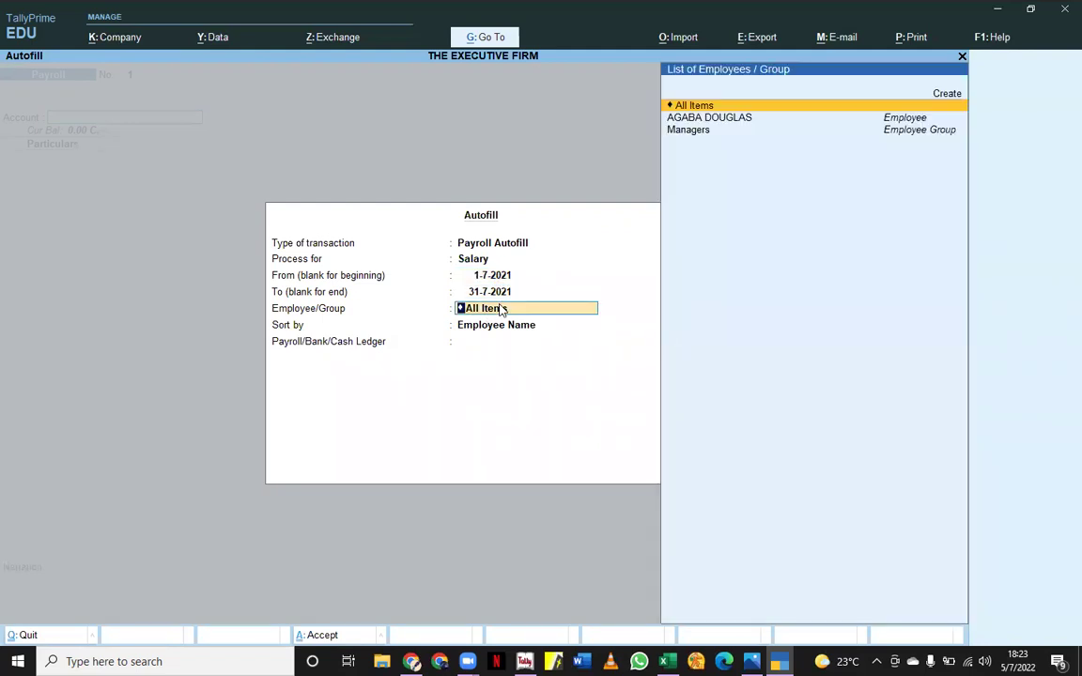
- Select the employee, sort by Employee Number Only, and pay from the Cash ledger
key("Down")
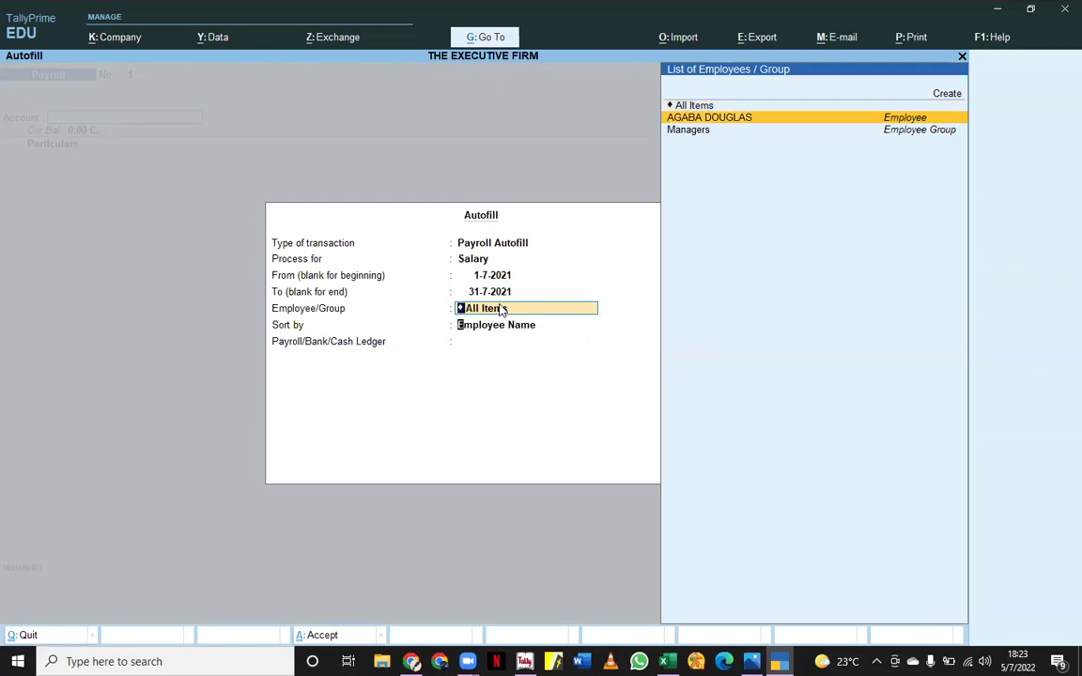
key("Return")
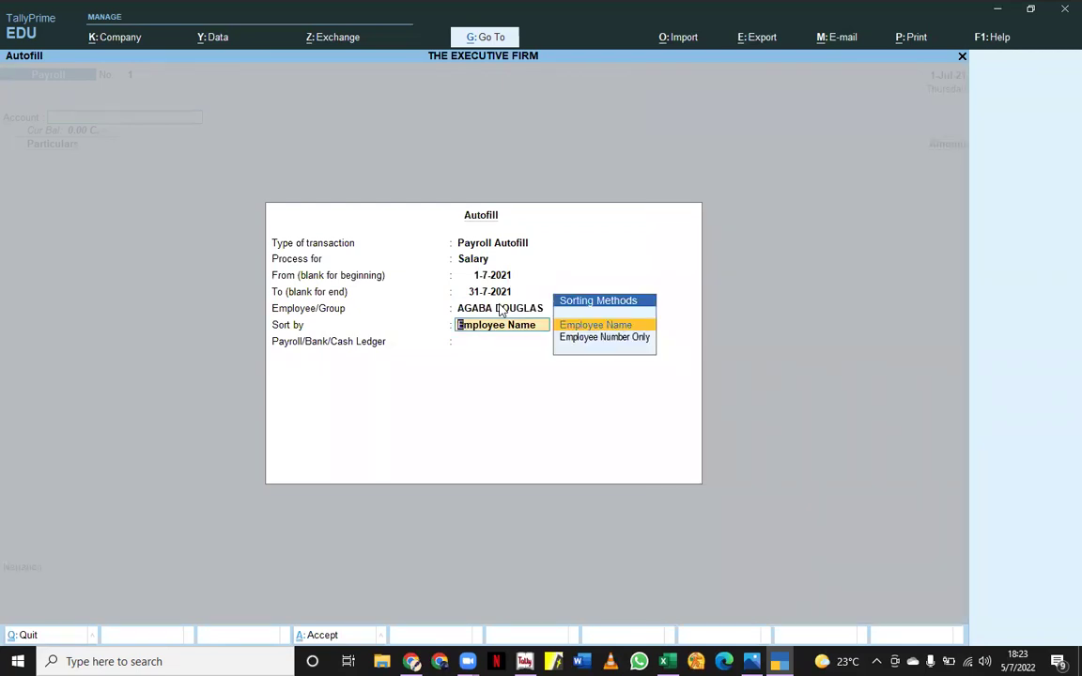
key("BackSpace")
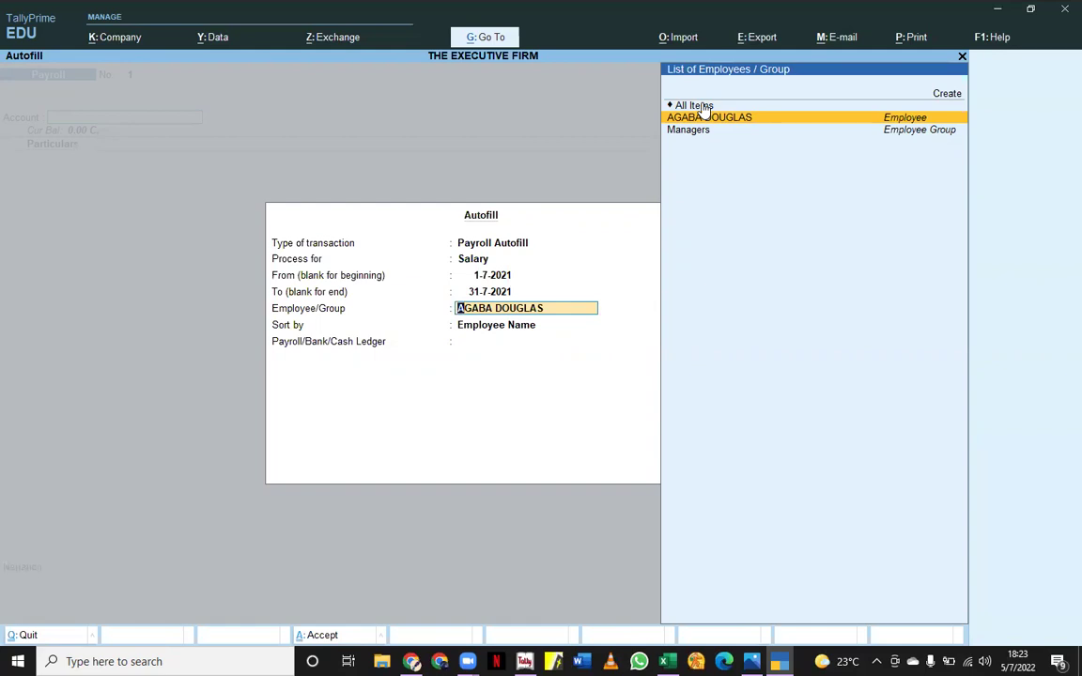
key("Return")
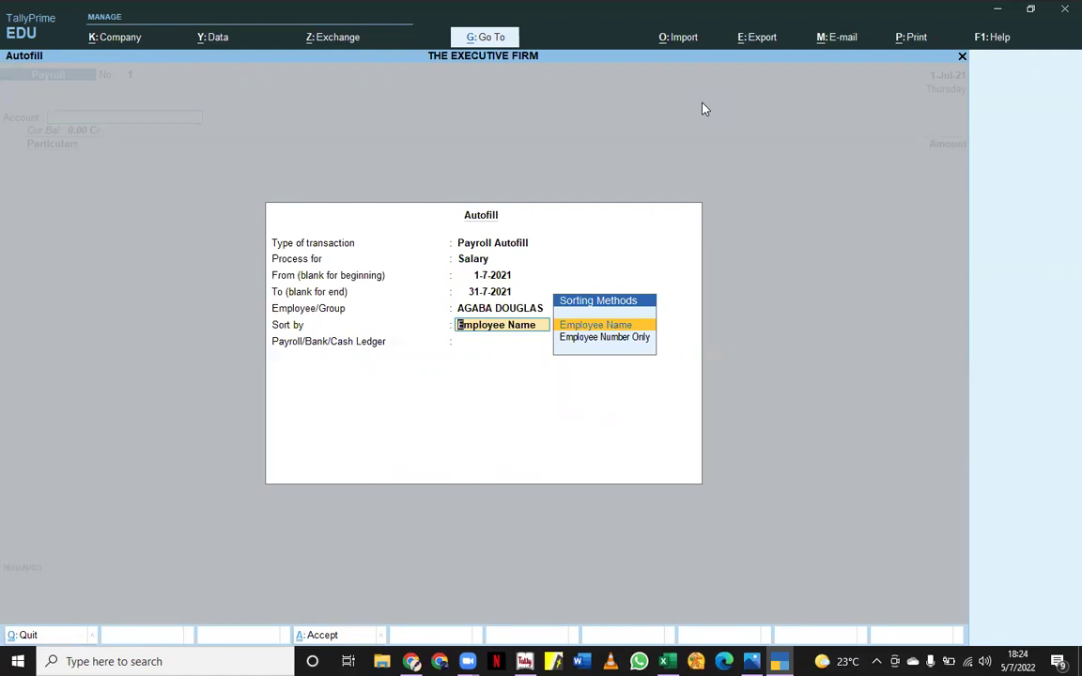
key("Down")
key("Return")
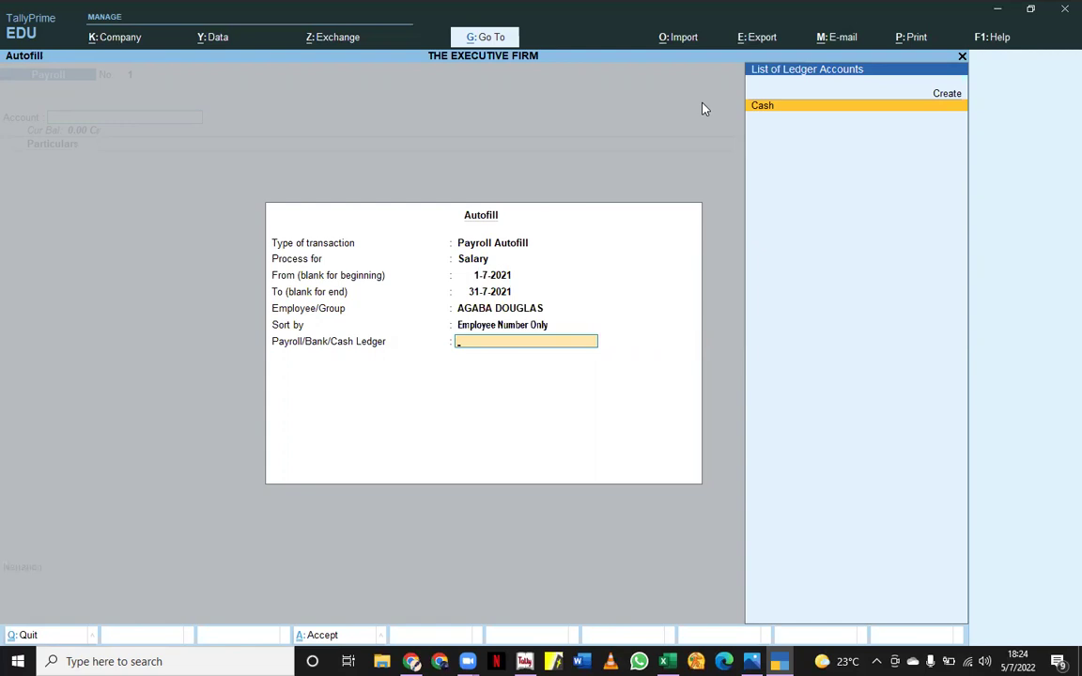
key("Return")
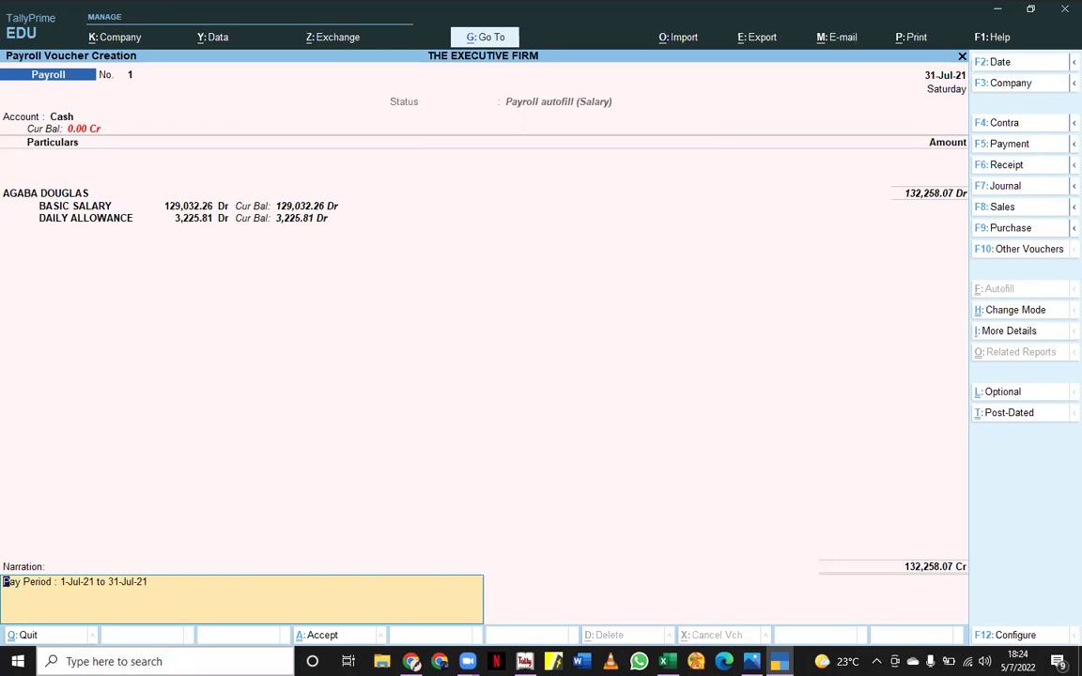
- Save payroll voucher No. 1 for 132,258.07 and quit the next blank voucher
key("Return")
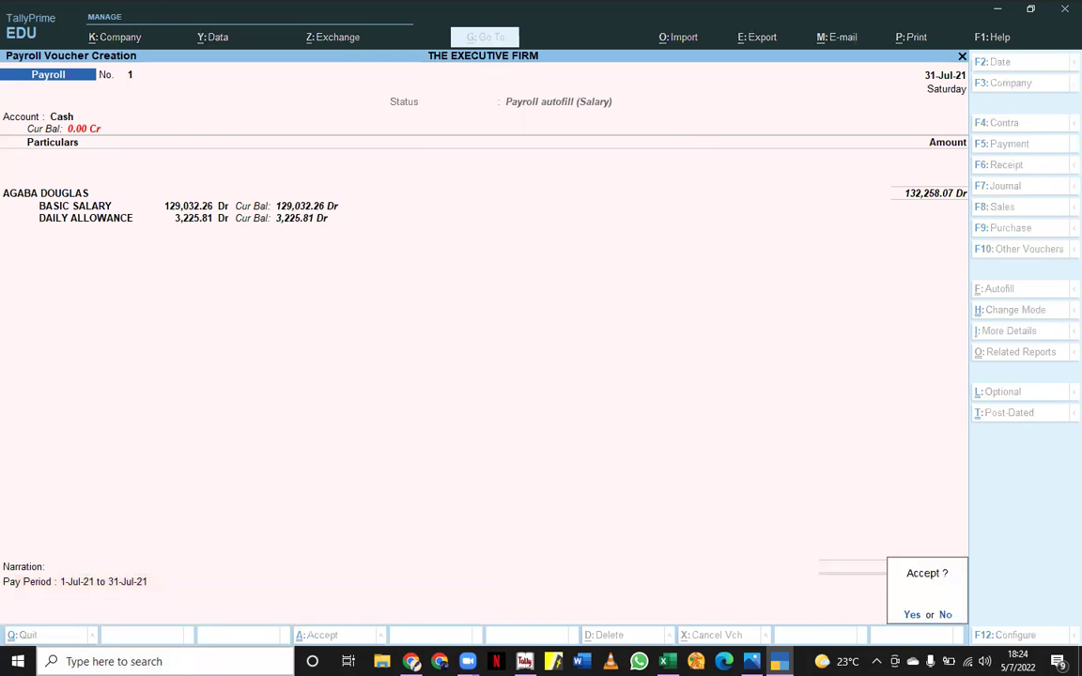
key("Return")
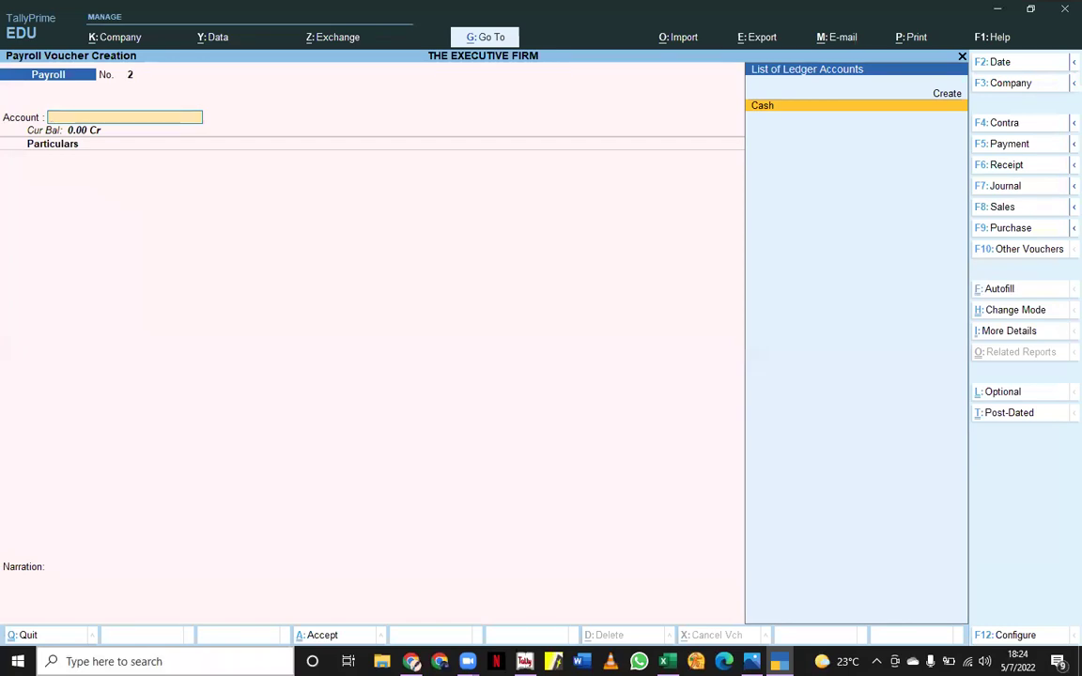
key("Escape")
key("y")
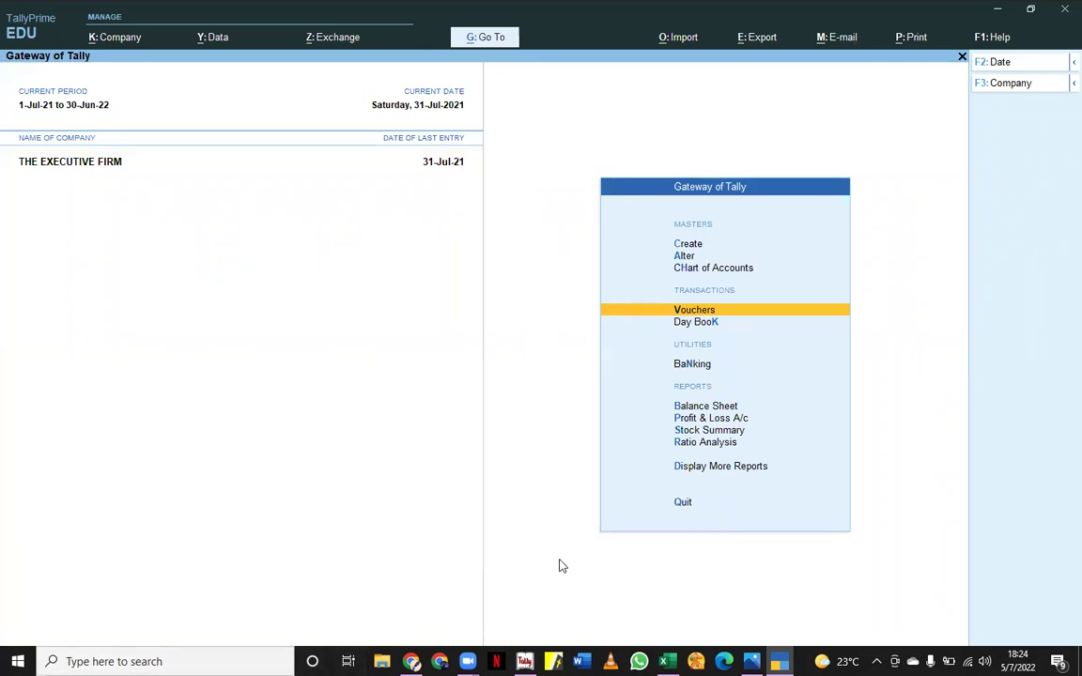
- Open the Attendance Register under Payroll Reports and drill into the employee's July attendance voucher
key("d")
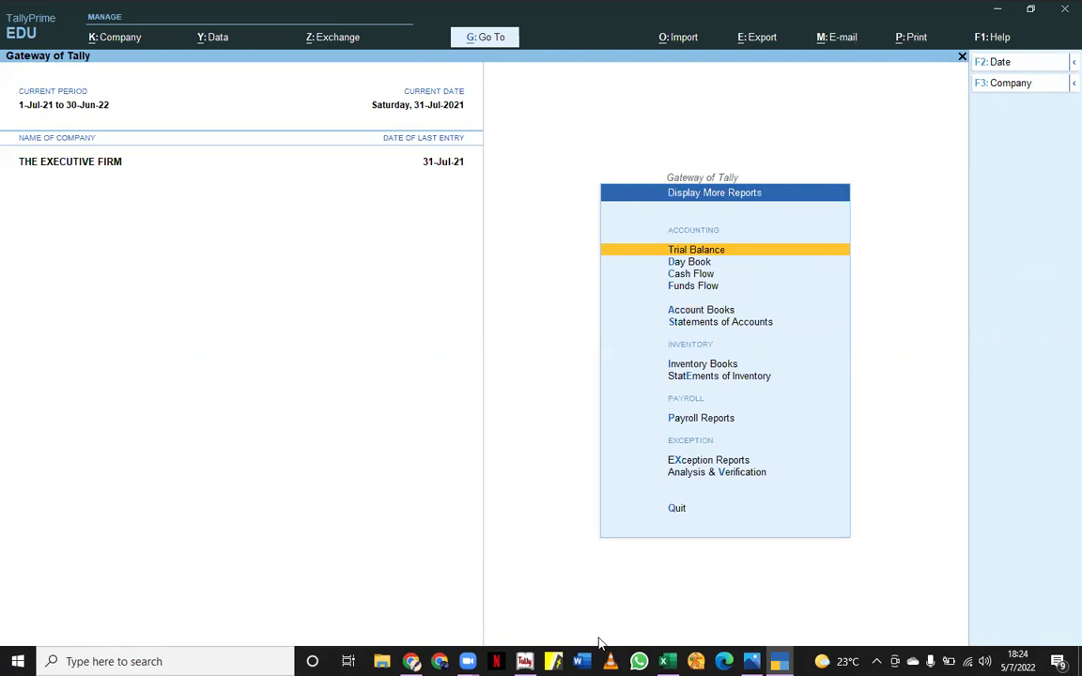
left_click(677, 421)
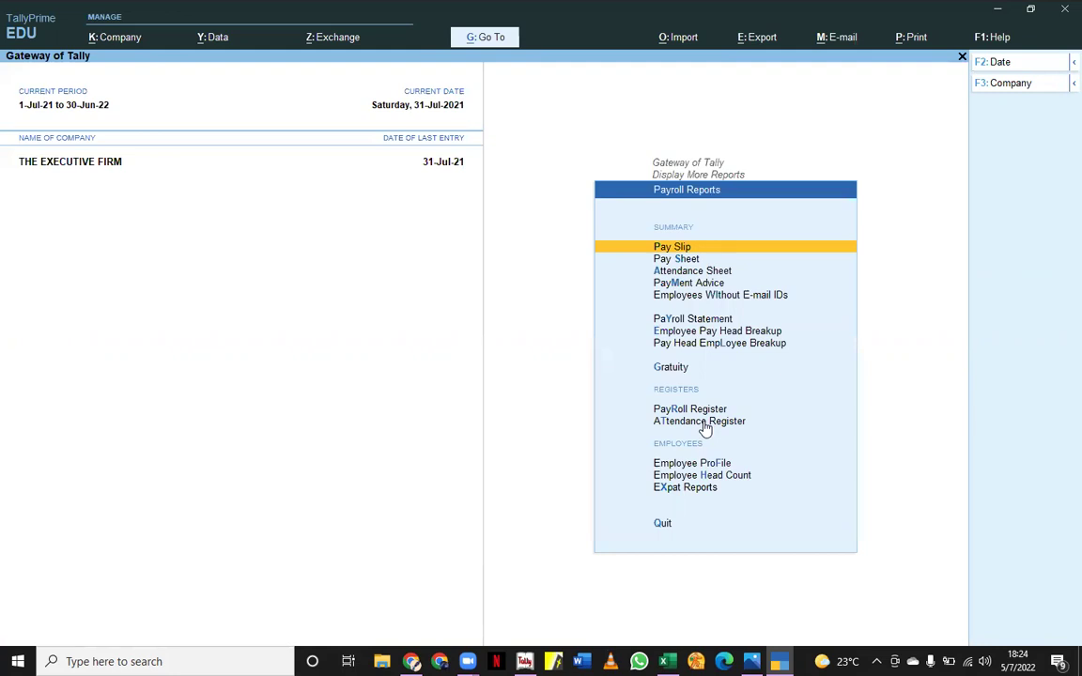
left_click(703, 421)
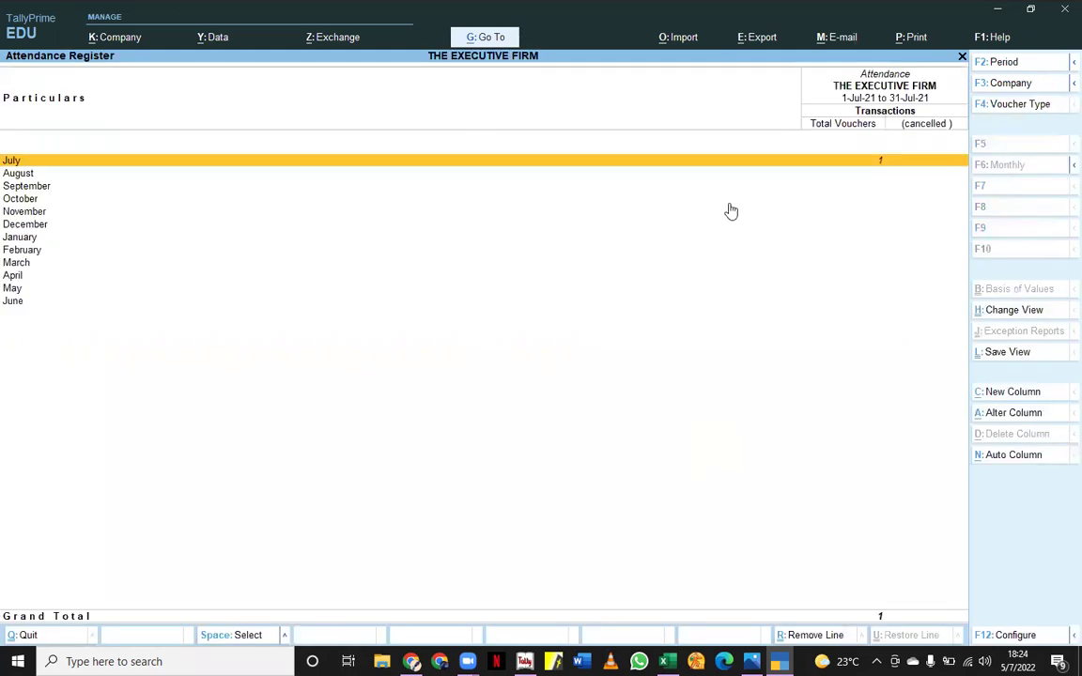
left_click(769, 161)
left_click(681, 138)
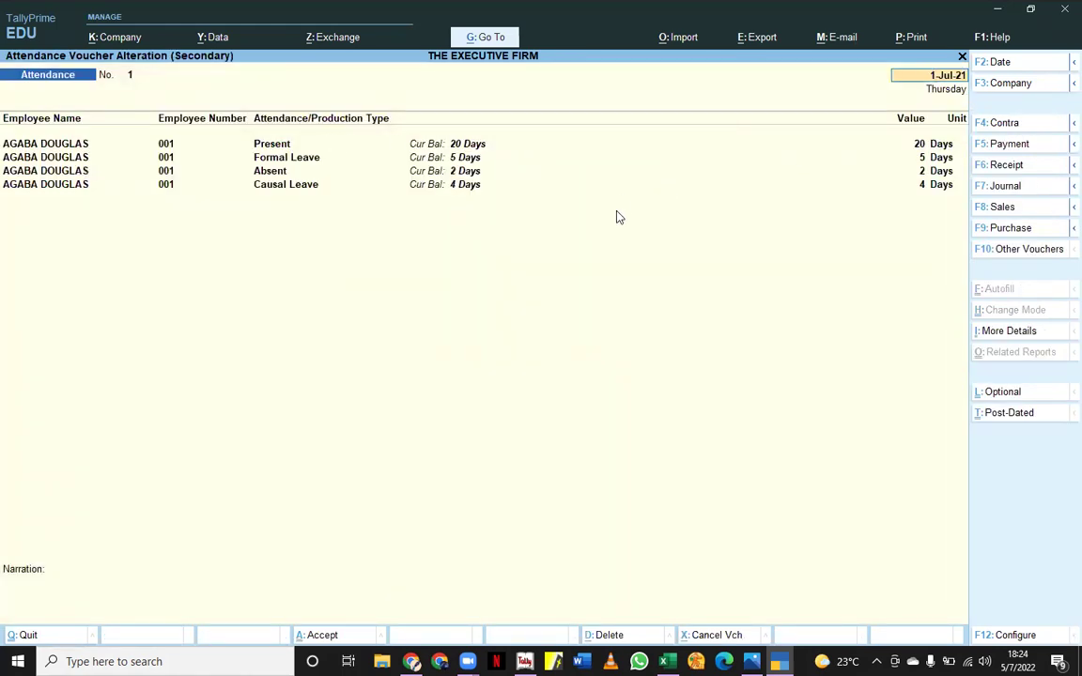
- Back out of the voucher and register to the Payroll Reports list
key("Escape")
key("y")
key("Escape")
key("Escape")
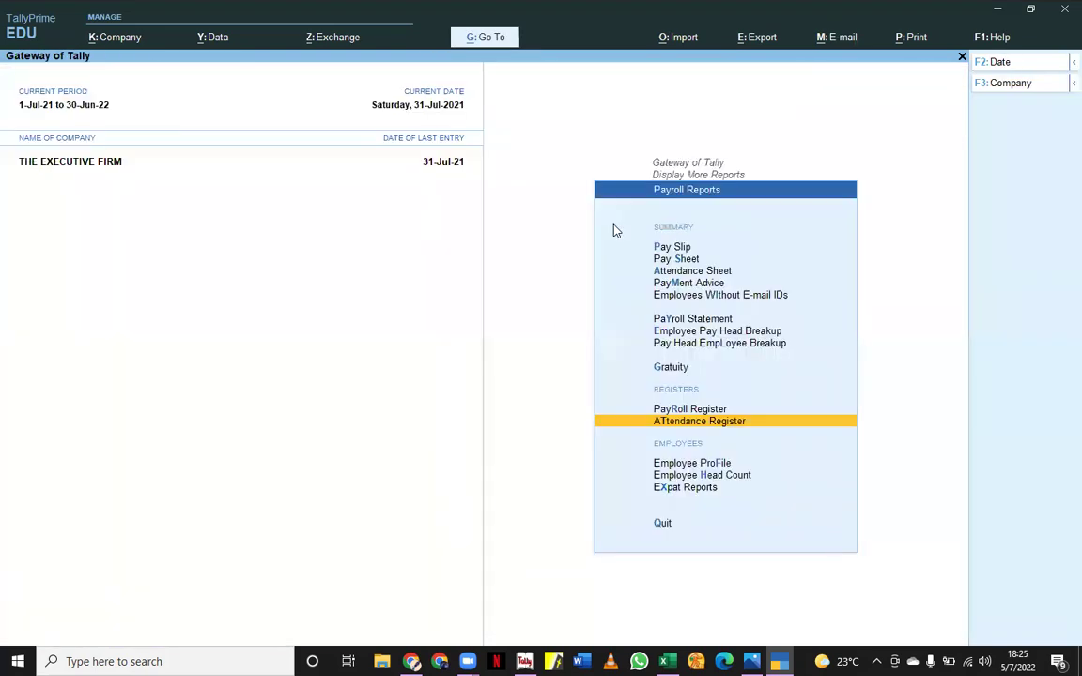
- Show the employee's July 2021 Pay Slip (net UGX 132,258.07) and start printing it
left_click(676, 248)
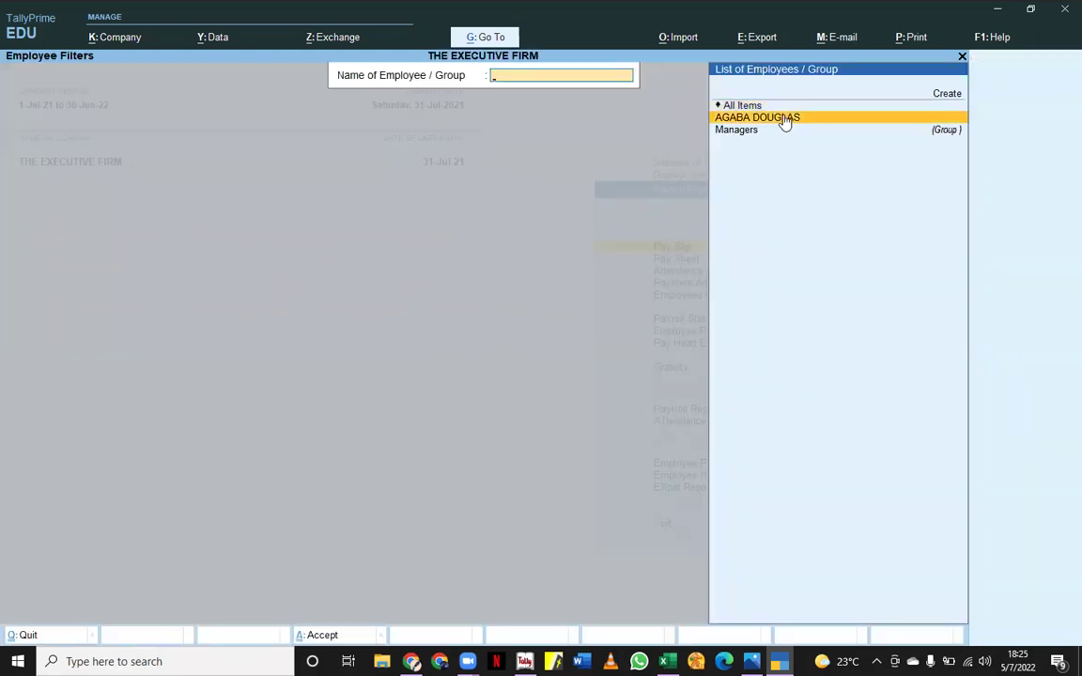
key("Return")
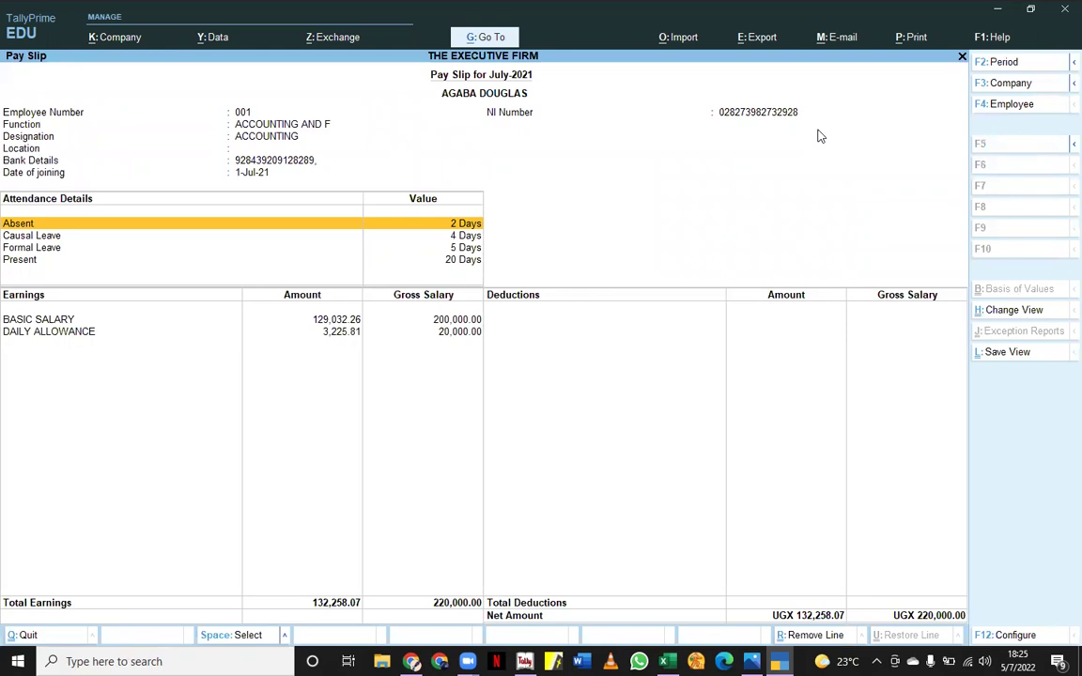
left_click(911, 38)
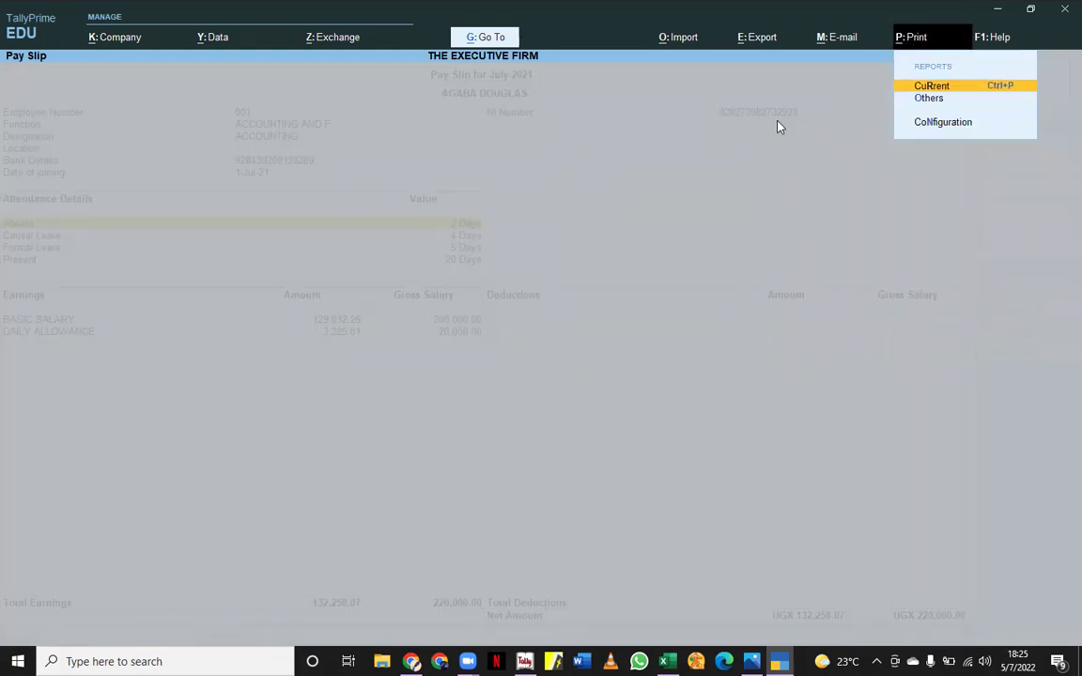
key("Return")
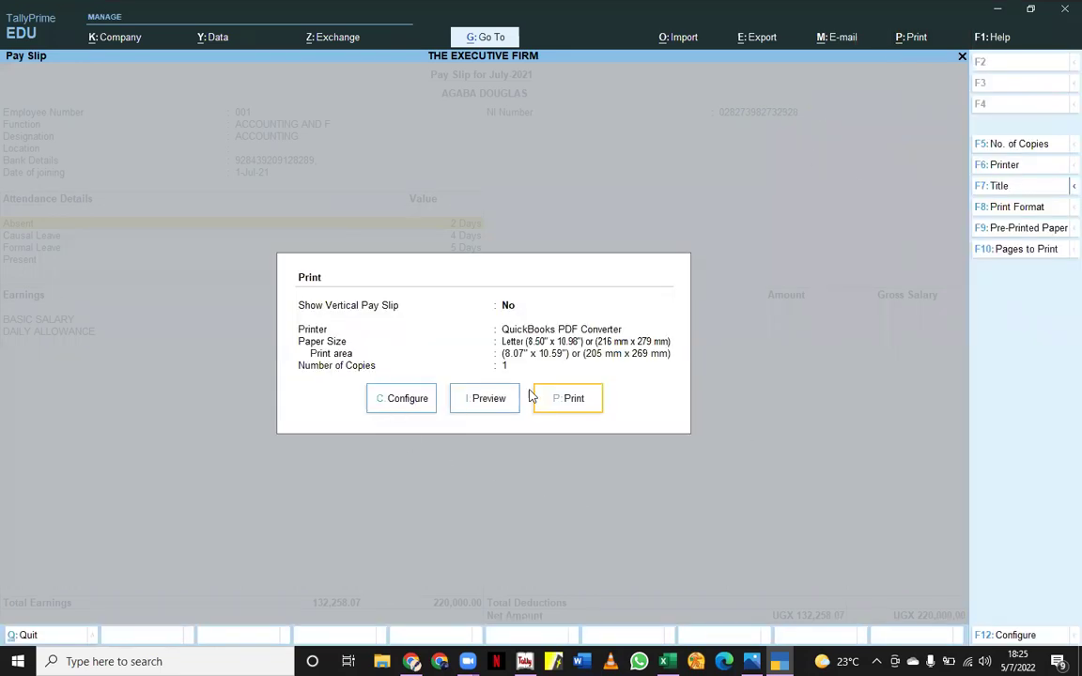
left_click(476, 410)
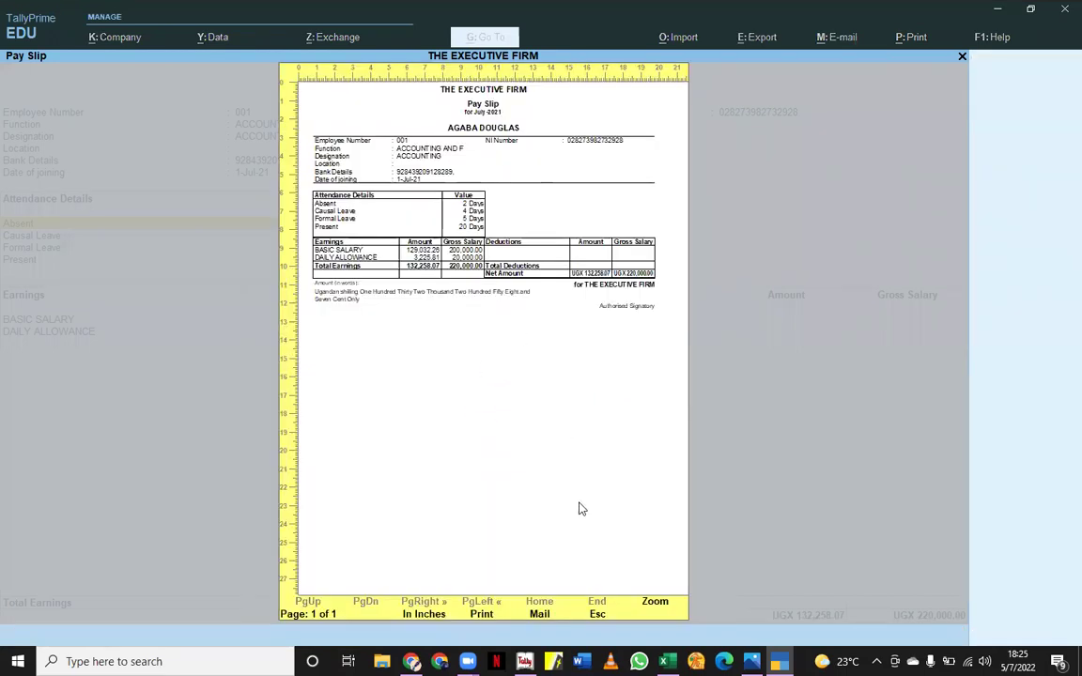
key("Escape")
key("Escape")
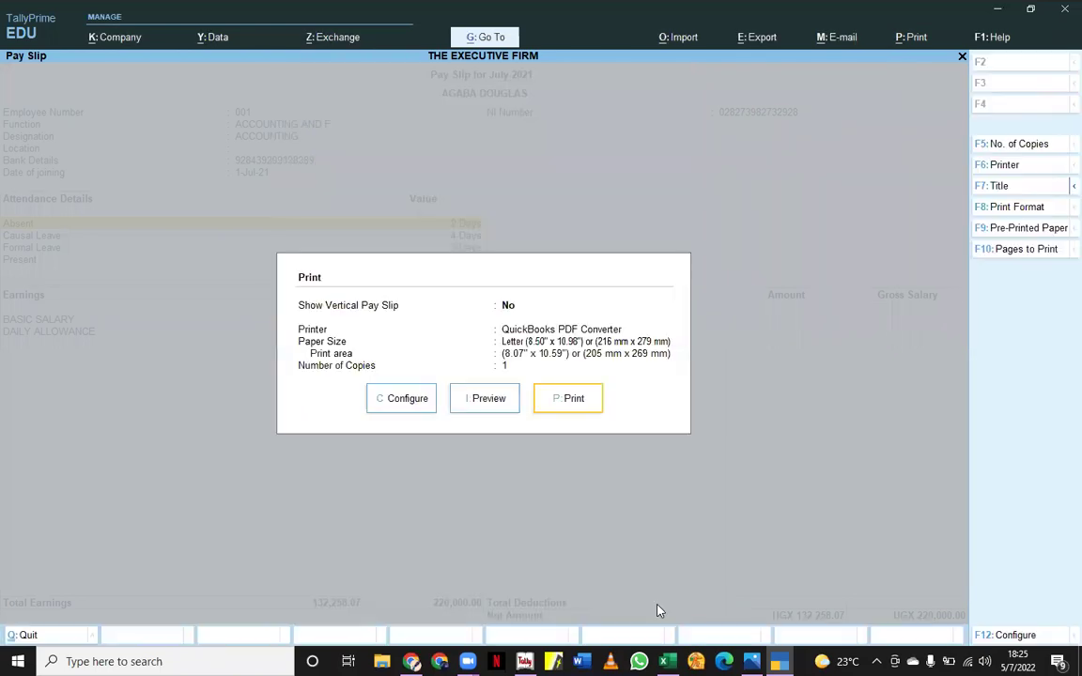